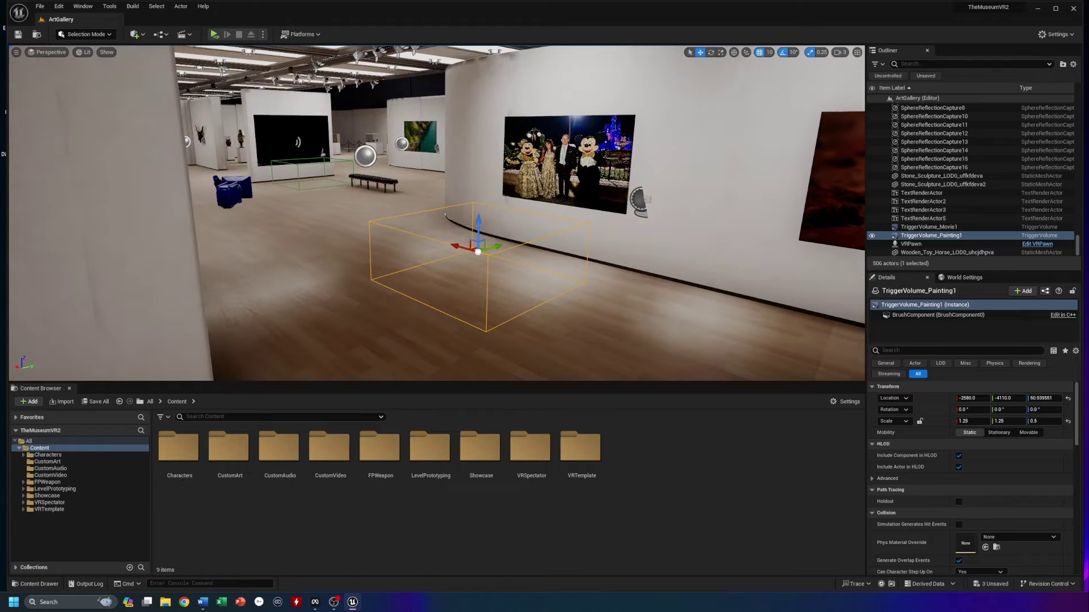
{"action": "key", "text": "s"}
{"action": "right_click_drag", "start_coordinate": [611, 277], "coordinate": [561, 272]}
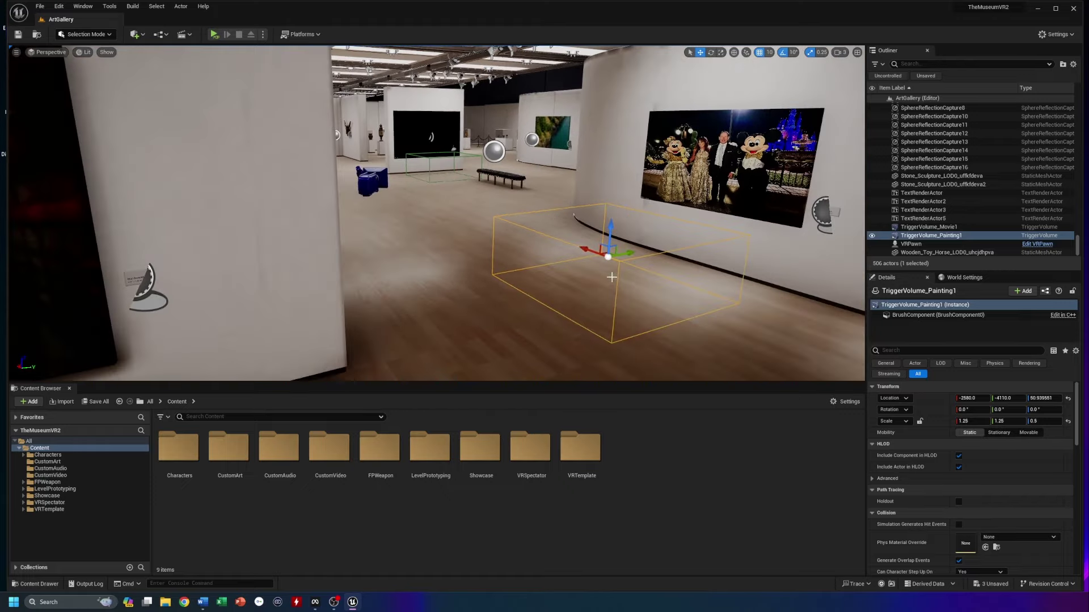
{"action": "right_click_drag", "start_coordinate": [641, 296], "coordinate": [703, 304]}
{"action": "key", "text": "s"}
{"action": "key", "text": "w"}
{"action": "mouse_move", "coordinate": [453, 227]}
{"action": "right_mouse_down"}
{"action": "mouse_move", "coordinate": [414, 230]}
{"action": "mouse_move", "coordinate": [457, 228]}
{"action": "right_mouse_up"}
{"action": "key", "text": "s"}
{"action": "key", "text": "s"}
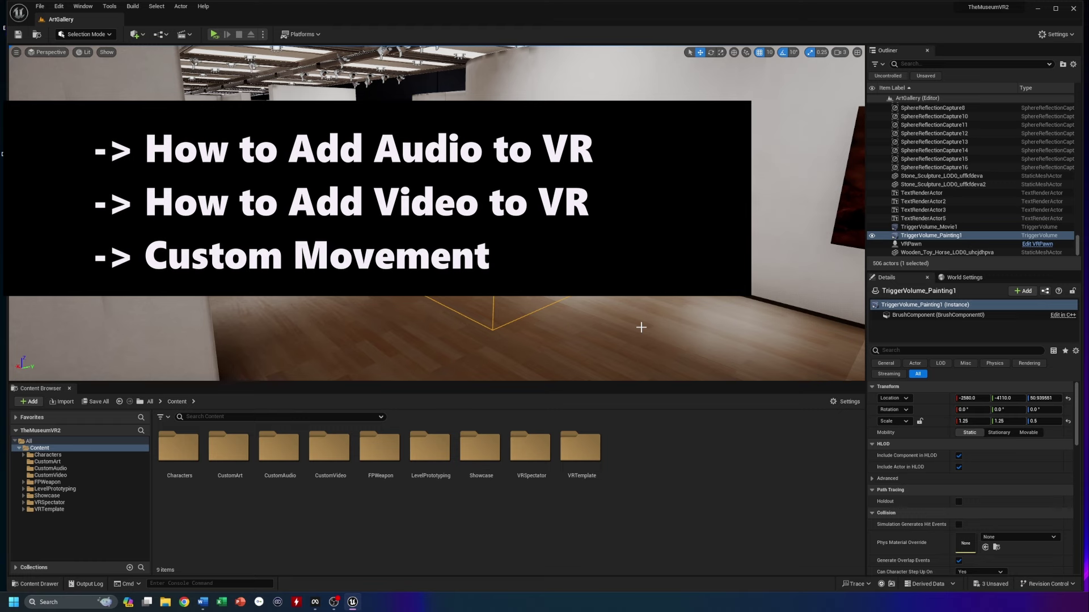
{"action": "right_click_drag", "start_coordinate": [643, 328], "coordinate": [636, 328]}
{"action": "key", "text": "s"}
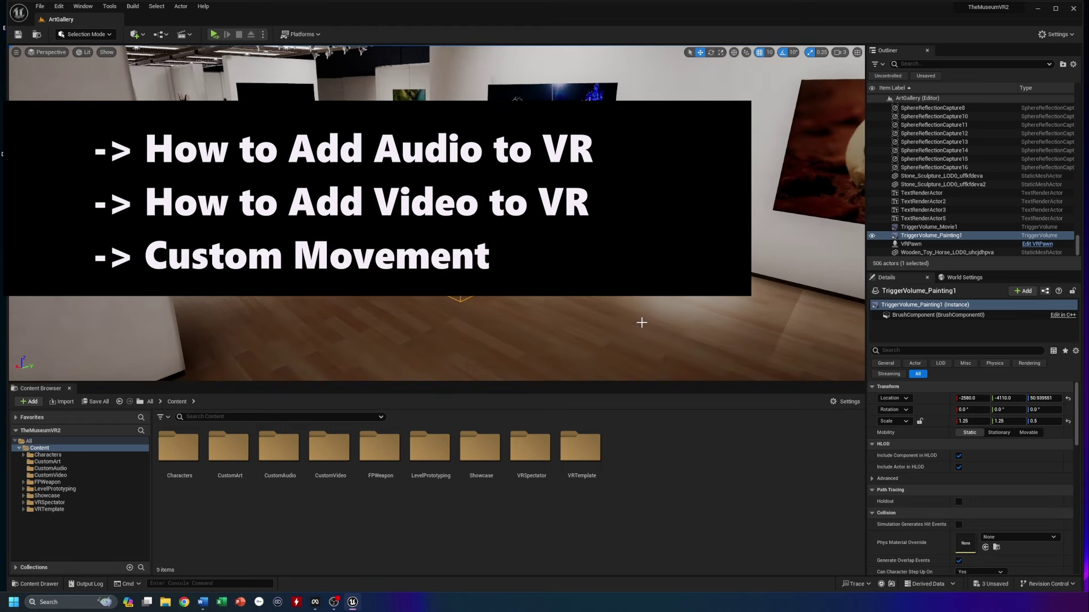
{"action": "right_click_drag", "start_coordinate": [642, 323], "coordinate": [637, 328]}
{"action": "left_click_drag", "start_coordinate": [637, 328], "coordinate": [624, 325]}
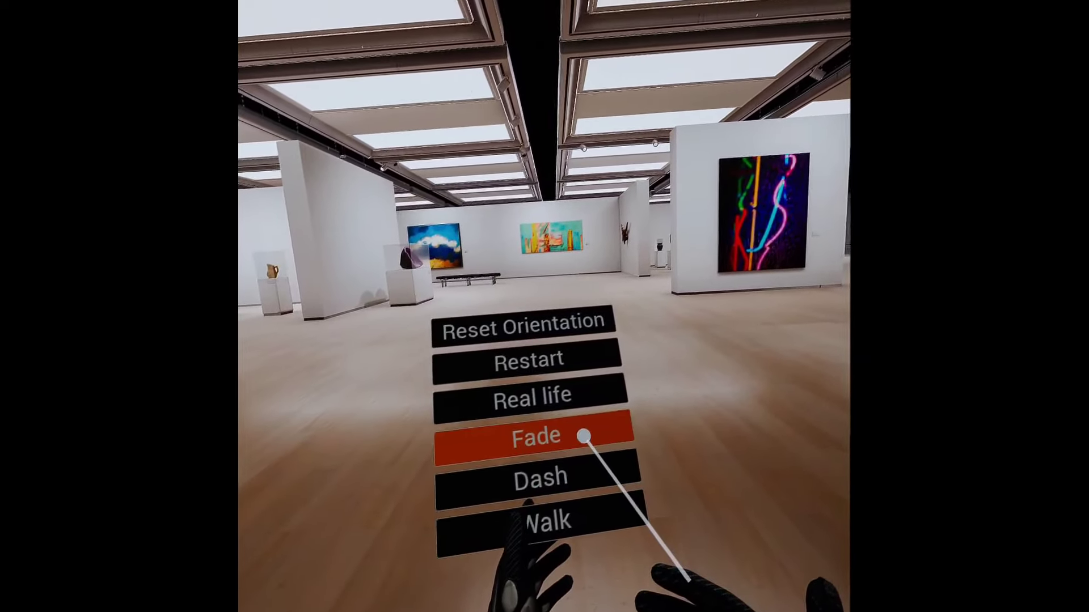
Select the Fade movement mode in the VR museum's in-game menu and choose Real life to leave the demo
{"action": "left_click", "coordinate": [592, 445]}
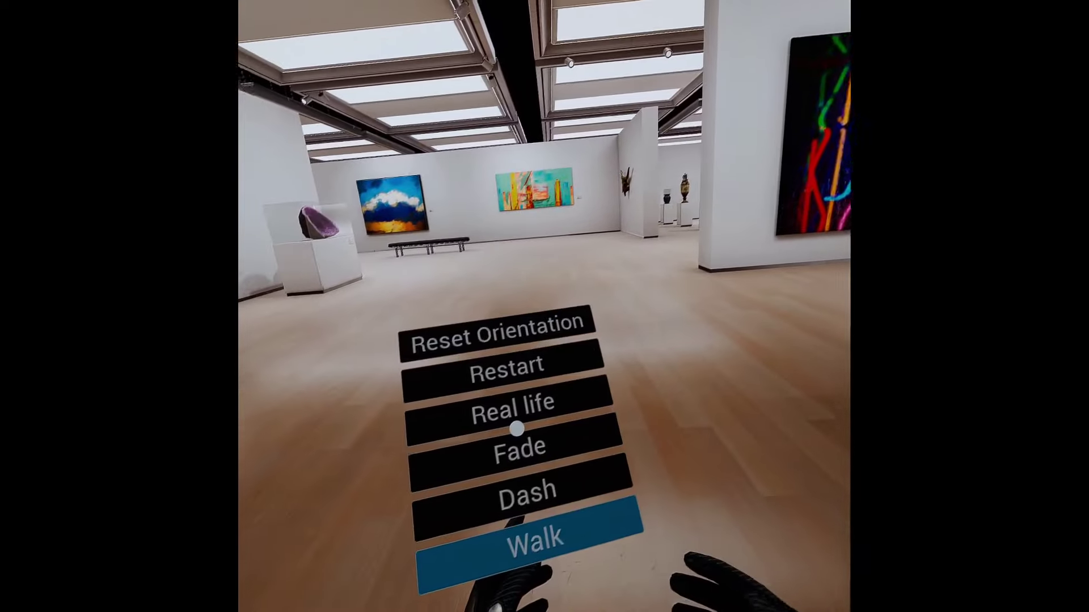
{"action": "left_click", "coordinate": [513, 411]}
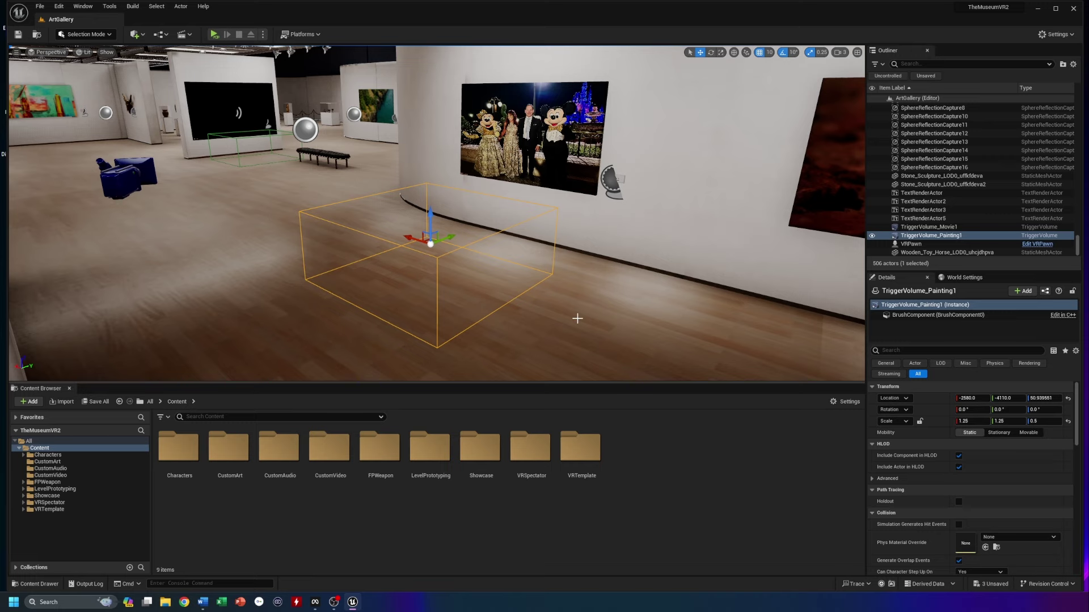
{"action": "mouse_move", "coordinate": [577, 318]}
{"action": "right_mouse_down"}
{"action": "mouse_move", "coordinate": [544, 335]}
{"action": "mouse_move", "coordinate": [522, 303]}
{"action": "mouse_move", "coordinate": [580, 318]}
{"action": "mouse_move", "coordinate": [577, 301]}
{"action": "right_mouse_up"}
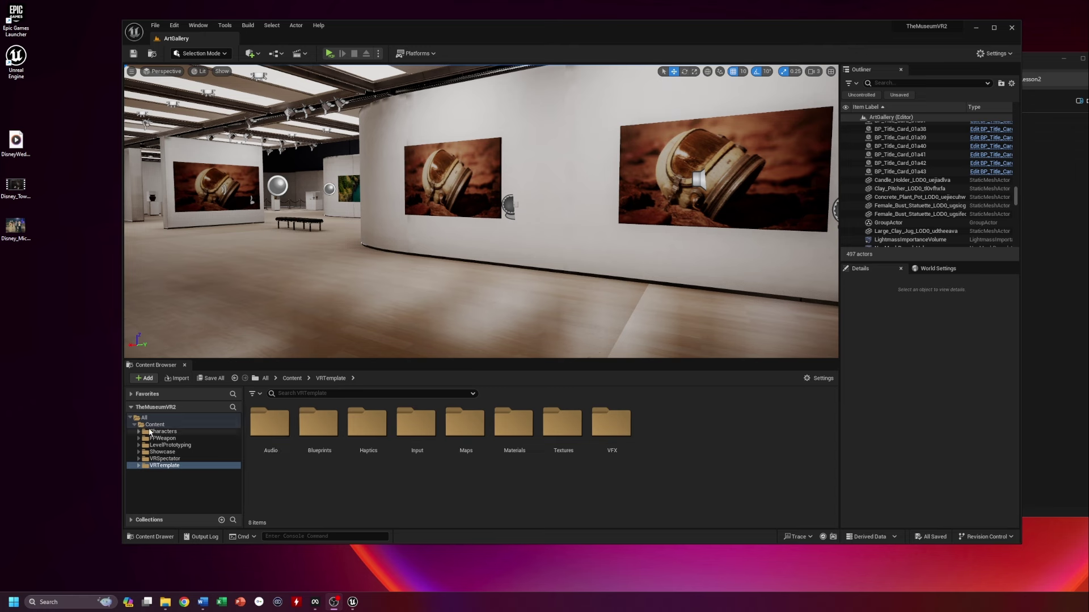
Create a new folder named CustomArt under the project's Content folder
{"action": "left_click", "coordinate": [152, 426]}
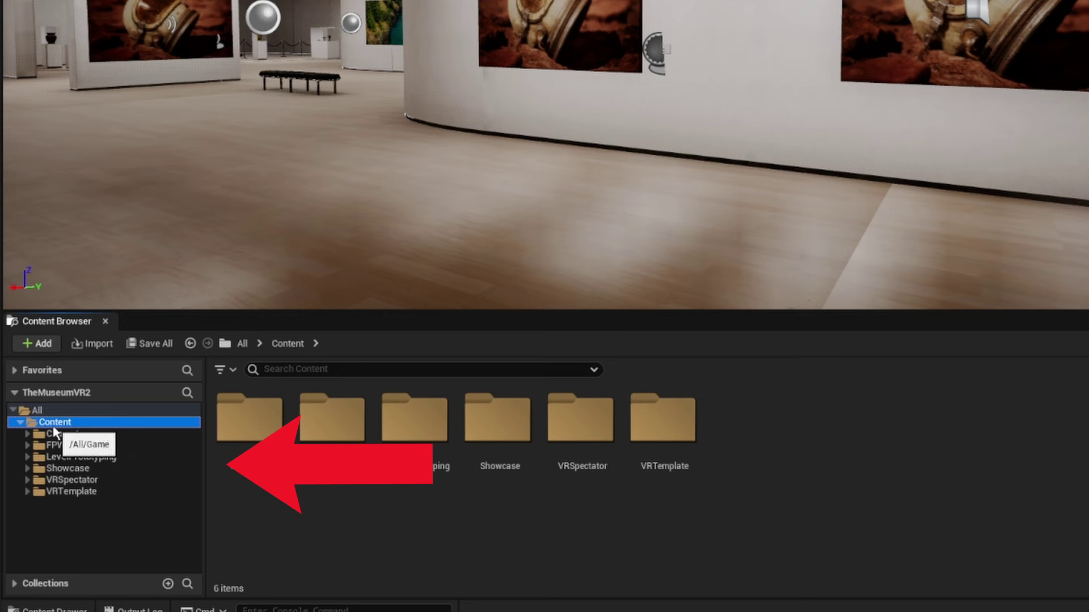
{"action": "right_click", "coordinate": [55, 432]}
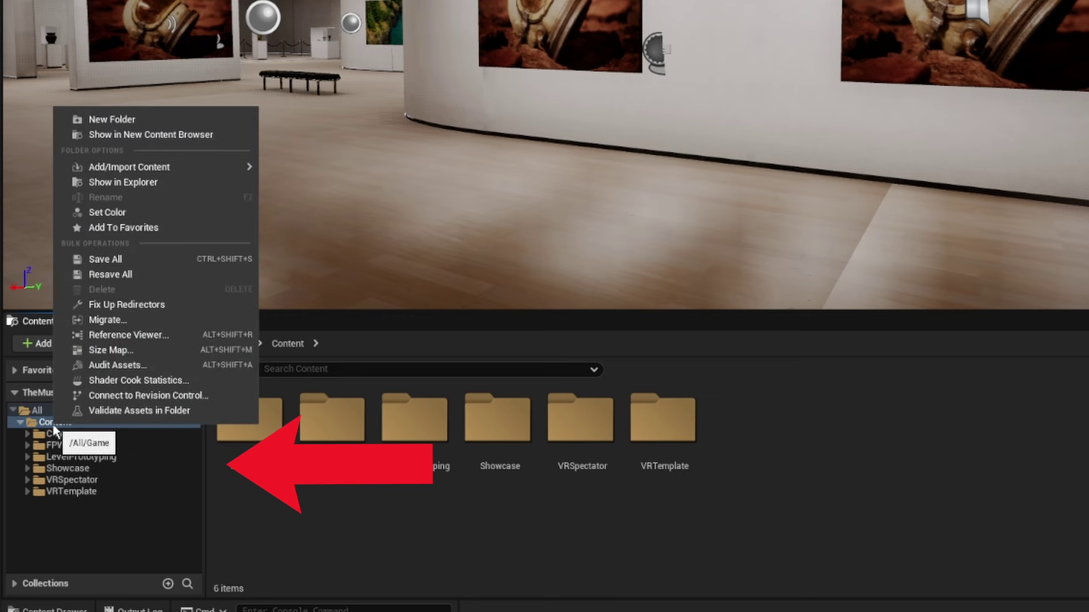
{"action": "left_click", "coordinate": [131, 118]}
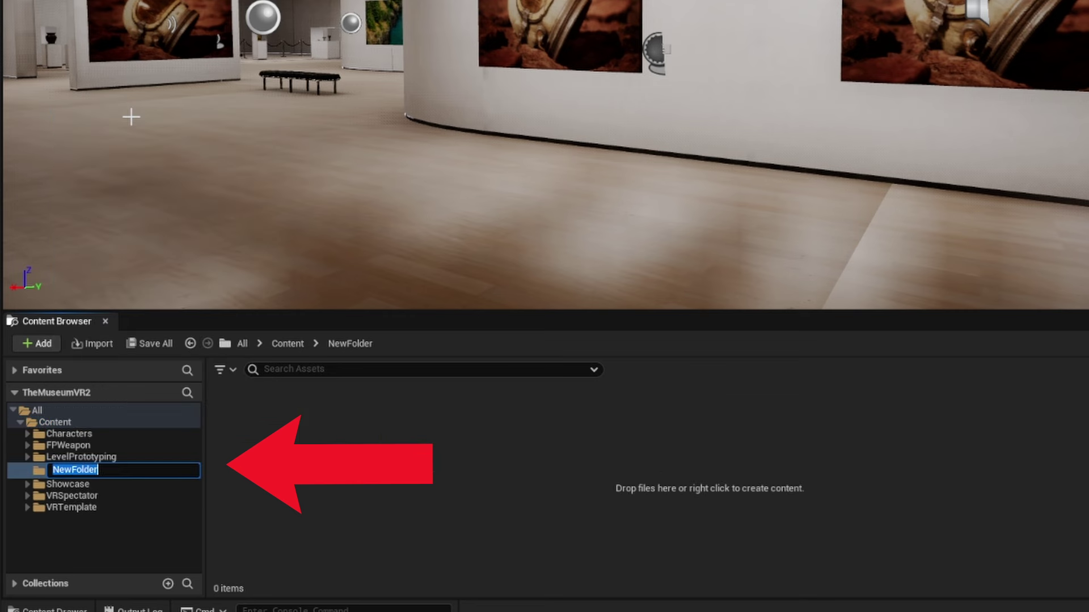
{"action": "type", "text": "CustomArt"}
{"action": "key", "text": "Return"}
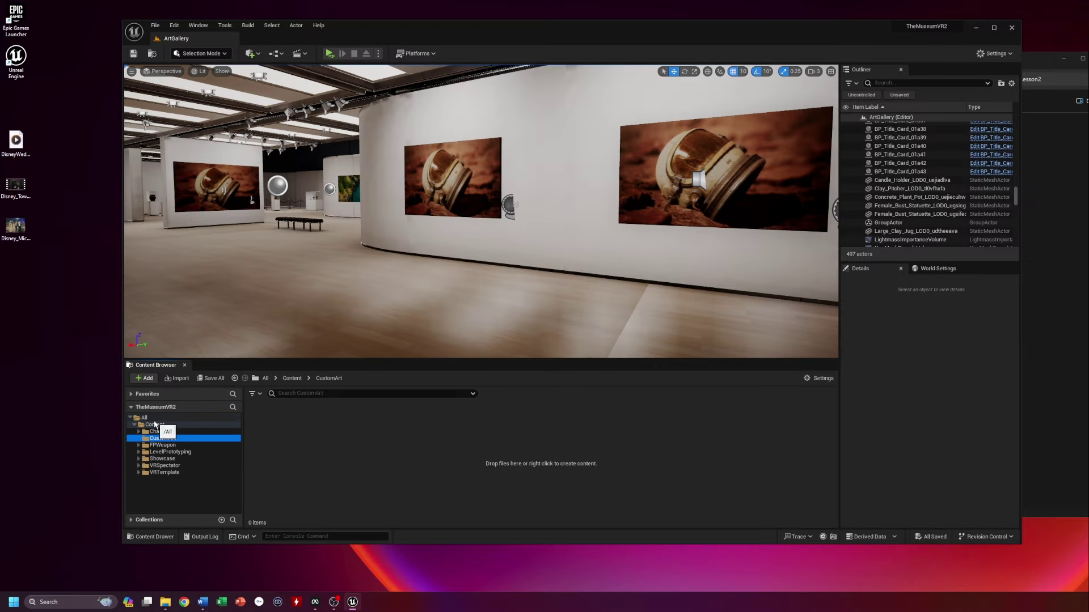
Create a new folder named CustomAudio under the Content folder
{"action": "right_click", "coordinate": [154, 424]}
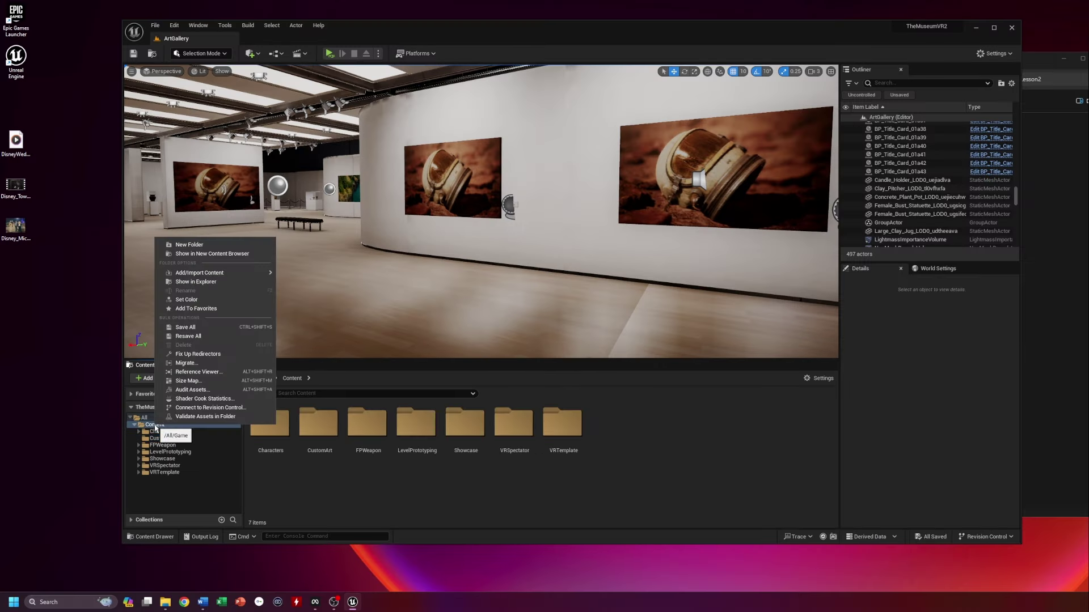
{"action": "left_click", "coordinate": [201, 245]}
{"action": "type", "text": "Custom"}
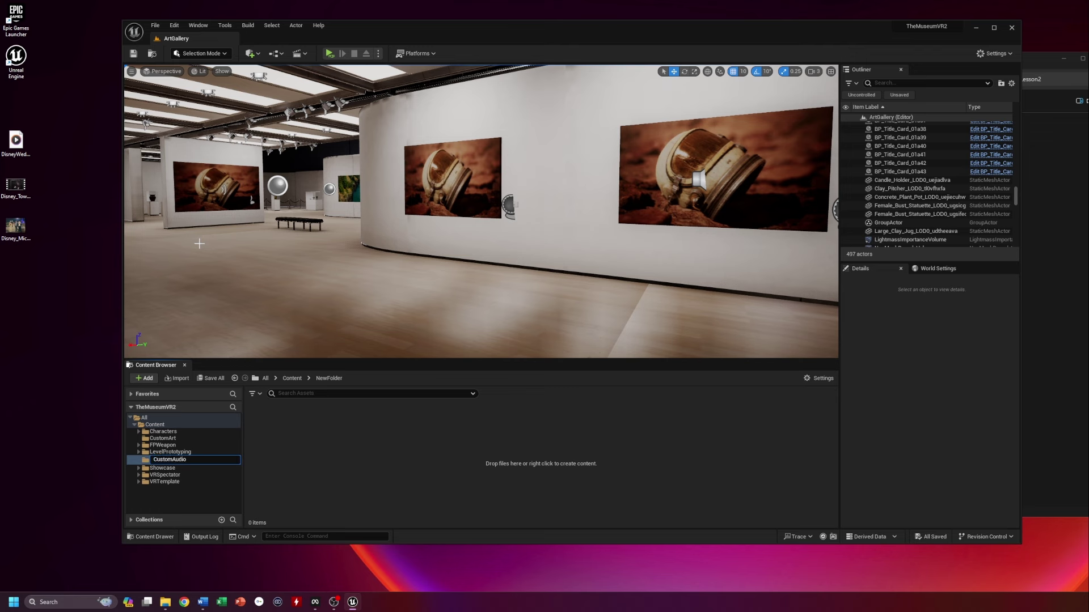
{"action": "type", "text": "Audio"}
{"action": "key", "text": "Return"}
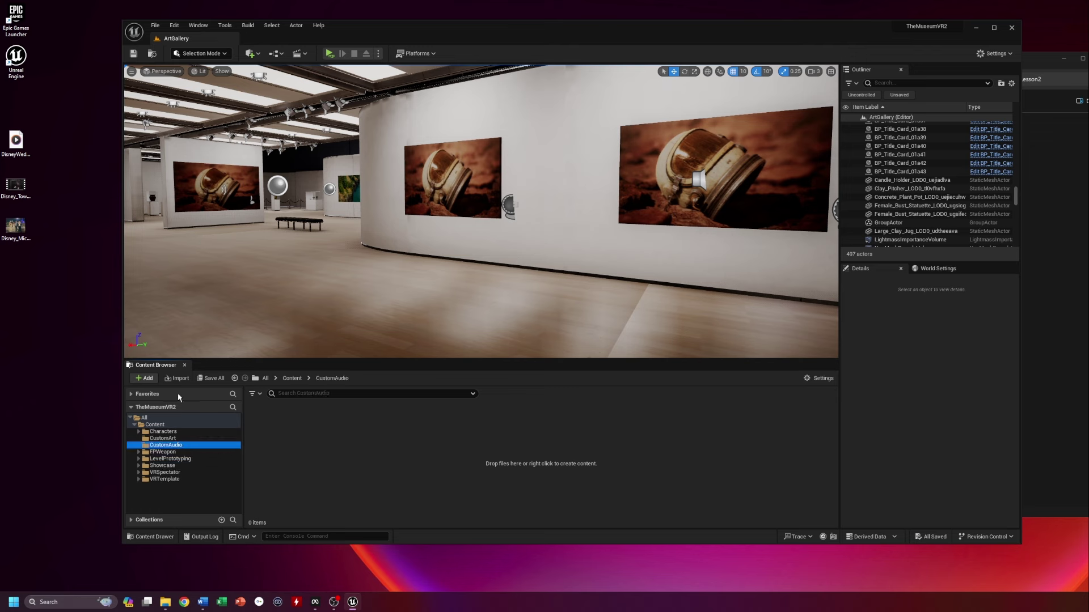
Create a new folder named CustomVideo under the Content folder
{"action": "right_click", "coordinate": [156, 424]}
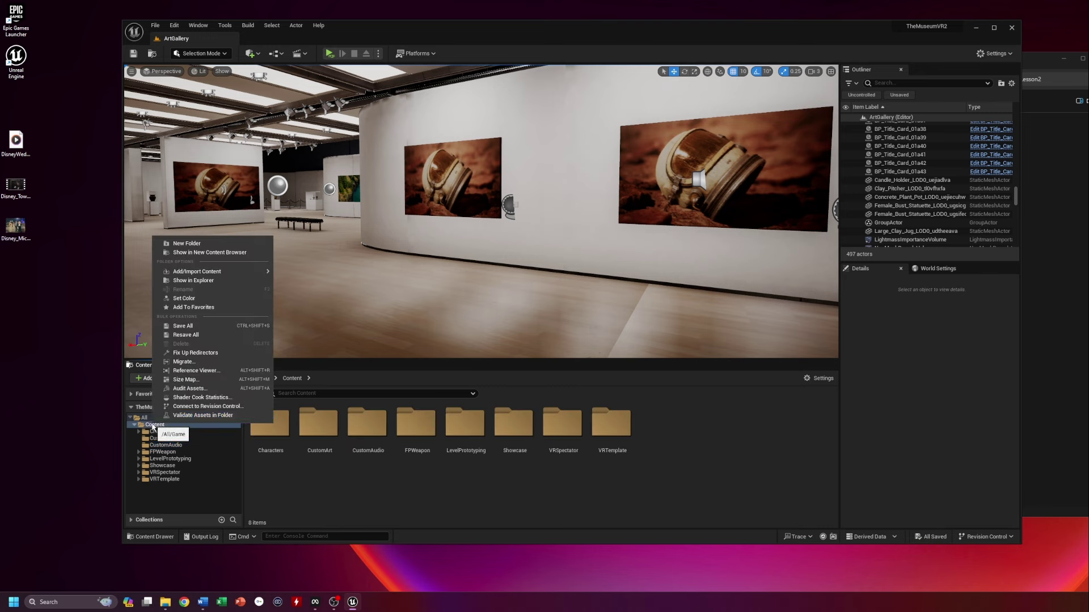
{"action": "left_click", "coordinate": [191, 244]}
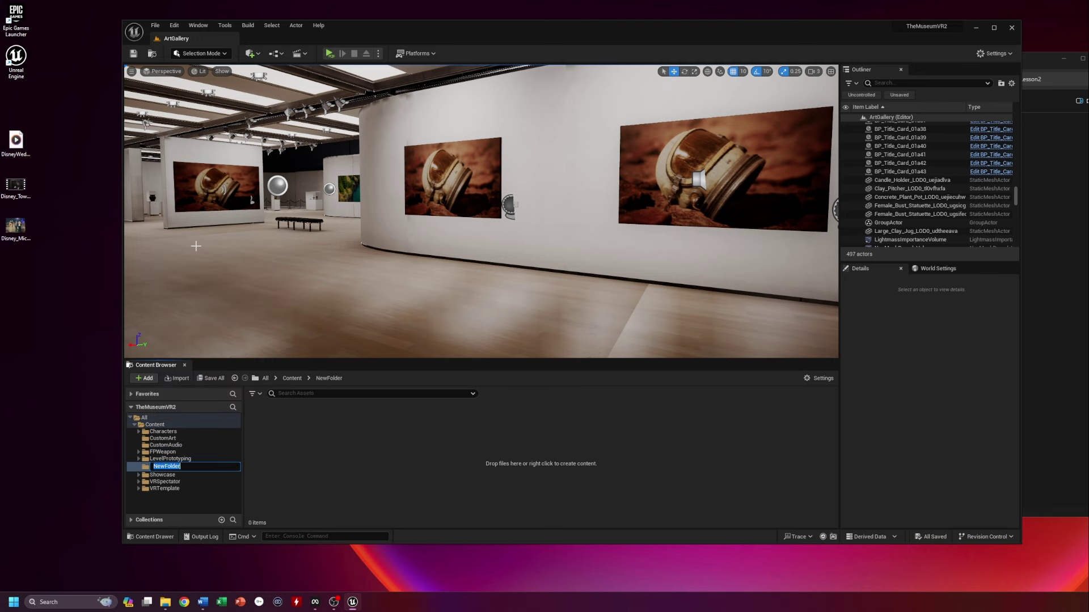
{"action": "type", "text": "CustomVideo"}
{"action": "key", "text": "Return"}
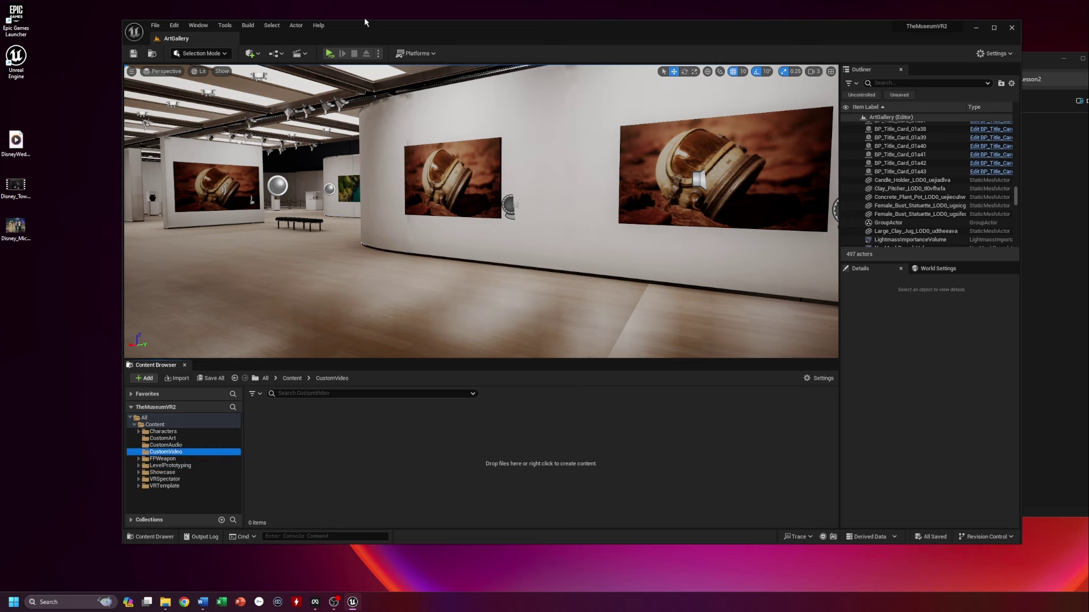
Shift the editor window away from the desktop files and look over the Tower of Terror video and Mickey and Minnie image
{"action": "left_click_drag", "start_coordinate": [372, 24], "coordinate": [392, 22]}
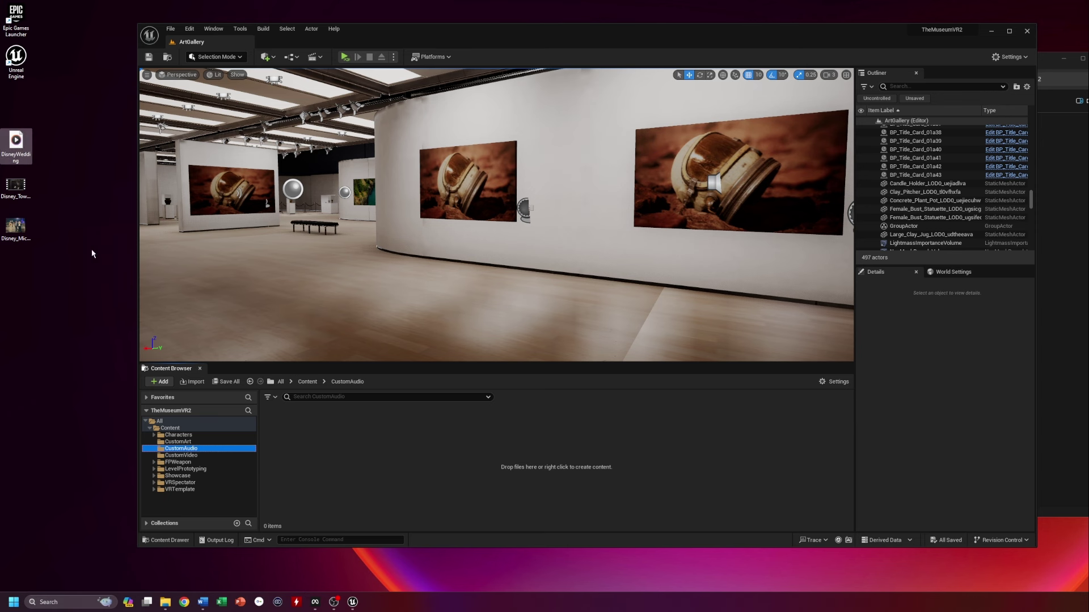
{"action": "left_click", "coordinate": [16, 186]}
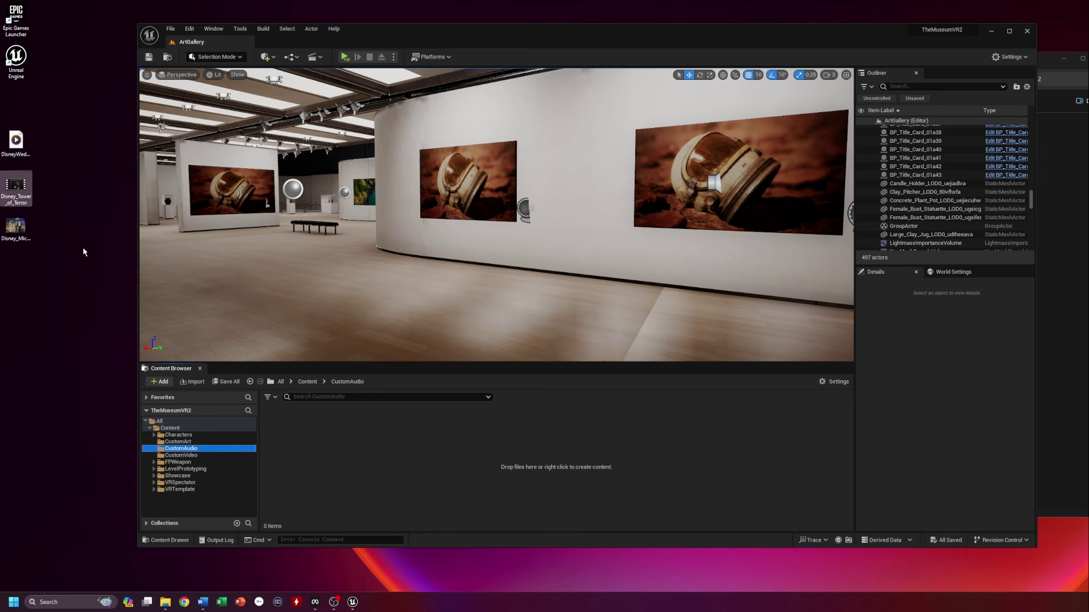
{"action": "left_click", "coordinate": [16, 228]}
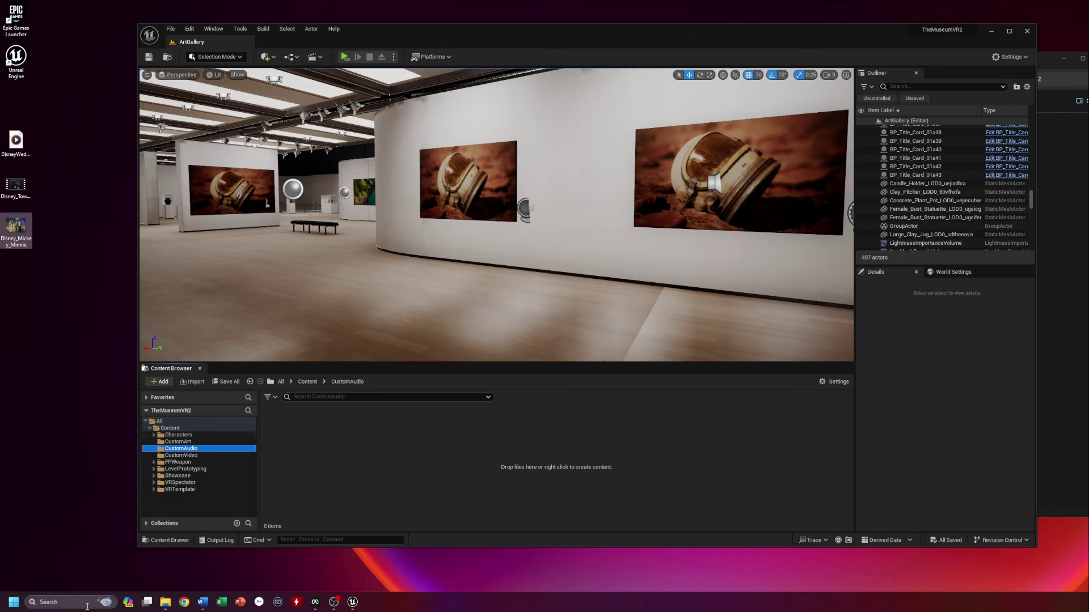
Switch to Sound Recorder
{"action": "mouse_move", "coordinate": [73, 602]}
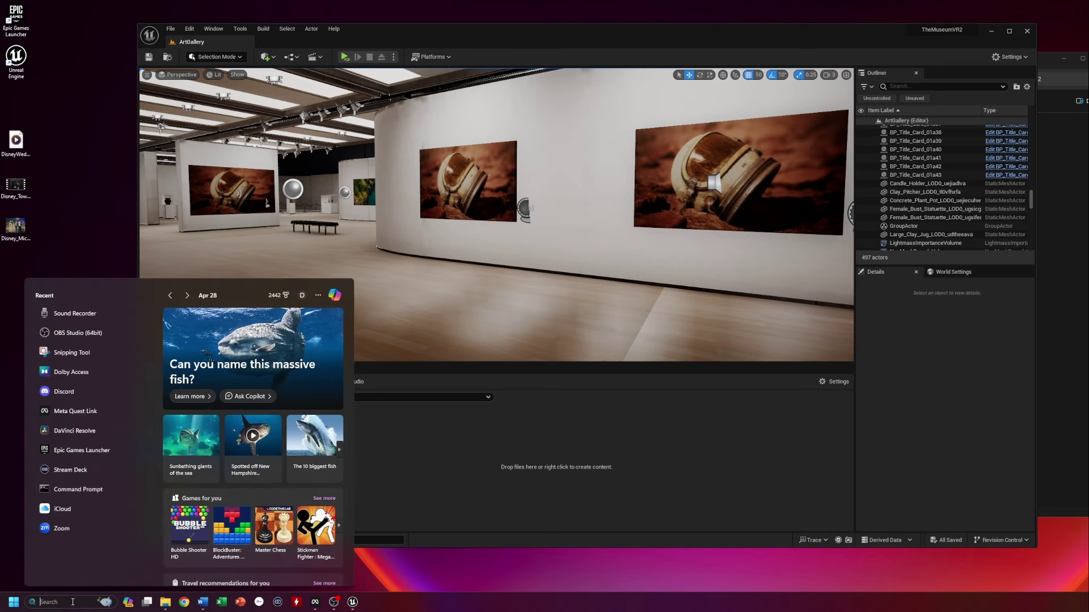
{"action": "left_click", "coordinate": [94, 317]}
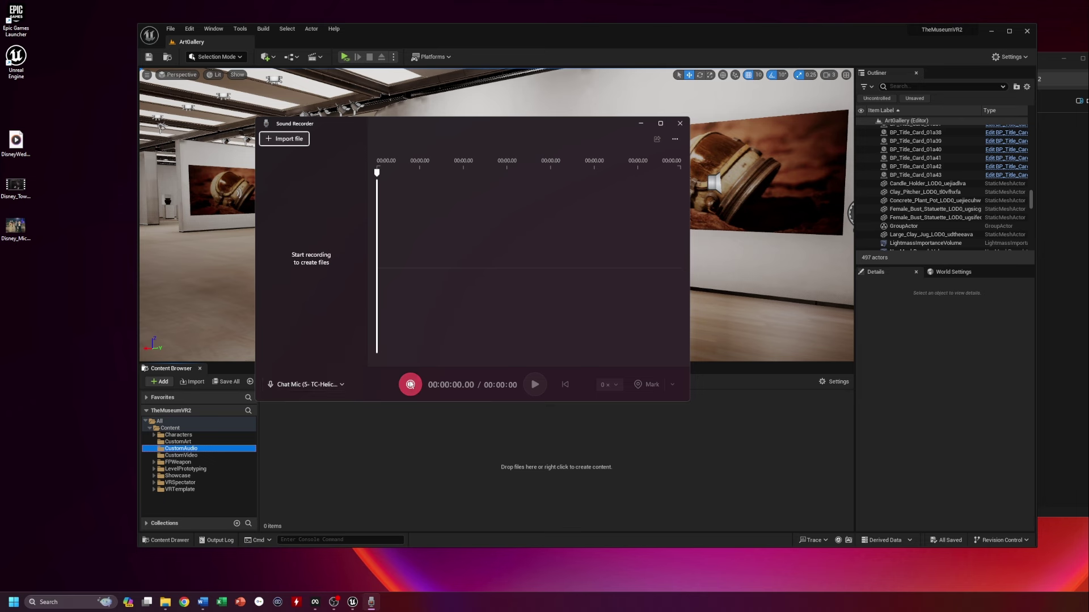
Record a test clip about 2 seconds long and delete it from the recordings
{"action": "left_click", "coordinate": [417, 385]}
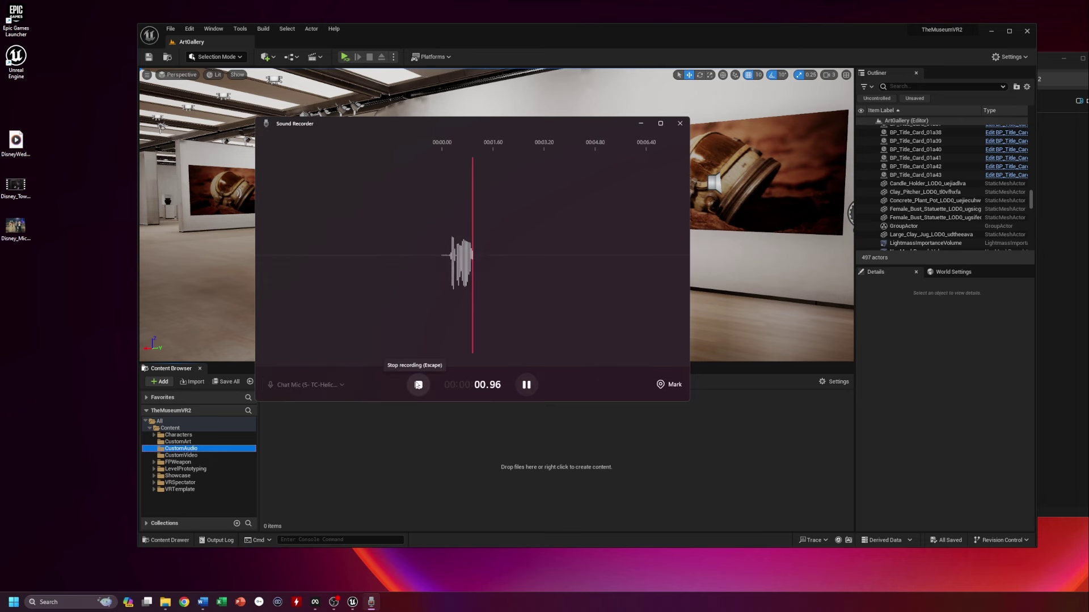
{"action": "left_click", "coordinate": [418, 386]}
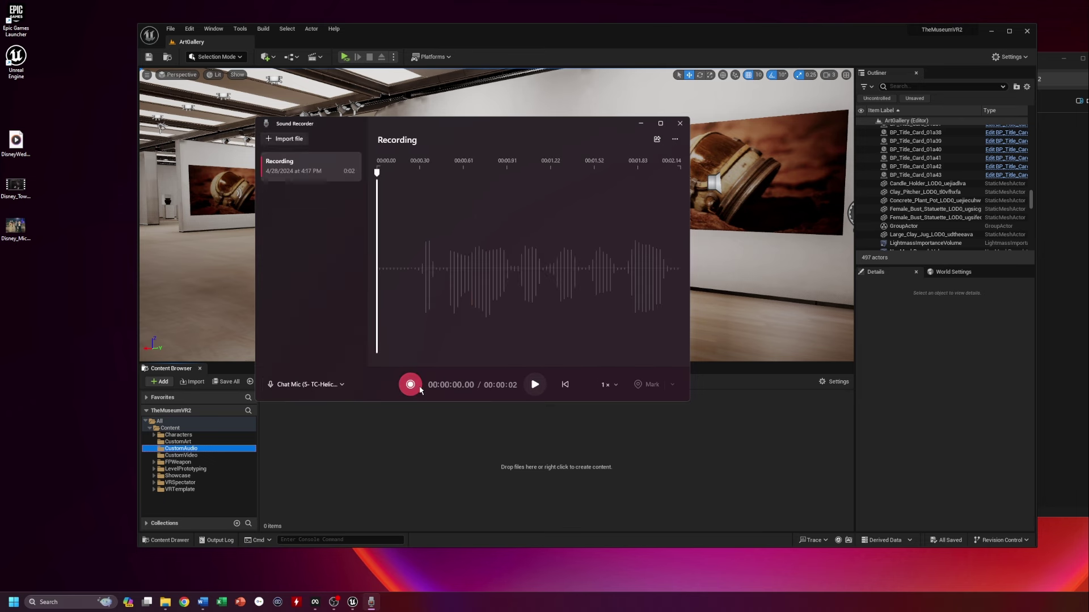
{"action": "right_click", "coordinate": [324, 170]}
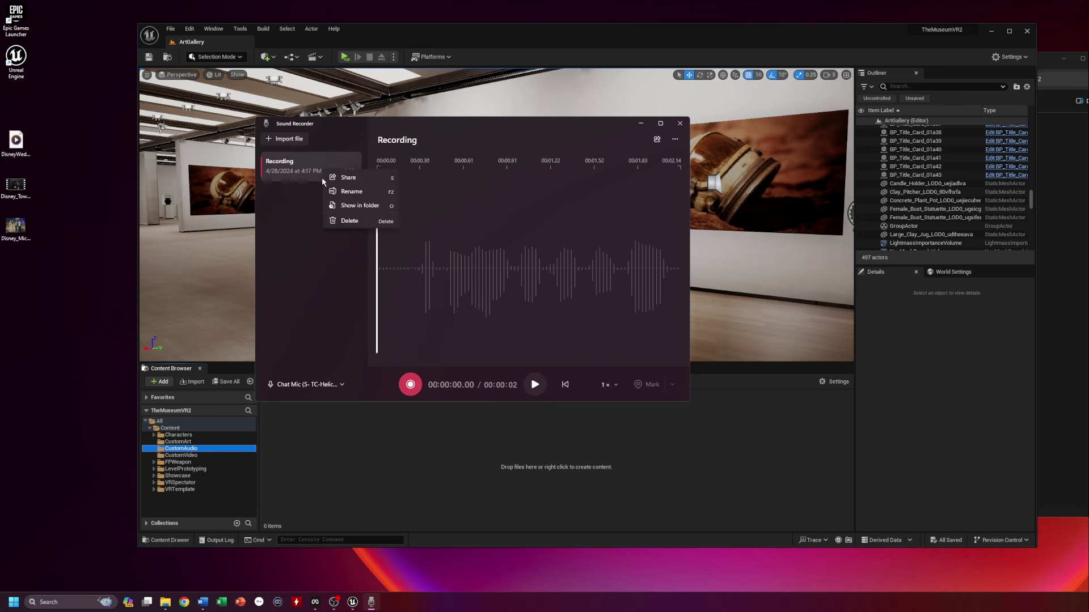
{"action": "left_click", "coordinate": [355, 221]}
{"action": "left_click", "coordinate": [424, 285]}
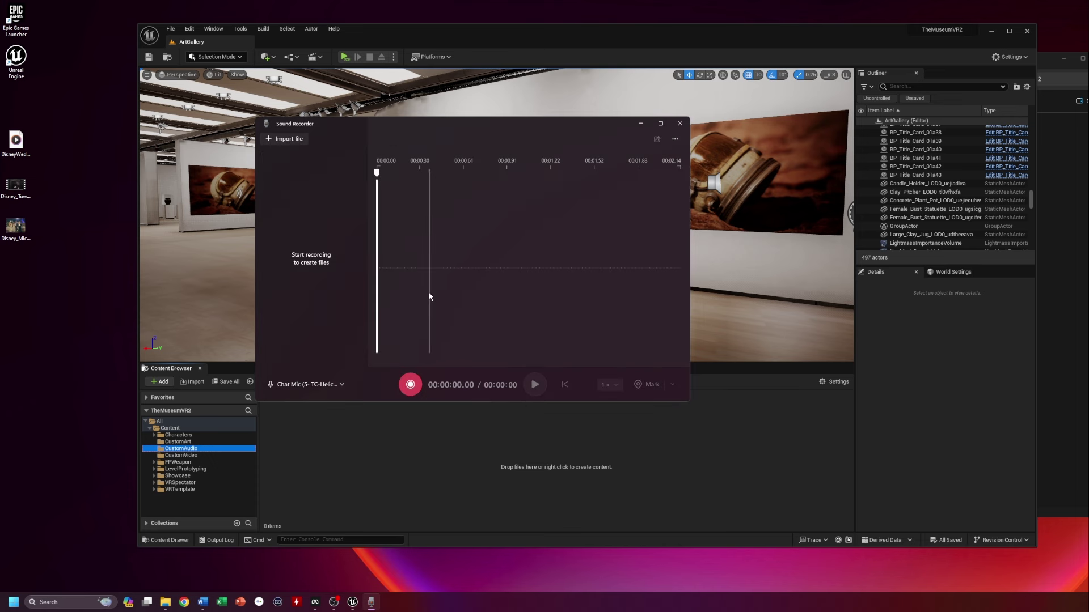
Set the recording format to WAV (lossless) in the recorder's settings and review the audio quality options
{"action": "left_click", "coordinate": [675, 140]}
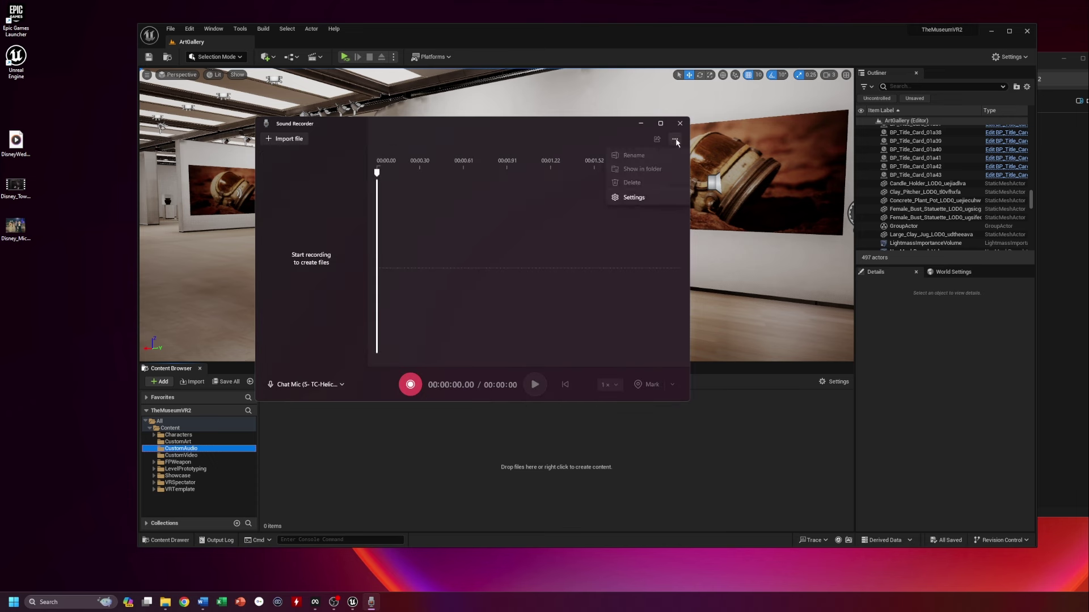
{"action": "left_click", "coordinate": [647, 198]}
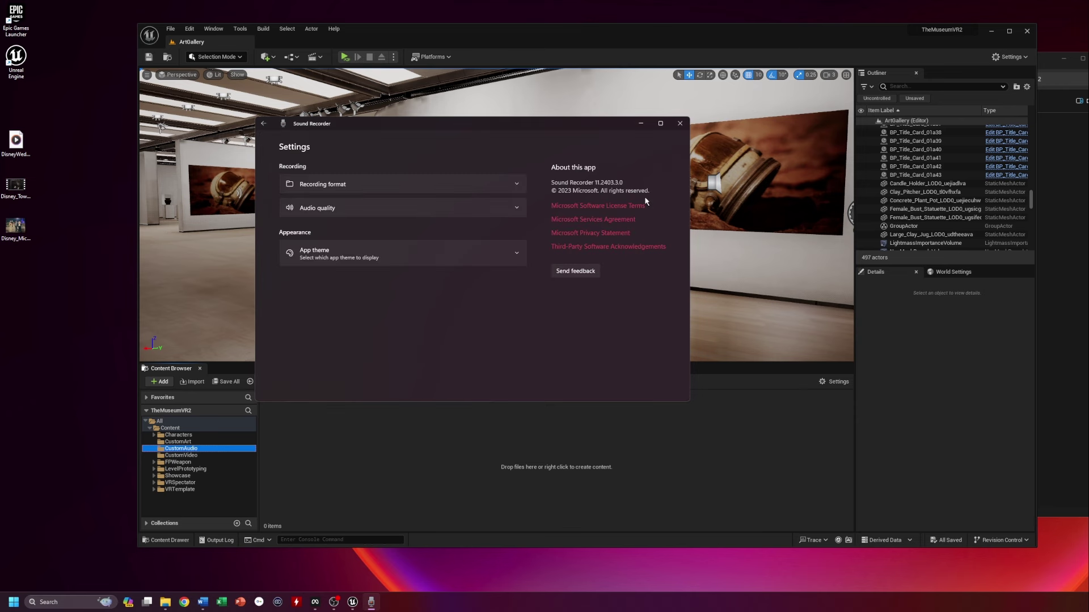
{"action": "left_click", "coordinate": [396, 183]}
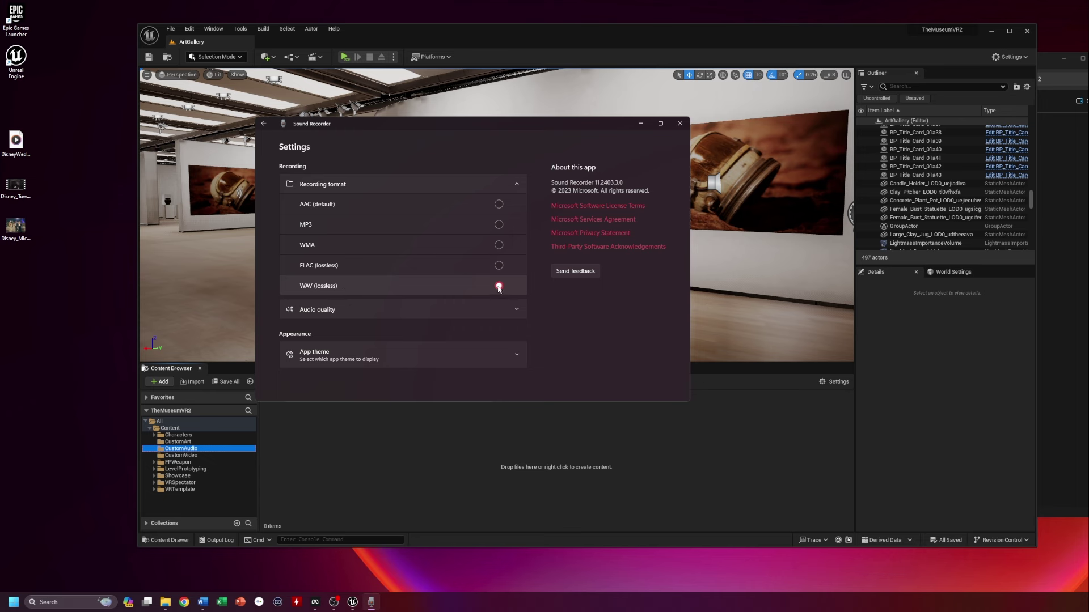
{"action": "left_click", "coordinate": [517, 185]}
{"action": "left_click", "coordinate": [517, 209]}
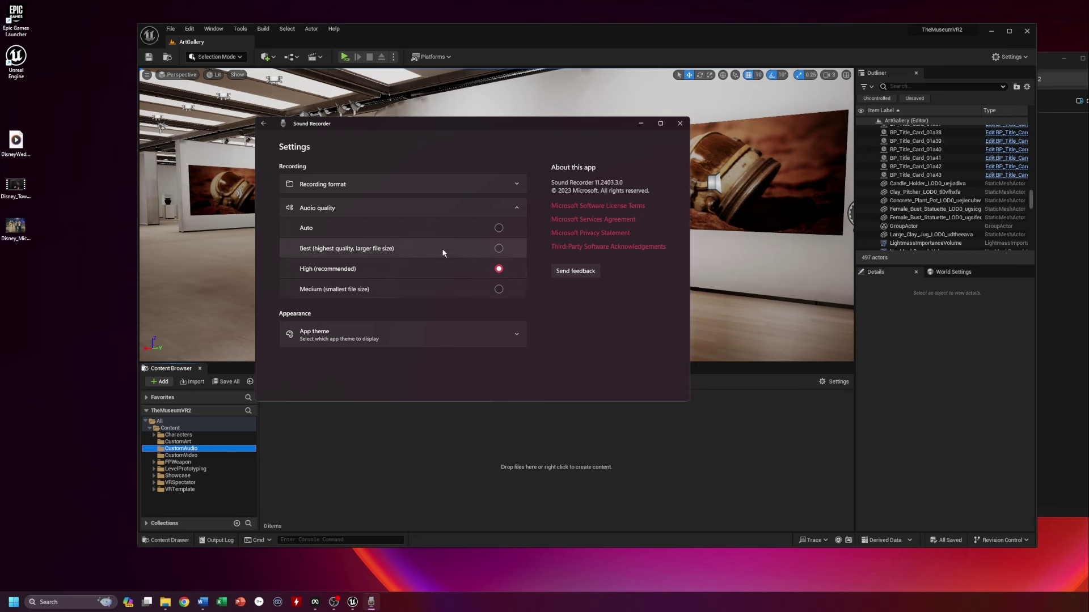
{"action": "left_click", "coordinate": [264, 123]}
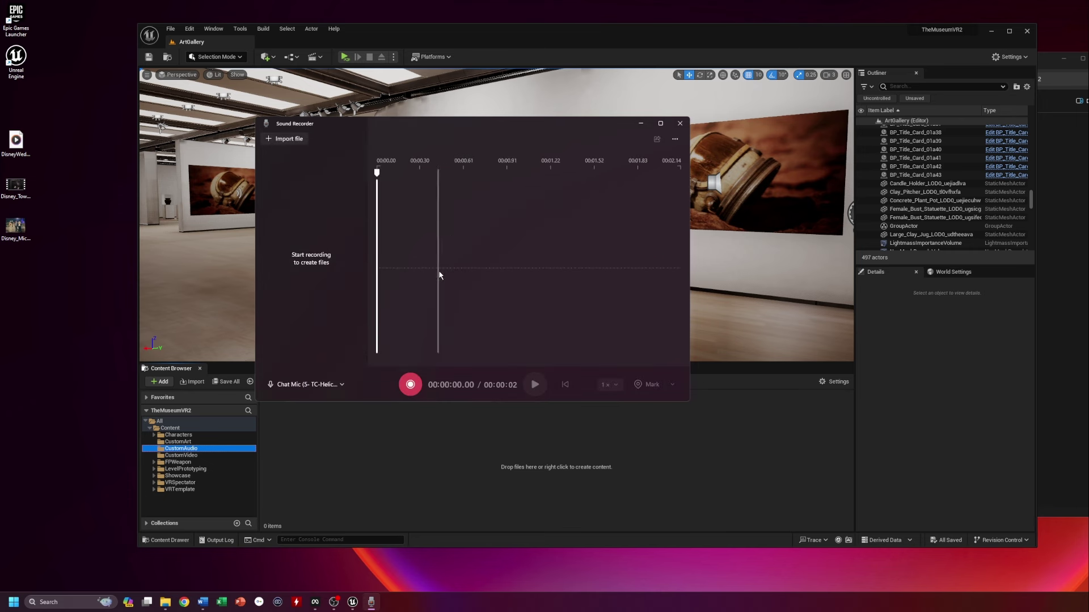
Record a spoken clip about 14 seconds long and close the recorder
{"action": "left_click", "coordinate": [410, 385]}
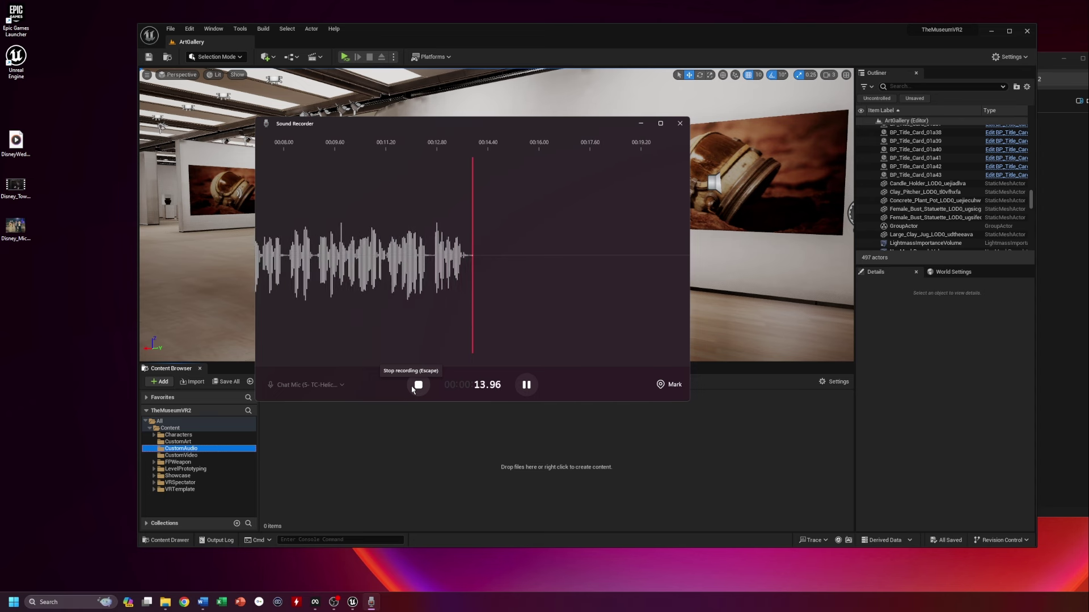
{"action": "left_click", "coordinate": [418, 385]}
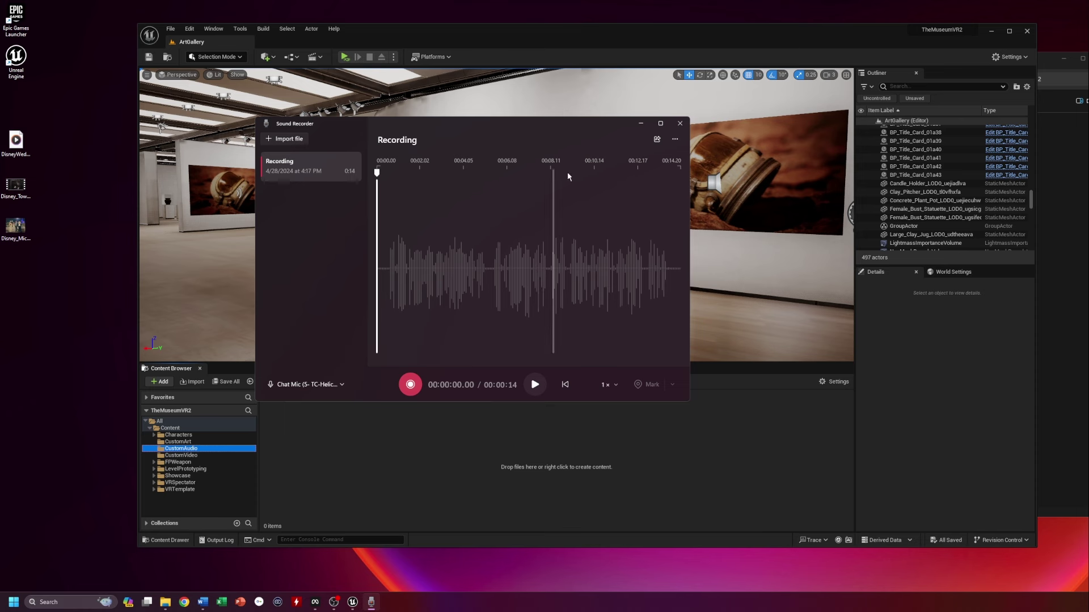
{"action": "left_click", "coordinate": [679, 124]}
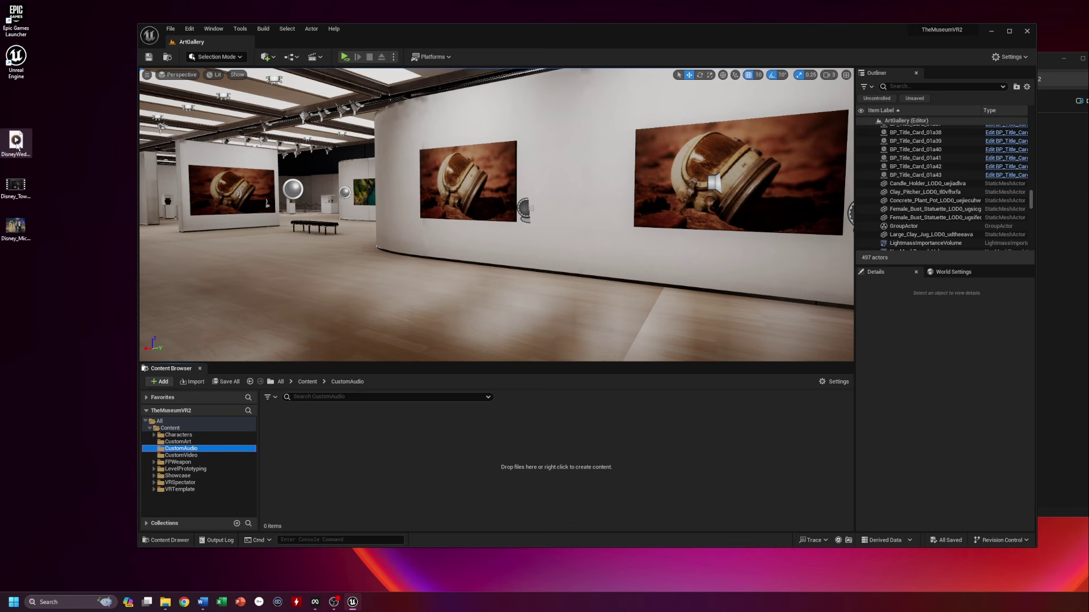
Import the DisneyWedding audio file from the desktop into the CustomAudio folder
{"action": "left_click_drag", "start_coordinate": [17, 145], "coordinate": [382, 470]}
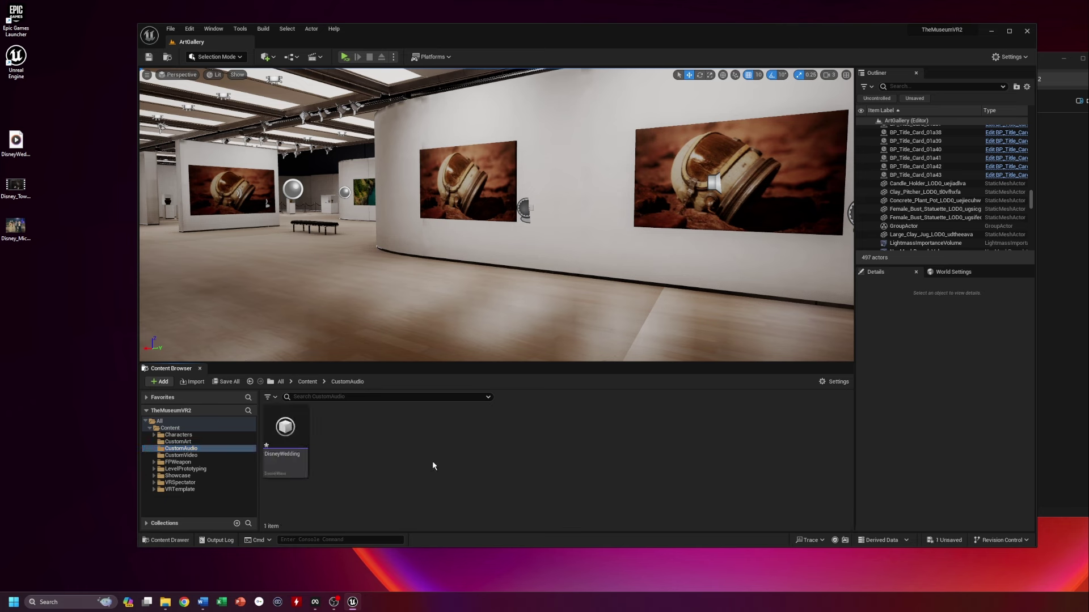
Check the file properties of the Disney_Tower_of_Terror video and import it from the desktop into the CustomVideo folder
{"action": "left_click", "coordinate": [181, 455]}
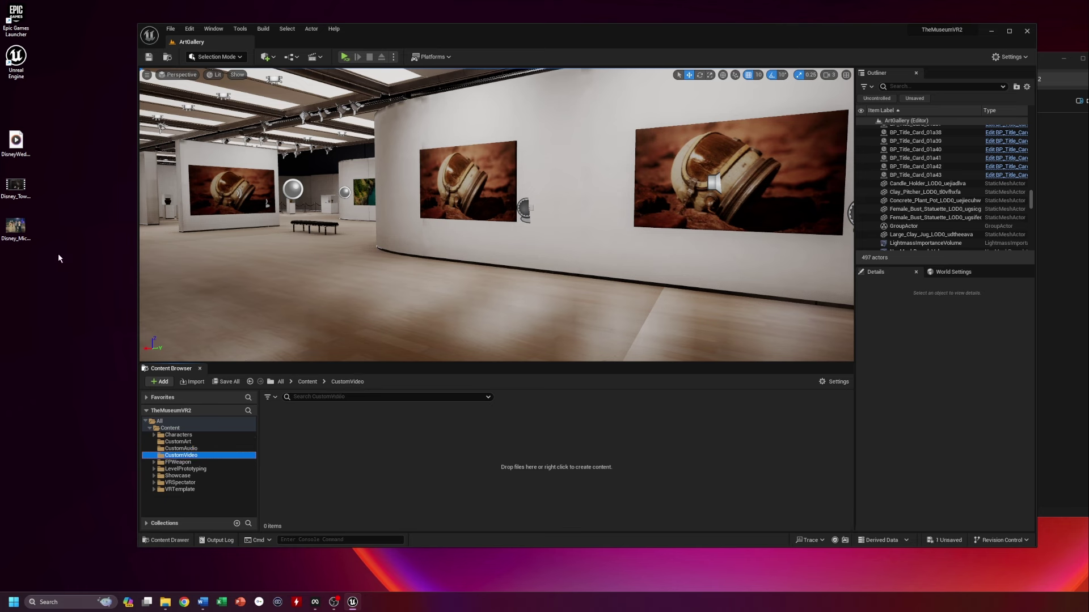
{"action": "left_click", "coordinate": [24, 199]}
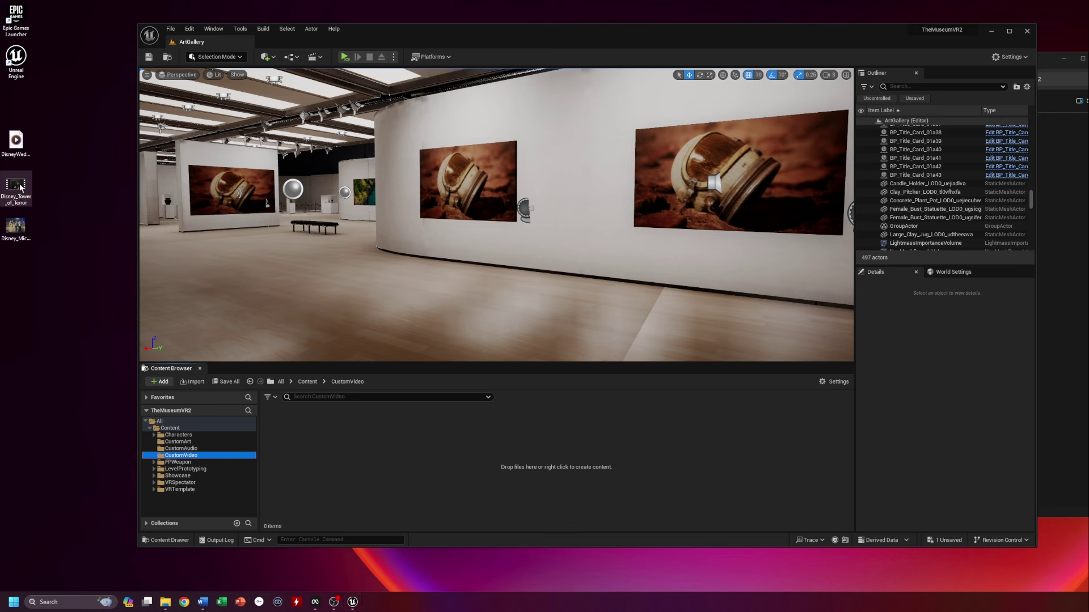
{"action": "right_click", "coordinate": [20, 187]}
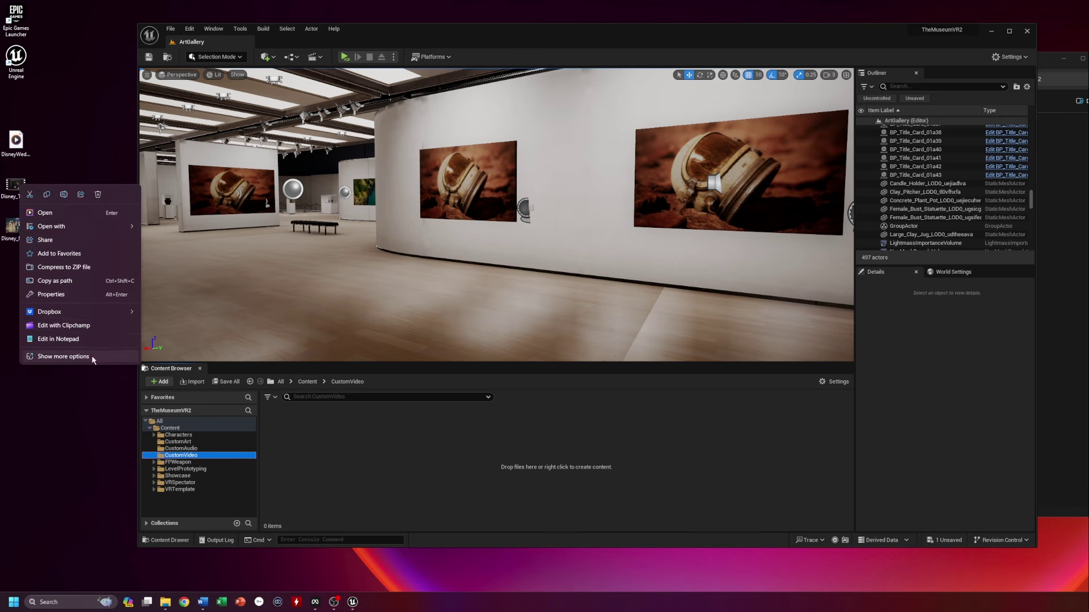
{"action": "left_click", "coordinate": [82, 295]}
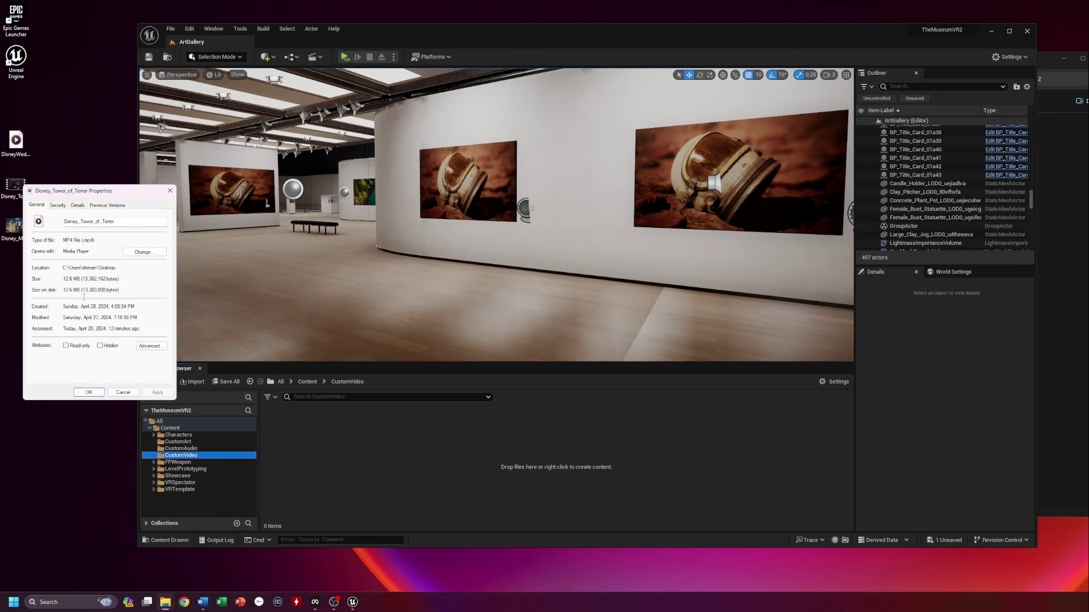
{"action": "left_click", "coordinate": [125, 393]}
{"action": "left_click_drag", "start_coordinate": [17, 192], "coordinate": [349, 460]}
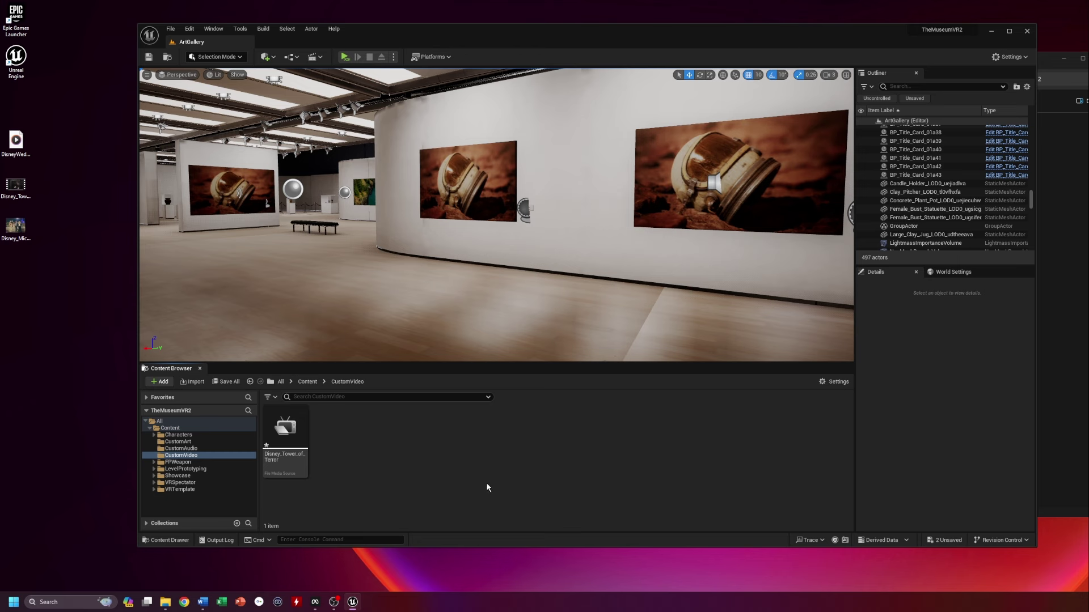
Import the Disney_Mickey_Minnie image from the desktop into CustomArt and apply it to the nearest astronaut painting on the curved wall
{"action": "left_click", "coordinate": [203, 442]}
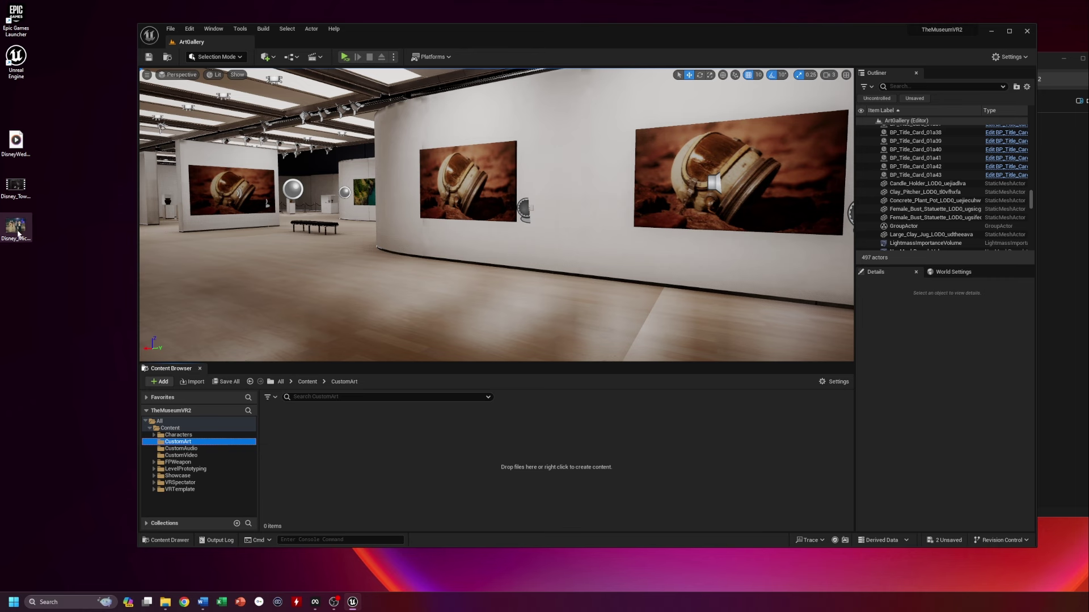
{"action": "left_click_drag", "start_coordinate": [15, 231], "coordinate": [326, 460]}
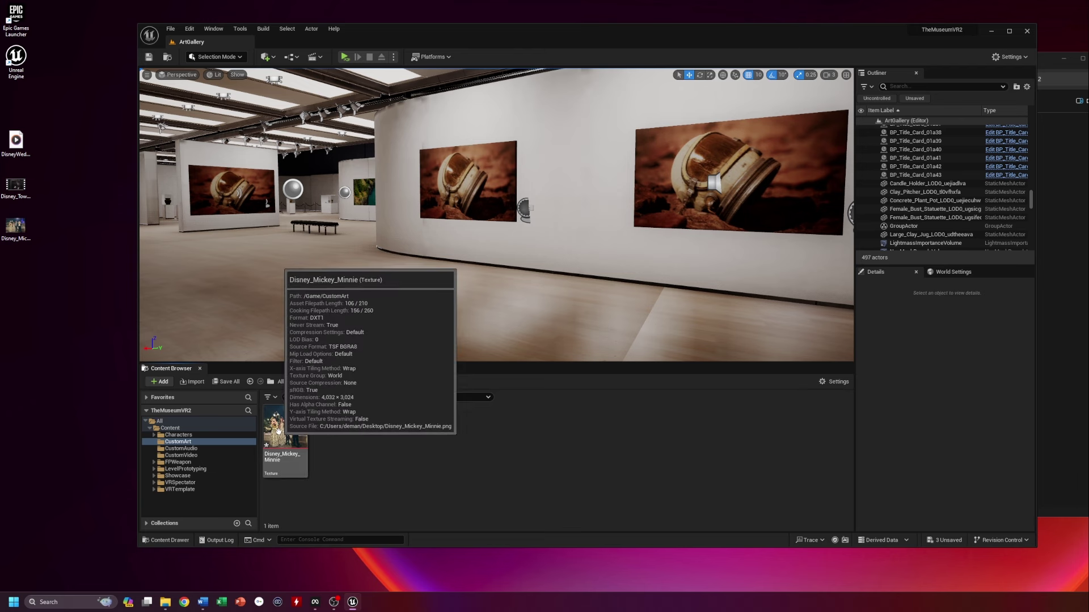
{"action": "left_click_drag", "start_coordinate": [285, 431], "coordinate": [665, 189]}
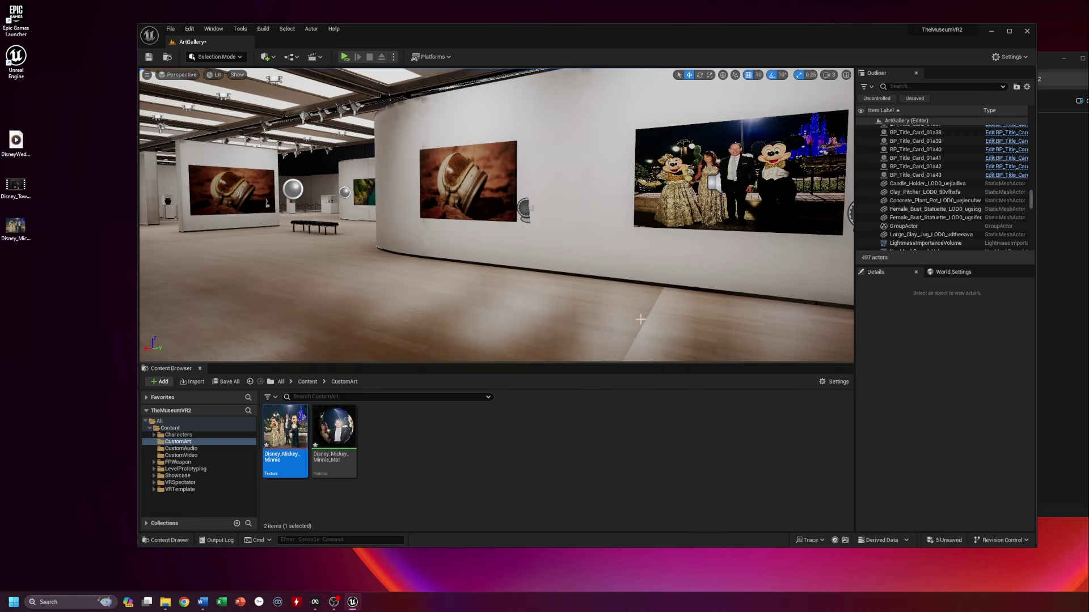
Shift the Mickey and Minnie painting sideways along the wall to an X location of -3094.463
{"action": "right_click_drag", "start_coordinate": [639, 316], "coordinate": [692, 316]}
{"action": "left_click", "coordinate": [548, 199]}
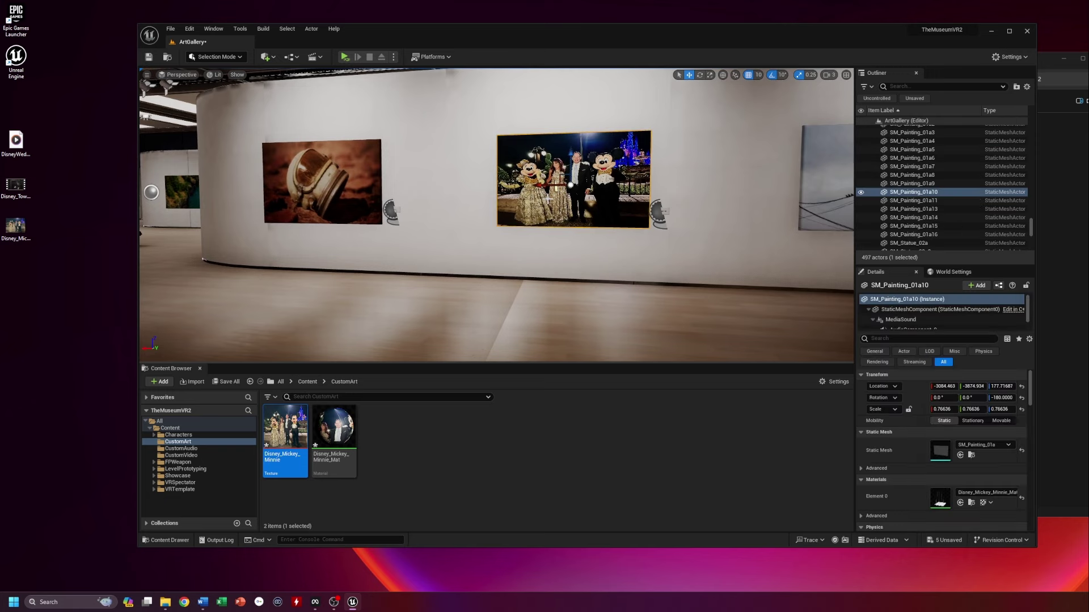
{"action": "mouse_move", "coordinate": [540, 186]}
{"action": "left_mouse_down"}
{"action": "mouse_move", "coordinate": [699, 196]}
{"action": "mouse_move", "coordinate": [464, 188]}
{"action": "mouse_move", "coordinate": [535, 186]}
{"action": "left_mouse_up"}
{"action": "left_click_drag", "start_coordinate": [535, 186], "coordinate": [537, 188]}
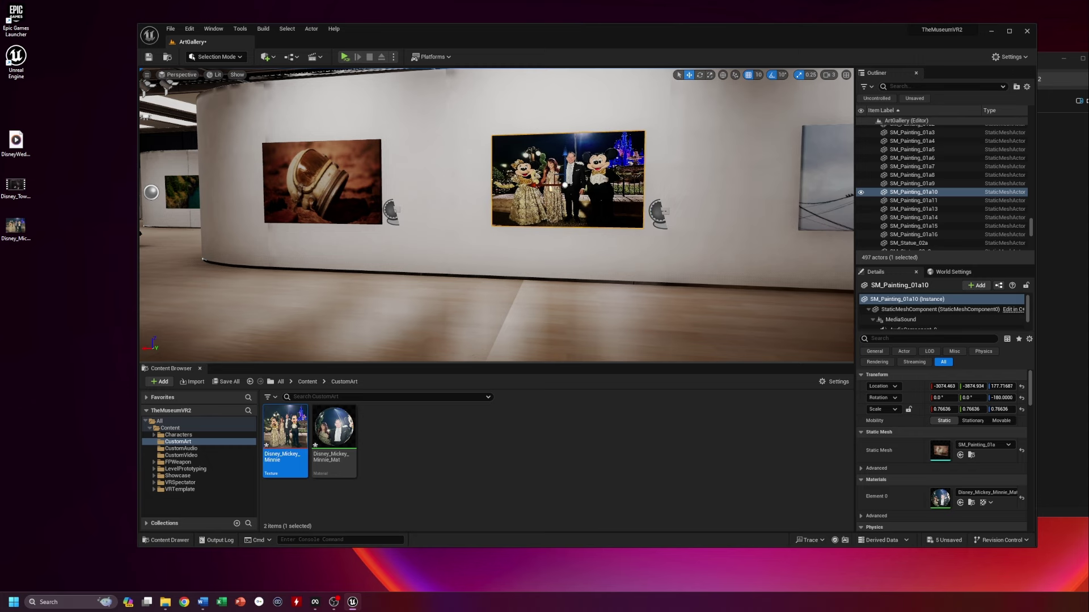
{"action": "right_click_drag", "start_coordinate": [518, 291], "coordinate": [468, 291]}
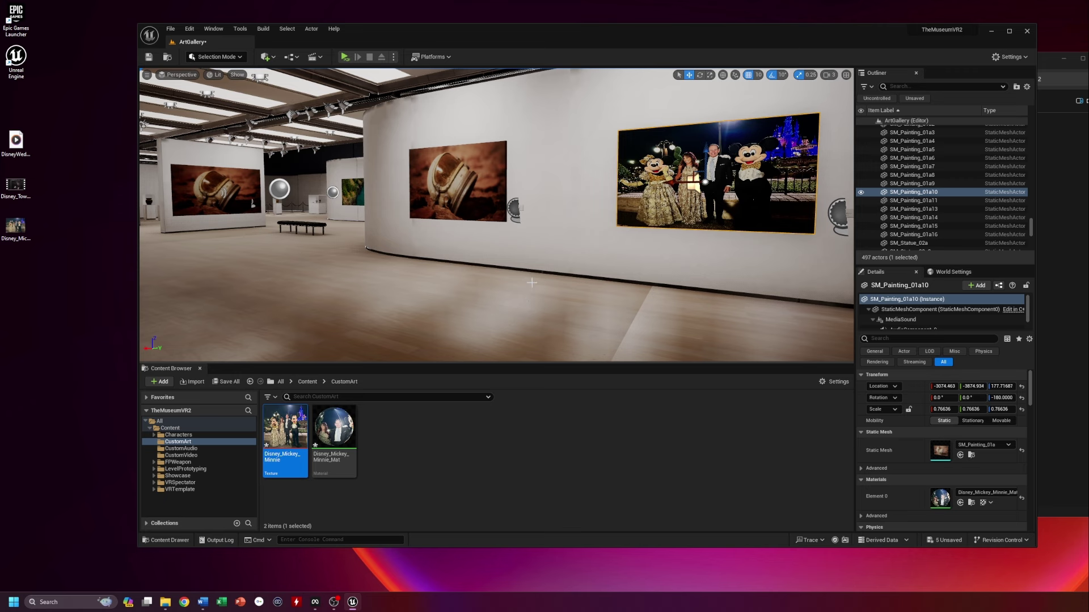
{"action": "right_click_drag", "start_coordinate": [646, 278], "coordinate": [687, 278]}
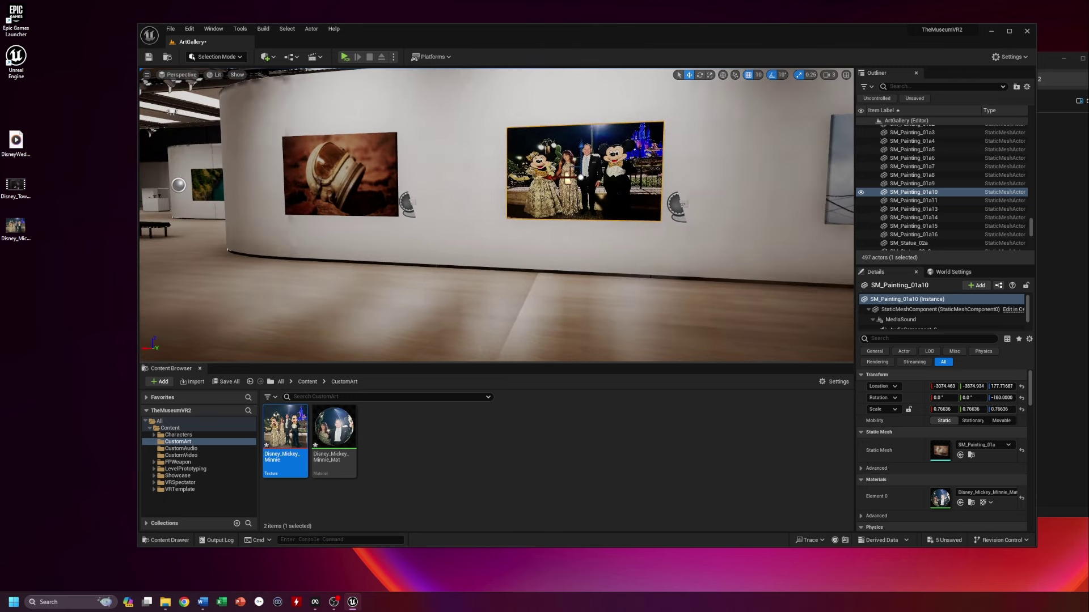
{"action": "left_click_drag", "start_coordinate": [565, 177], "coordinate": [577, 177]}
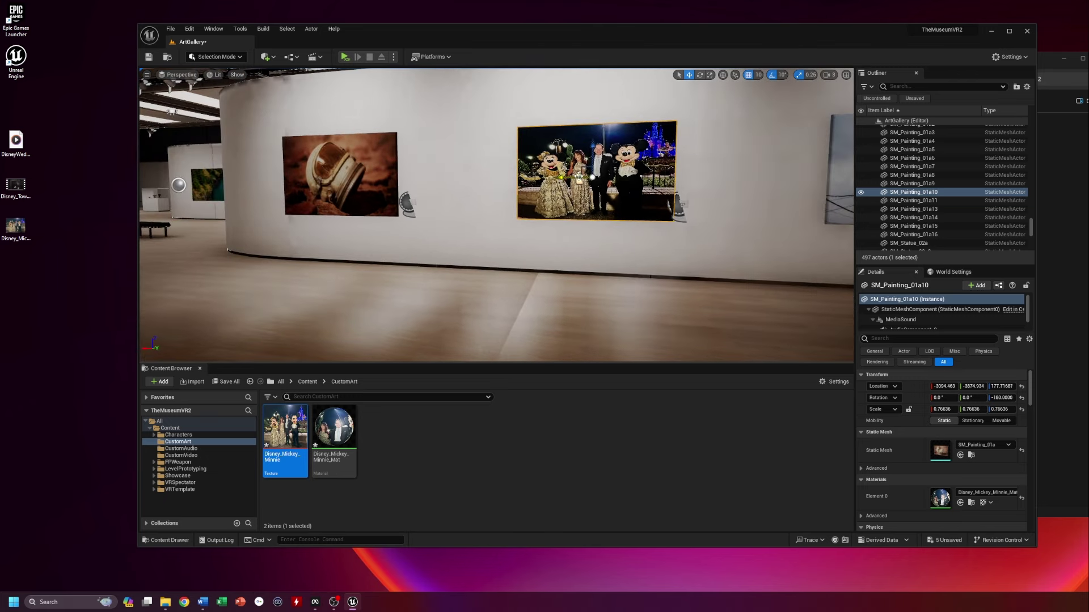
{"action": "right_click_drag", "start_coordinate": [540, 264], "coordinate": [485, 266]}
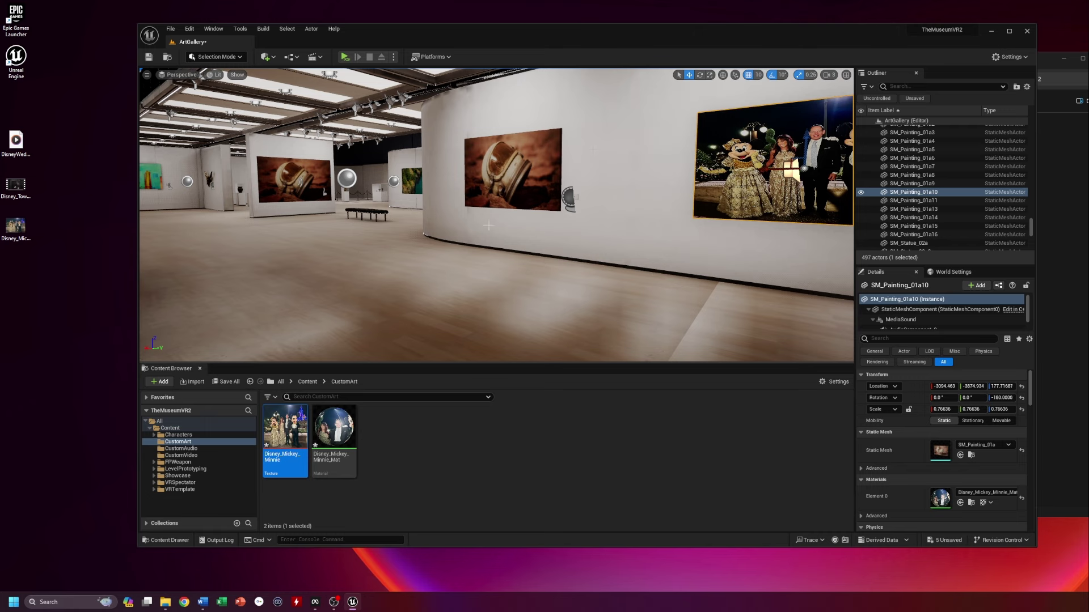
{"action": "left_click", "coordinate": [267, 30]}
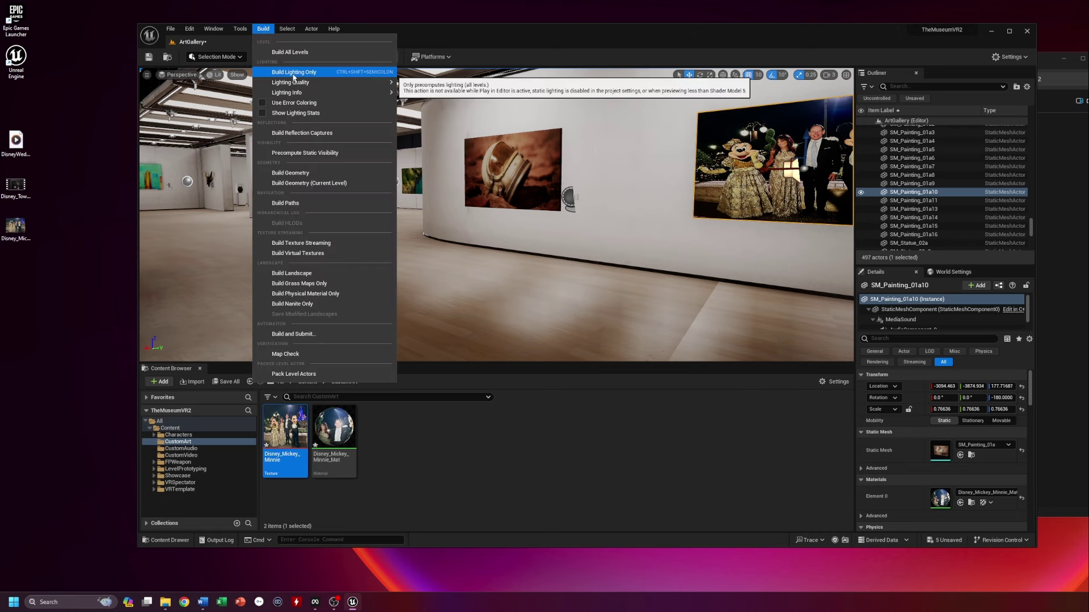
{"action": "mouse_move", "coordinate": [295, 84]}
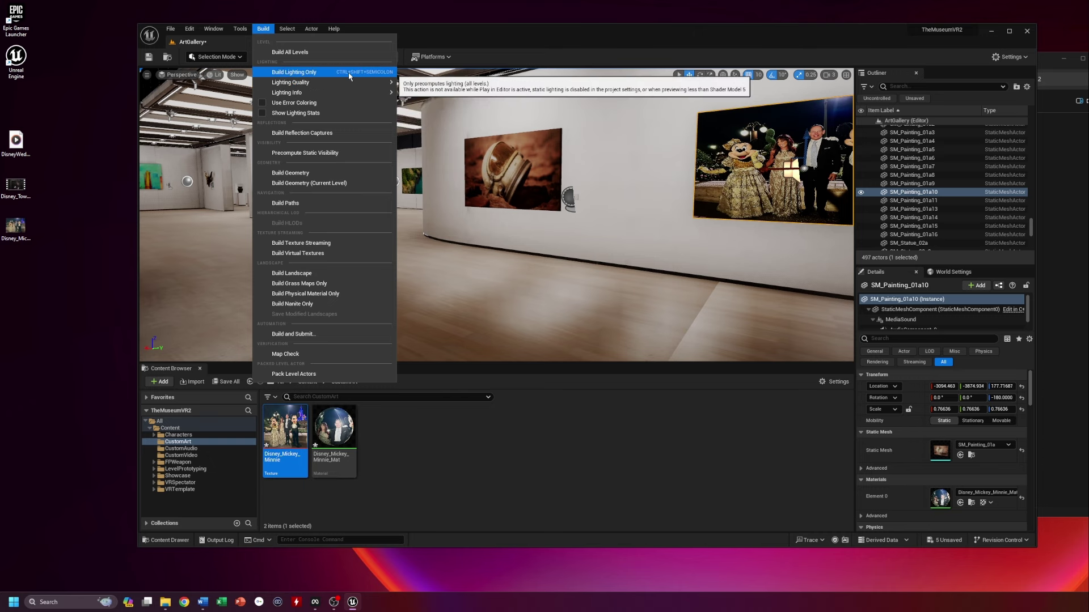
{"action": "left_click", "coordinate": [515, 312]}
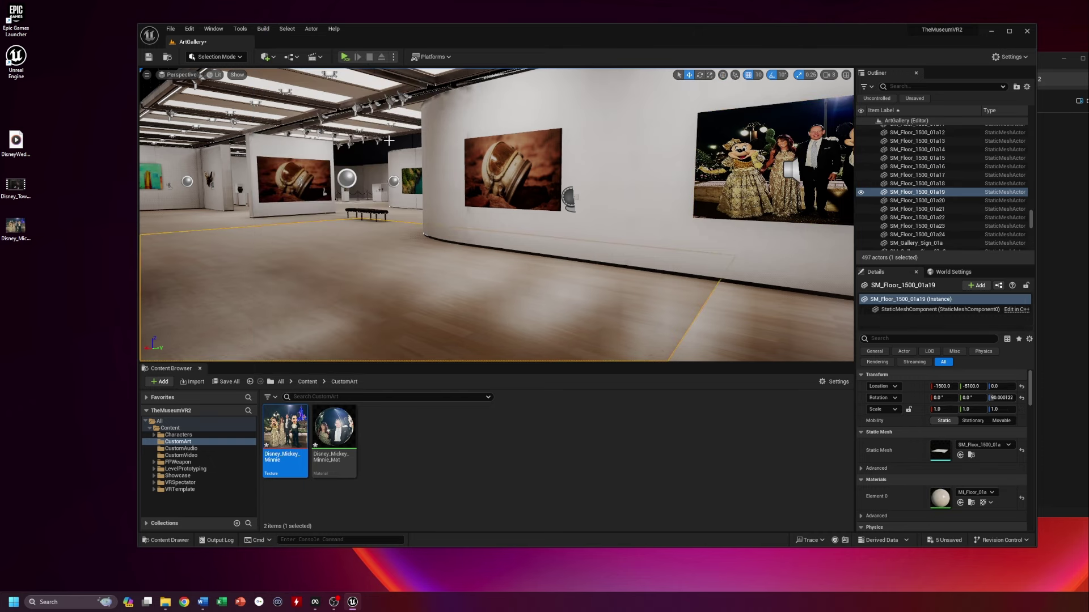
{"action": "left_click", "coordinate": [298, 182]}
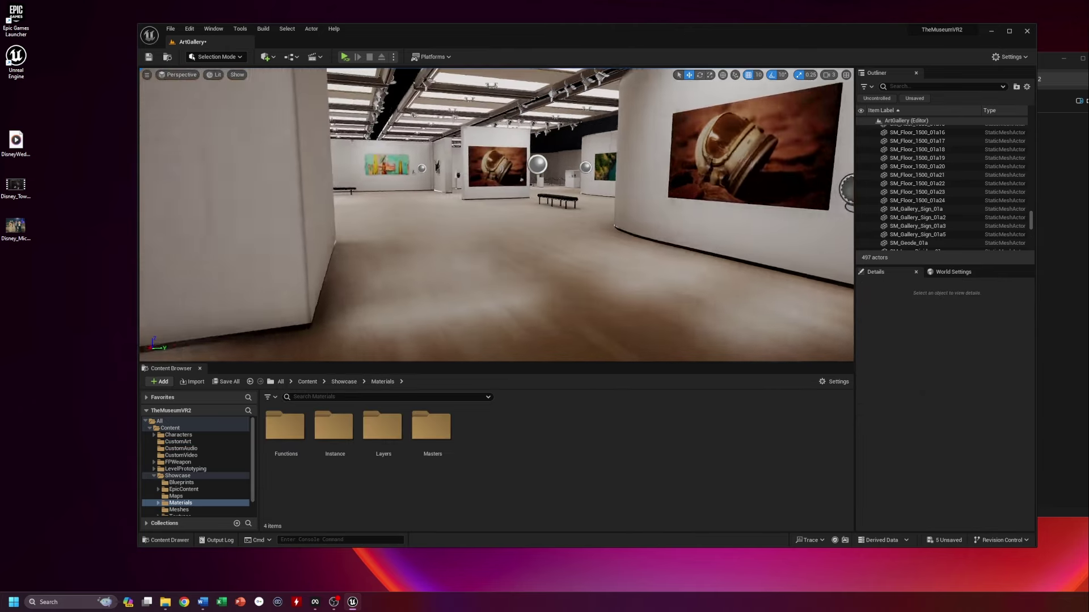
Apply the Disney_Mickey_Minnie image from CustomArt to the remaining astronaut painting on the curved wall, SM_Painting_01a11
{"action": "mouse_move", "coordinate": [497, 215]}
{"action": "right_mouse_down"}
{"action": "mouse_move", "coordinate": [442, 216]}
{"action": "mouse_move", "coordinate": [816, 221]}
{"action": "mouse_move", "coordinate": [653, 238]}
{"action": "mouse_move", "coordinate": [593, 259]}
{"action": "right_mouse_up"}
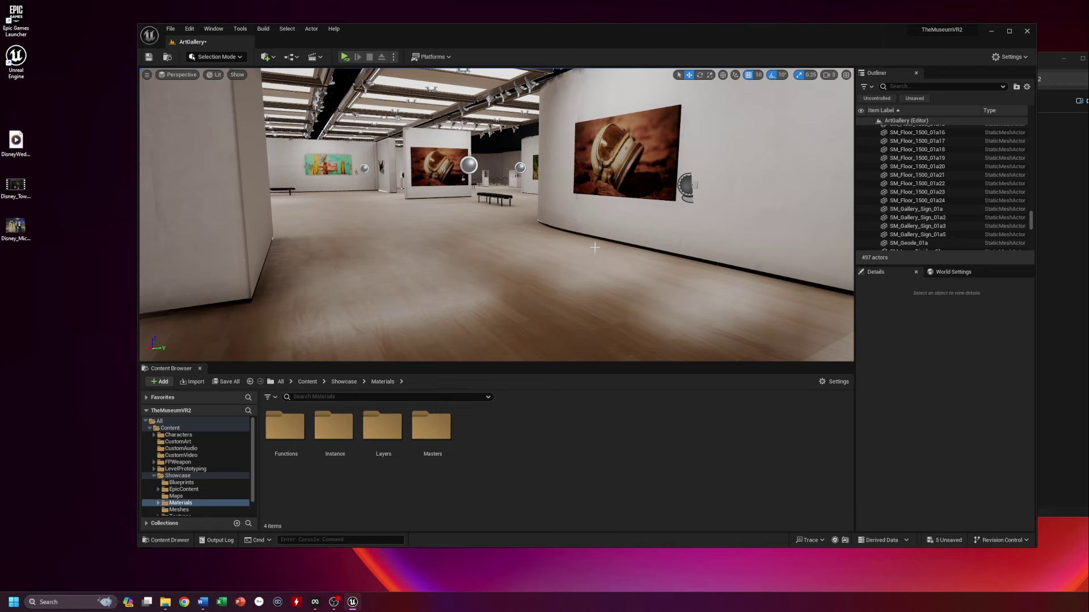
{"action": "mouse_move", "coordinate": [576, 254]}
{"action": "left_mouse_down"}
{"action": "mouse_move", "coordinate": [553, 196]}
{"action": "mouse_move", "coordinate": [562, 244]}
{"action": "left_mouse_up"}
{"action": "mouse_move", "coordinate": [505, 218]}
{"action": "left_mouse_down"}
{"action": "mouse_move", "coordinate": [562, 224]}
{"action": "mouse_move", "coordinate": [447, 215]}
{"action": "left_mouse_up"}
{"action": "left_click_drag", "start_coordinate": [706, 255], "coordinate": [772, 258]}
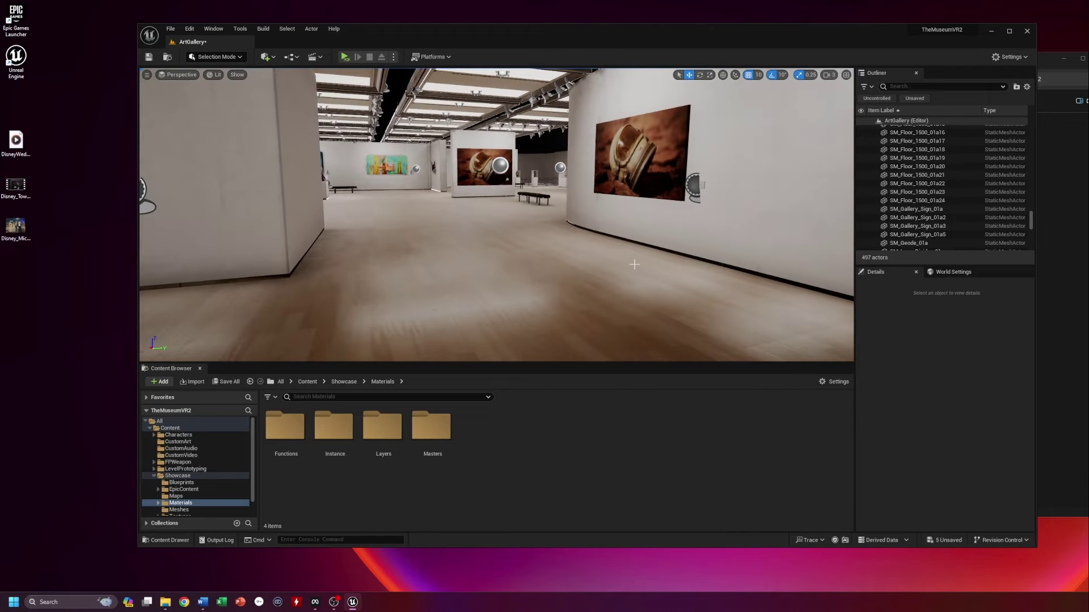
{"action": "mouse_move", "coordinate": [635, 265]}
{"action": "left_mouse_down"}
{"action": "mouse_move", "coordinate": [419, 264]}
{"action": "mouse_move", "coordinate": [633, 258]}
{"action": "mouse_move", "coordinate": [675, 176]}
{"action": "mouse_move", "coordinate": [632, 151]}
{"action": "mouse_move", "coordinate": [547, 159]}
{"action": "mouse_move", "coordinate": [885, 156]}
{"action": "left_mouse_up"}
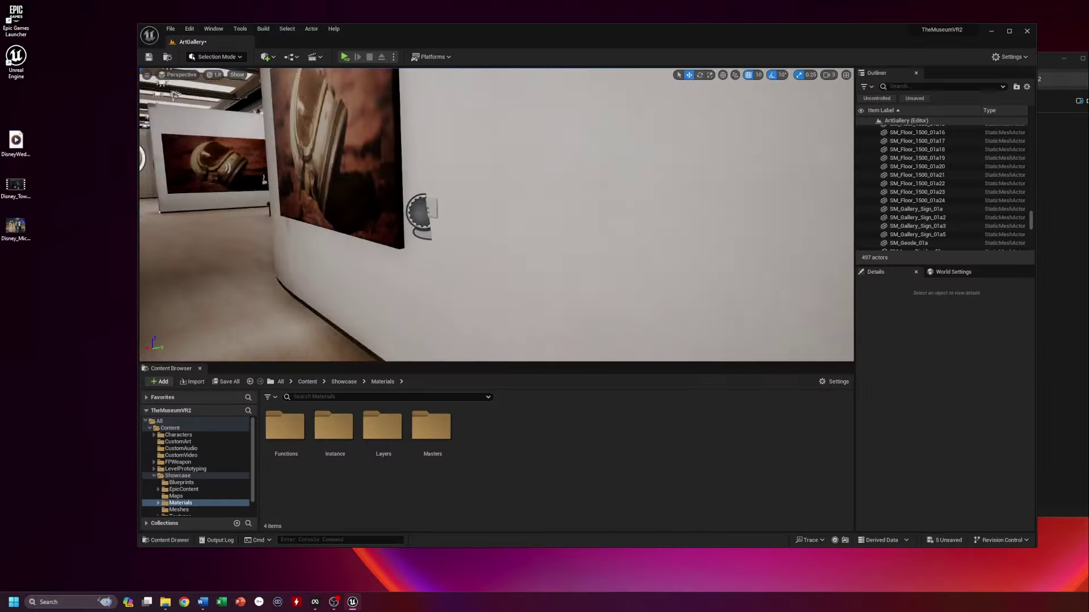
{"action": "left_click_drag", "start_coordinate": [496, 215], "coordinate": [454, 216]}
{"action": "left_click_drag", "start_coordinate": [633, 269], "coordinate": [633, 272]}
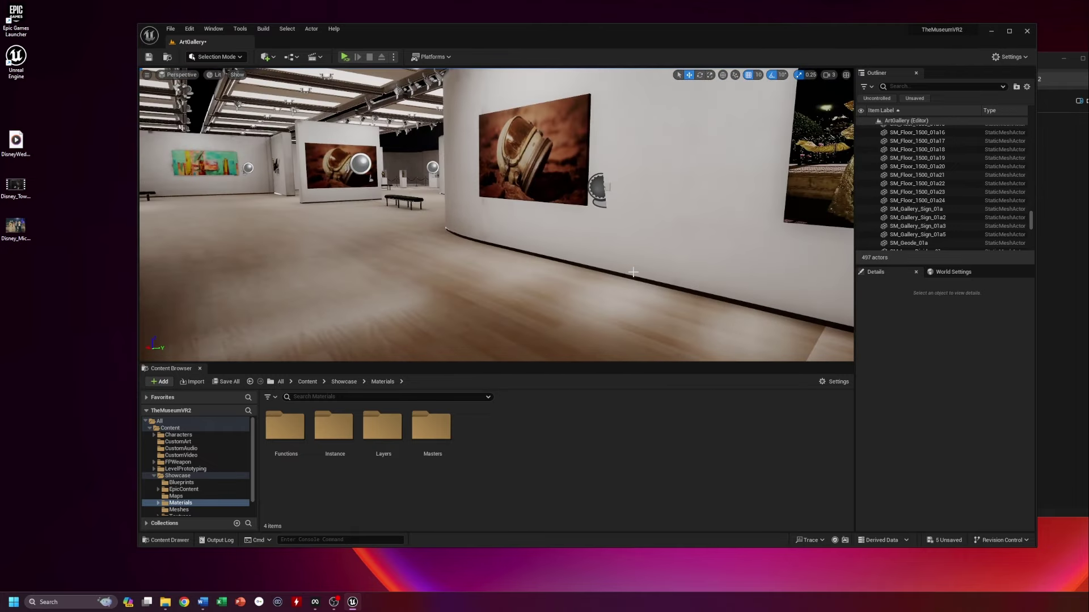
{"action": "left_click", "coordinate": [538, 172]}
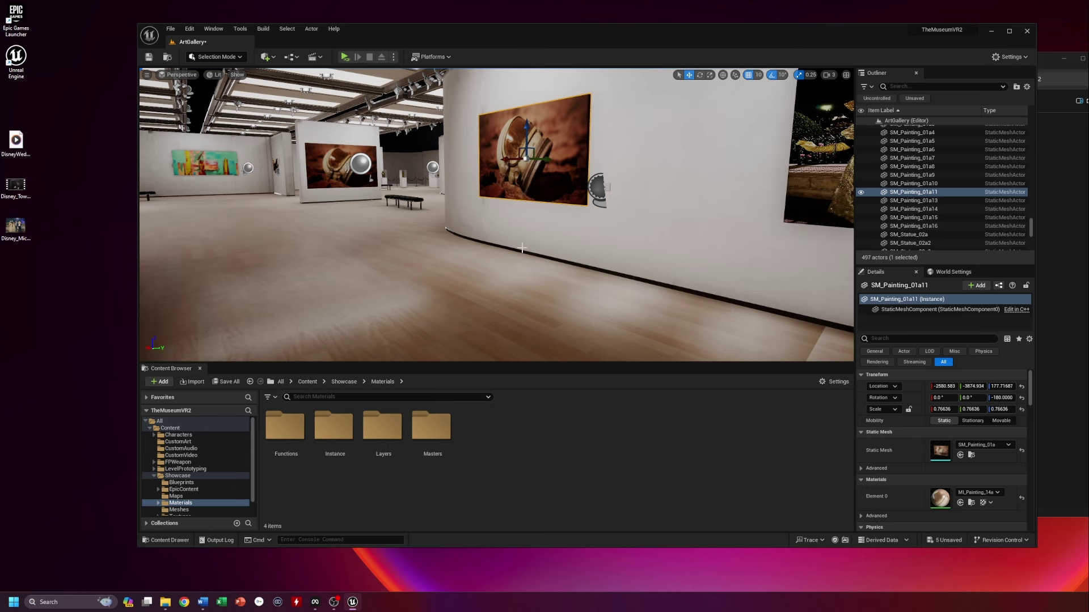
{"action": "left_click", "coordinate": [154, 476]}
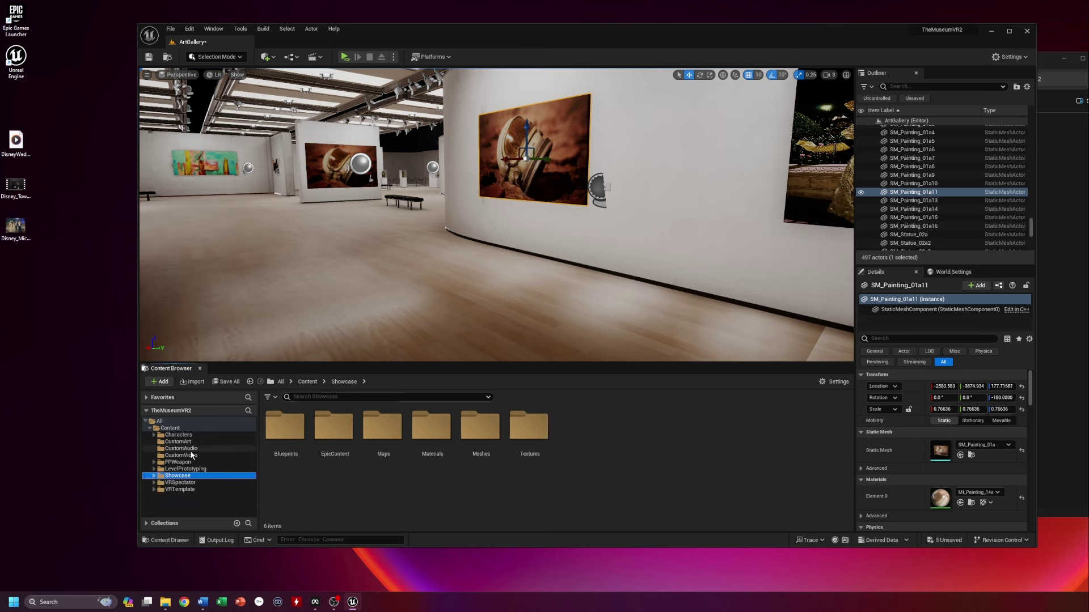
{"action": "left_click", "coordinate": [180, 442]}
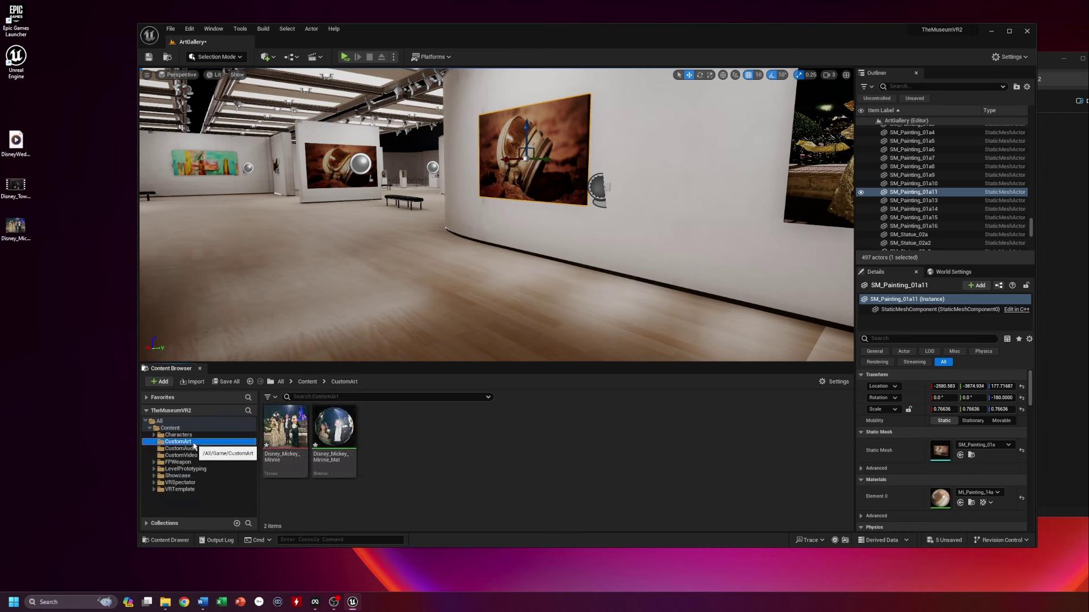
{"action": "mouse_move", "coordinate": [295, 435]}
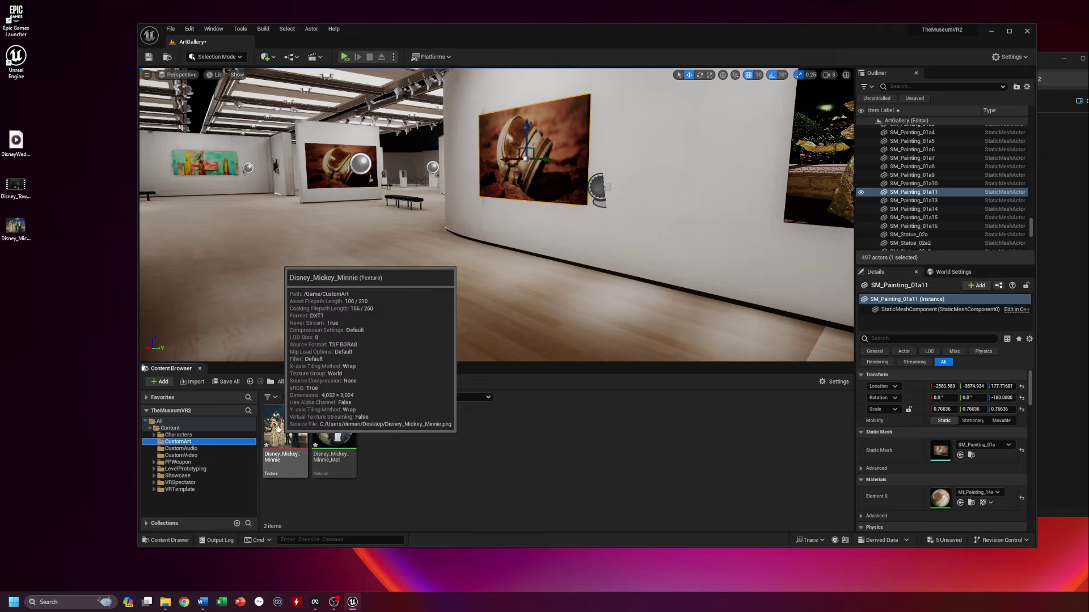
{"action": "mouse_move", "coordinate": [288, 433]}
{"action": "left_mouse_down"}
{"action": "mouse_move", "coordinate": [491, 216]}
{"action": "mouse_move", "coordinate": [500, 177]}
{"action": "left_mouse_up"}
Add a Trigger Volume to the level near the second Mickey and Minnie painting
{"action": "right_click_drag", "start_coordinate": [605, 314], "coordinate": [669, 306]}
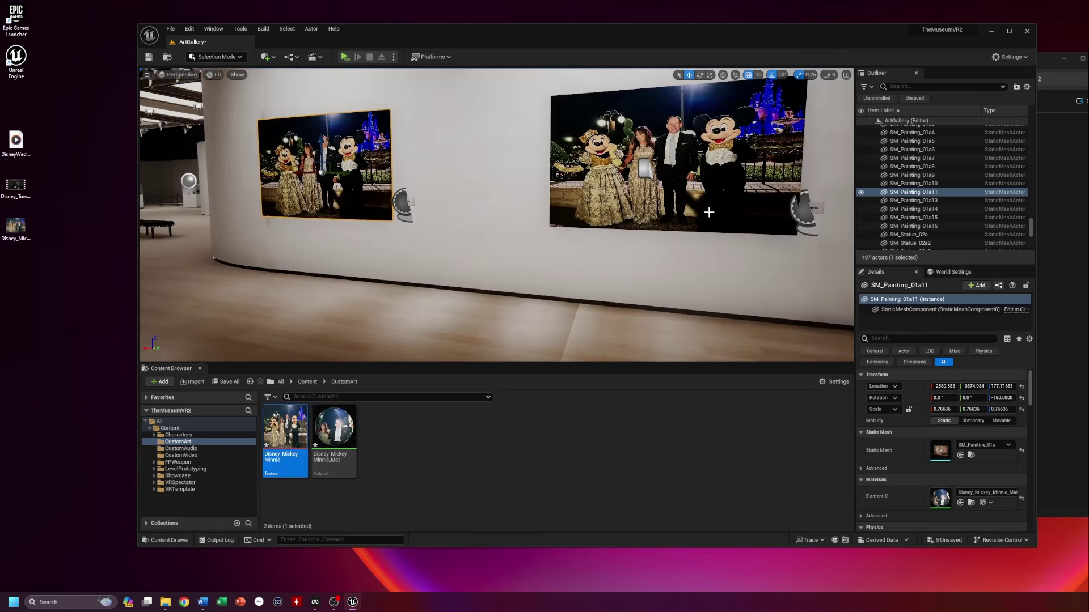
{"action": "right_click_drag", "start_coordinate": [360, 264], "coordinate": [315, 262]}
{"action": "left_click_drag", "start_coordinate": [315, 262], "coordinate": [292, 280]}
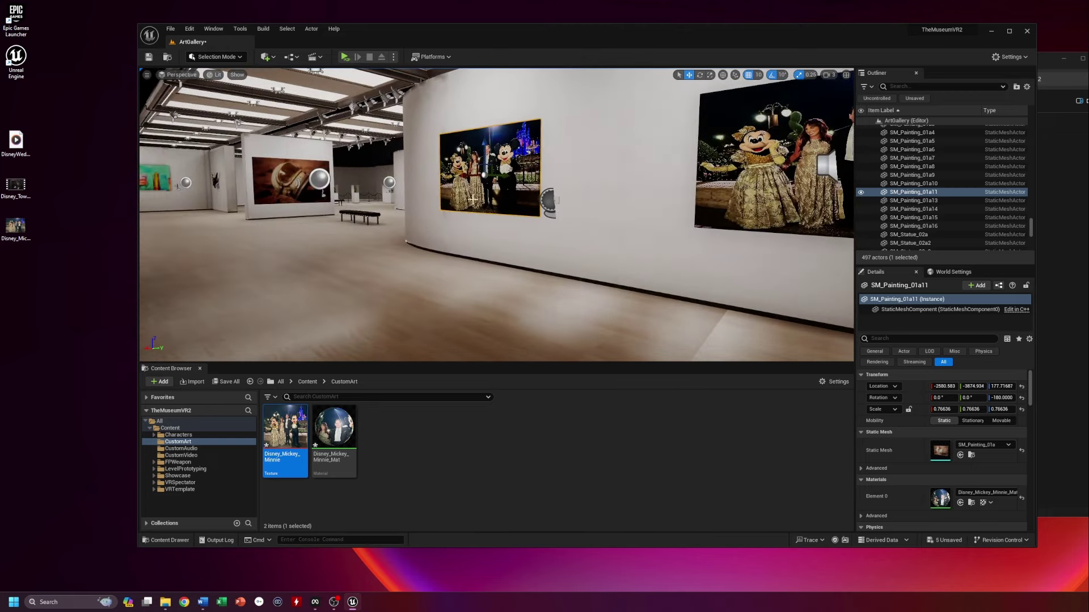
{"action": "mouse_move", "coordinate": [507, 305]}
{"action": "left_mouse_down"}
{"action": "mouse_move", "coordinate": [466, 266]}
{"action": "mouse_move", "coordinate": [485, 311]}
{"action": "mouse_move", "coordinate": [486, 298]}
{"action": "mouse_move", "coordinate": [510, 309]}
{"action": "mouse_move", "coordinate": [499, 295]}
{"action": "mouse_move", "coordinate": [498, 340]}
{"action": "left_mouse_up"}
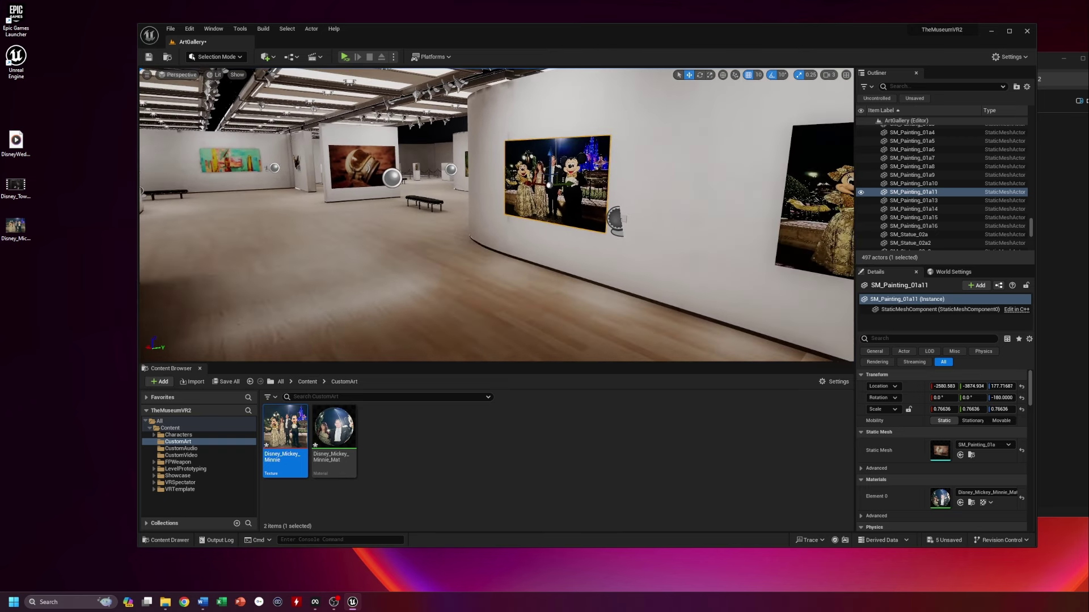
{"action": "left_click", "coordinate": [503, 301]}
{"action": "left_click", "coordinate": [273, 57]}
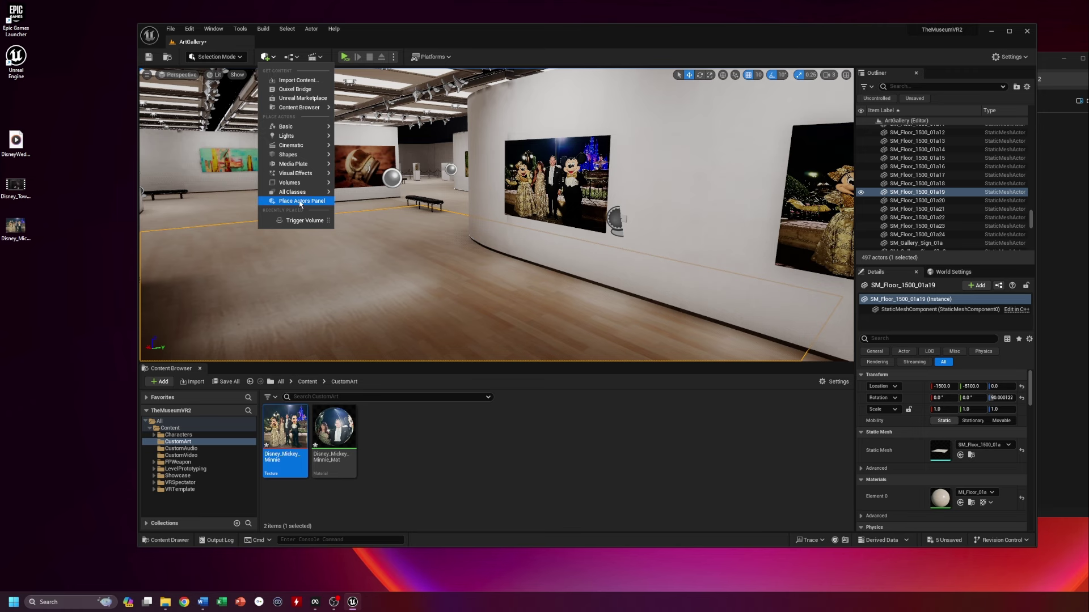
{"action": "mouse_move", "coordinate": [306, 189]}
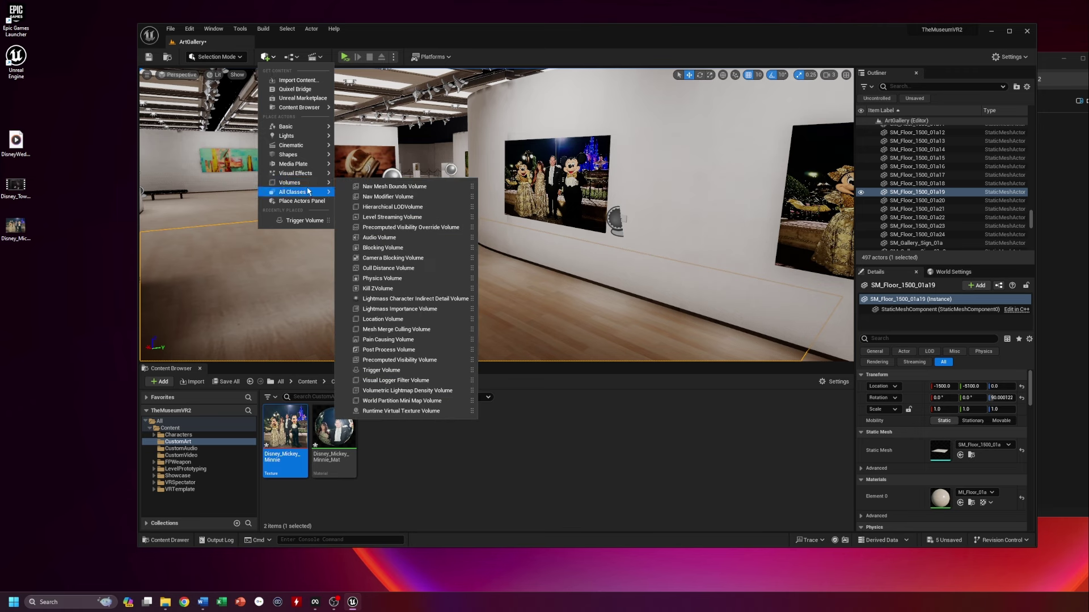
{"action": "left_click", "coordinate": [396, 371]}
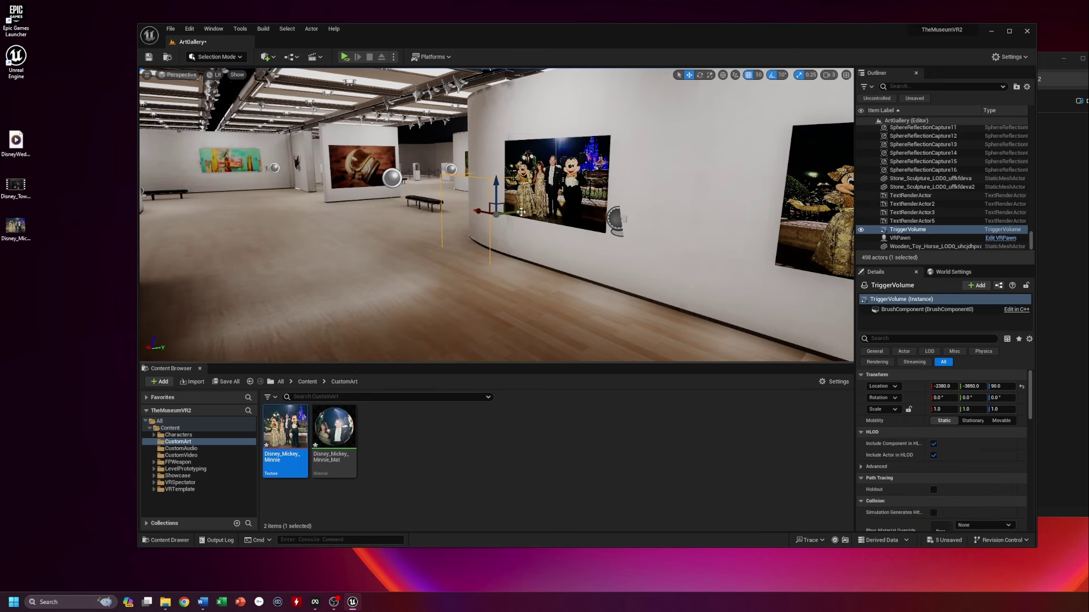
Position the trigger volume on the floor in front of the second Mickey and Minnie painting, at Y -3990
{"action": "mouse_move", "coordinate": [520, 212]}
{"action": "left_mouse_down"}
{"action": "mouse_move", "coordinate": [404, 223]}
{"action": "mouse_move", "coordinate": [473, 247]}
{"action": "mouse_move", "coordinate": [479, 221]}
{"action": "mouse_move", "coordinate": [505, 263]}
{"action": "mouse_move", "coordinate": [514, 218]}
{"action": "left_mouse_up"}
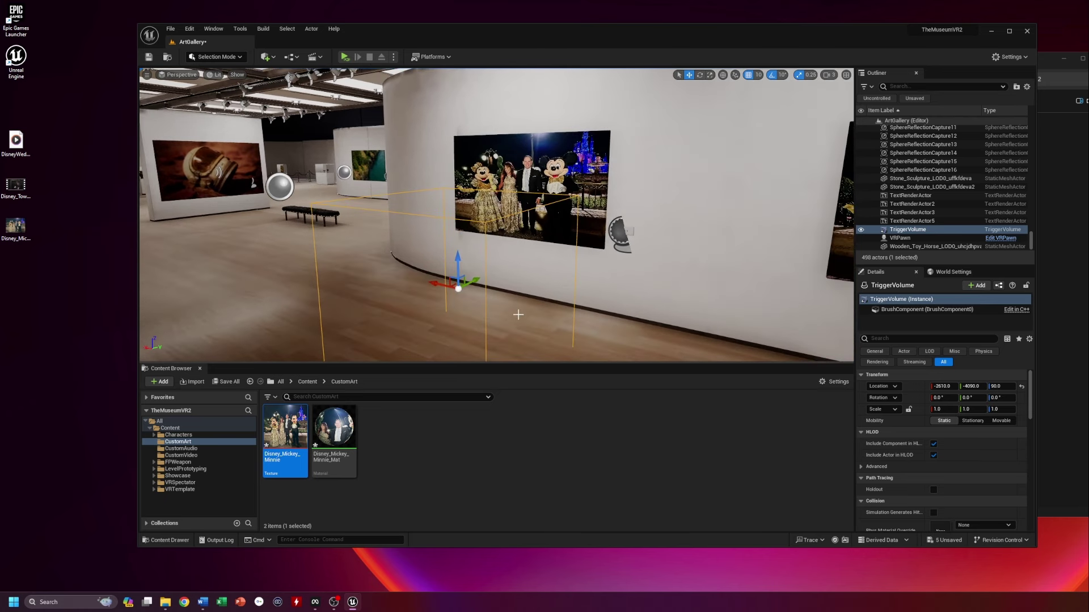
{"action": "left_click_drag", "start_coordinate": [470, 281], "coordinate": [514, 264]}
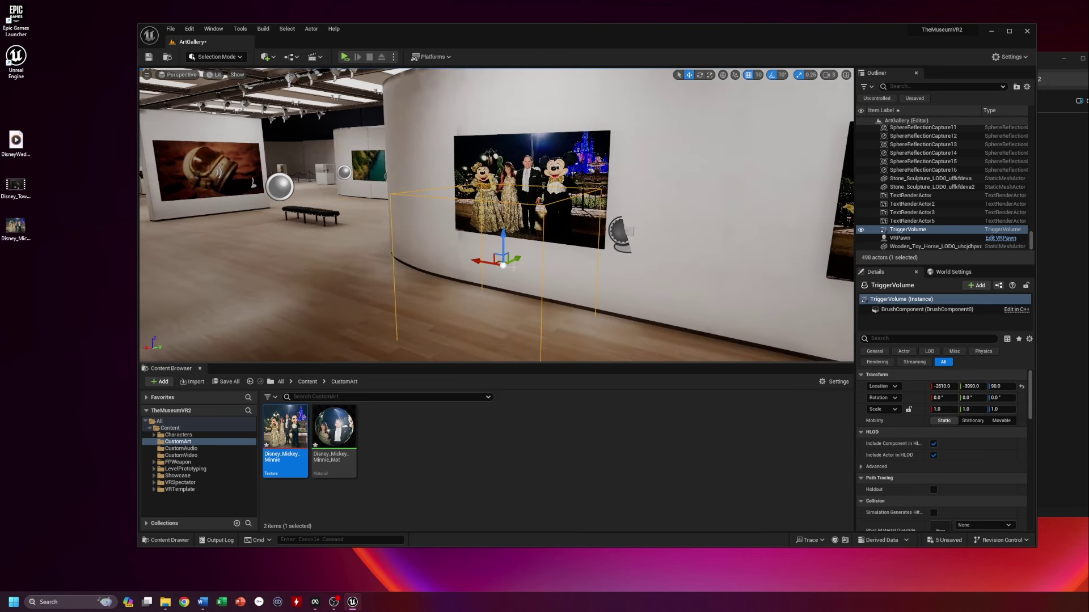
{"action": "right_click_drag", "start_coordinate": [645, 323], "coordinate": [578, 326]}
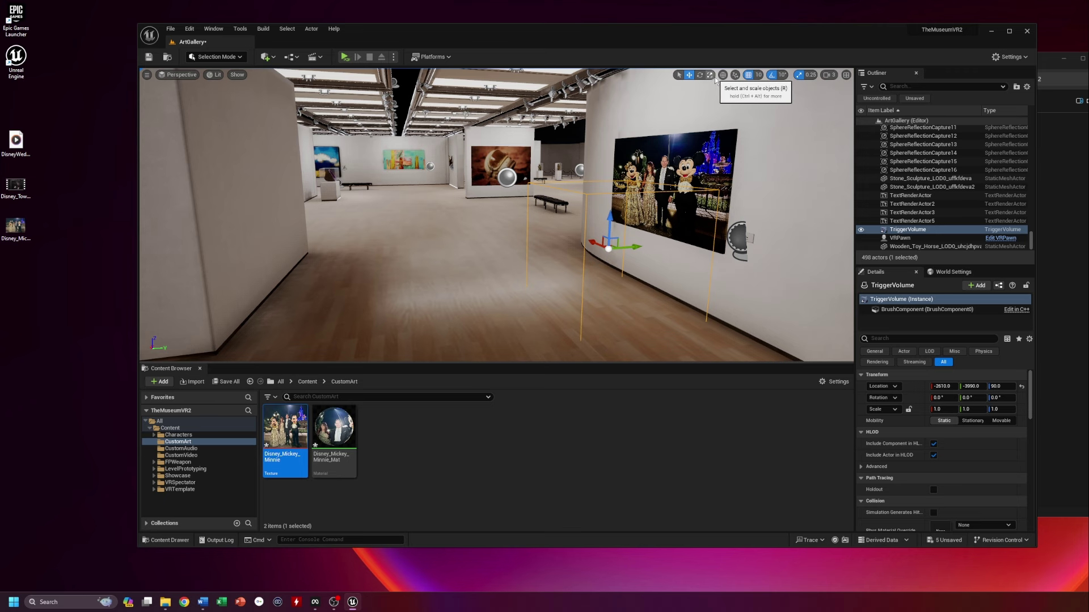
Scale the trigger volume to 1.75 along Y and 0.5 along Z
{"action": "left_click", "coordinate": [710, 76]}
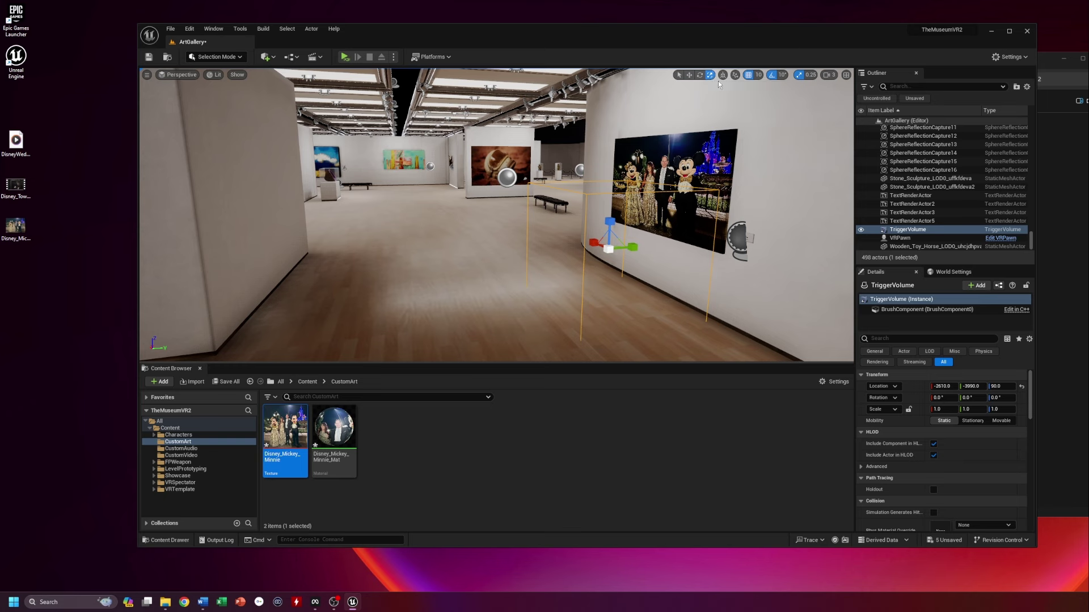
{"action": "left_click", "coordinate": [690, 76]}
{"action": "key", "text": "e"}
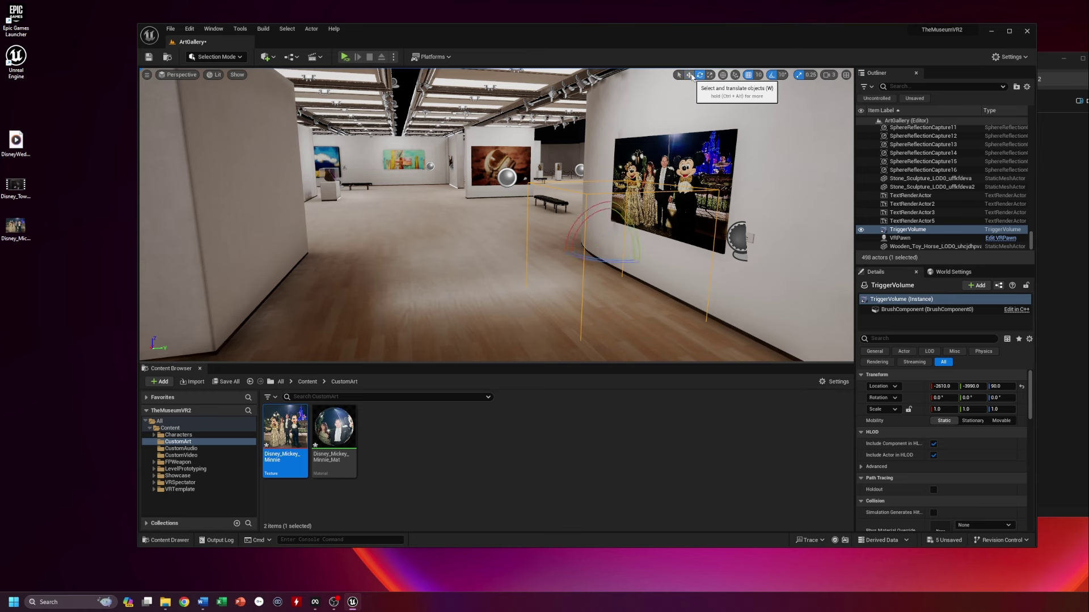
{"action": "key", "text": "r"}
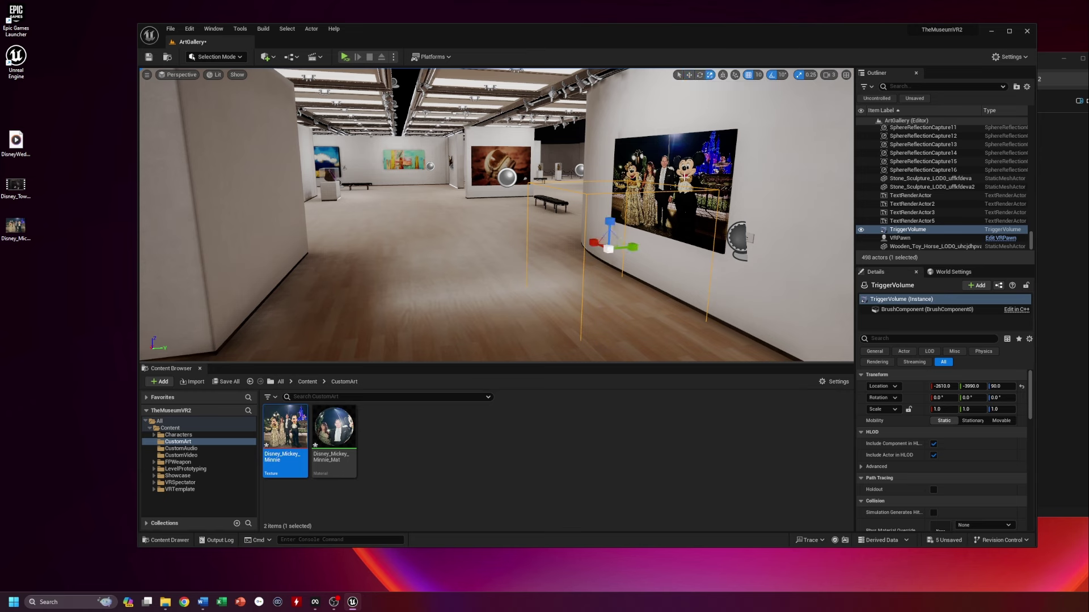
{"action": "left_click_drag", "start_coordinate": [641, 248], "coordinate": [610, 249]}
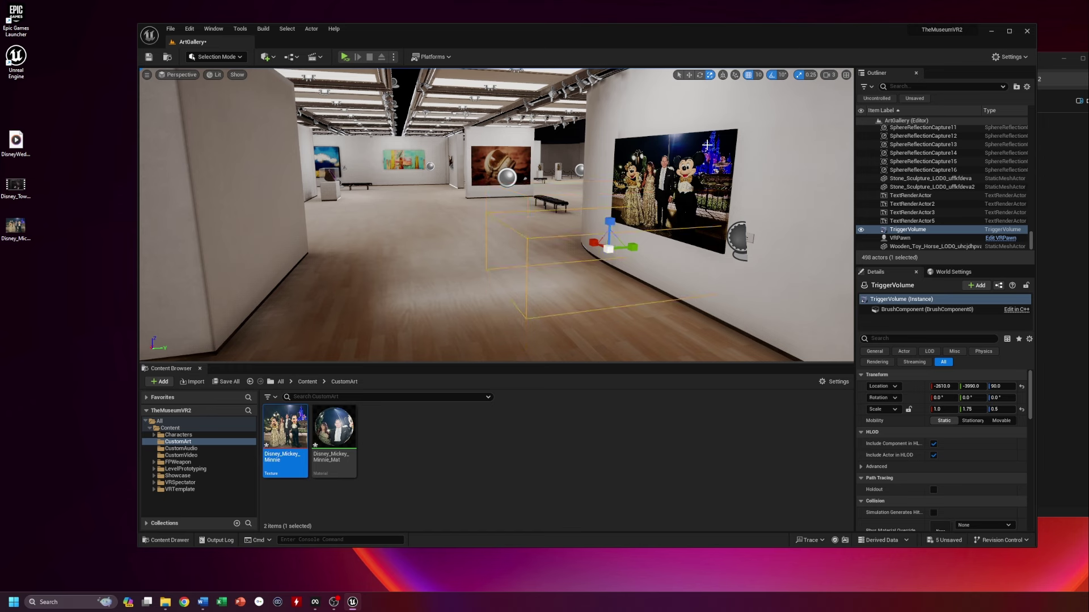
Move the trigger volume away from the wall to Y -4050 and reduce its Y scale to 1.25
{"action": "left_click", "coordinate": [689, 75]}
{"action": "left_click_drag", "start_coordinate": [635, 248], "coordinate": [606, 259]}
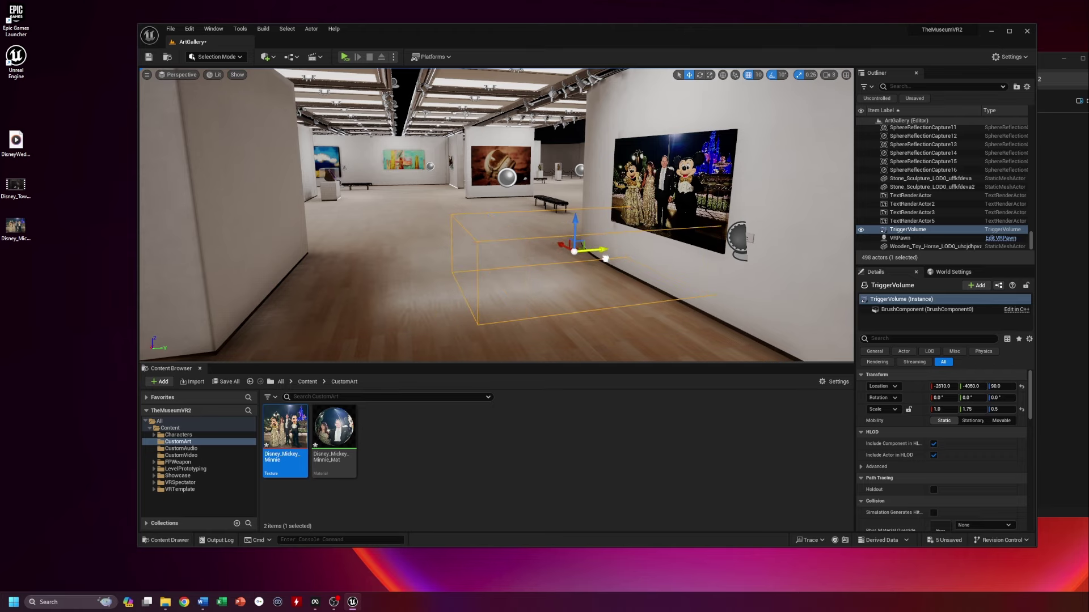
{"action": "right_click_drag", "start_coordinate": [605, 259], "coordinate": [742, 266]}
{"action": "left_click_drag", "start_coordinate": [469, 283], "coordinate": [453, 284]}
{"action": "right_click_drag", "start_coordinate": [607, 287], "coordinate": [604, 287]}
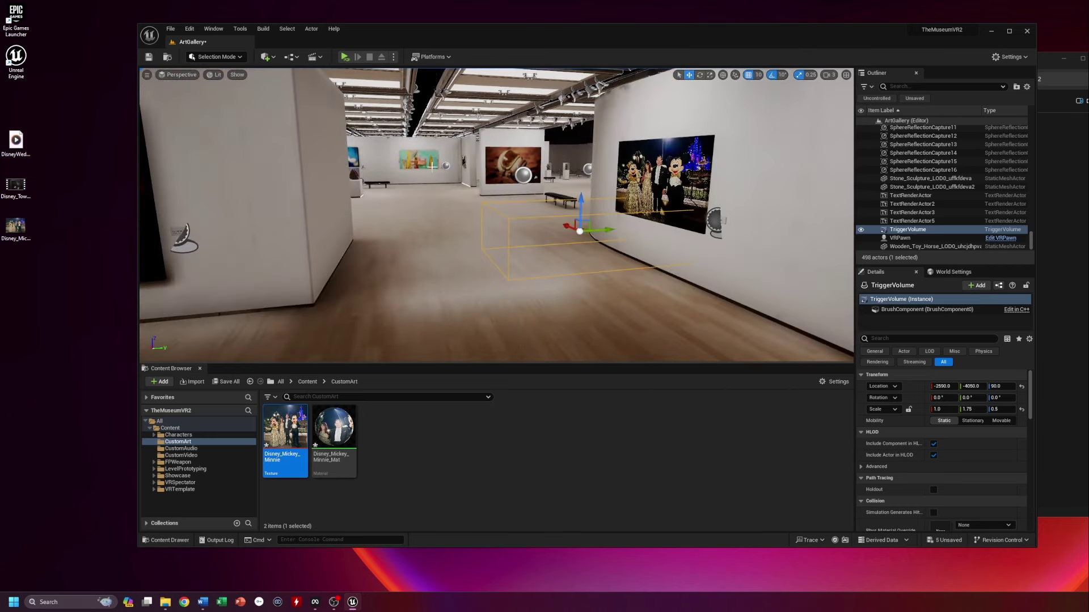
{"action": "left_click", "coordinate": [710, 74]}
{"action": "left_click_drag", "start_coordinate": [608, 231], "coordinate": [595, 231]}
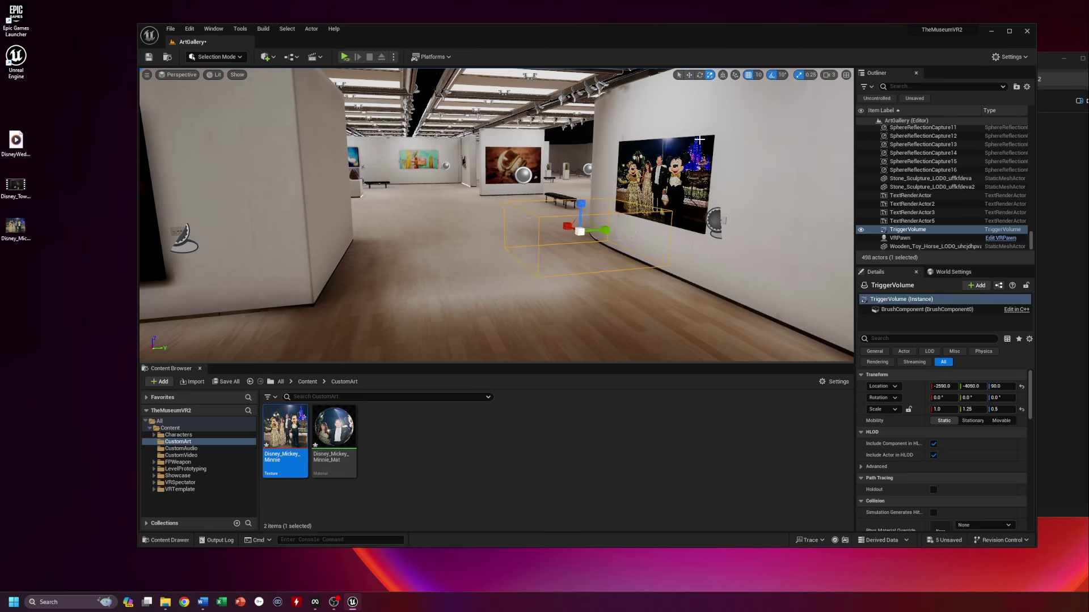
Snap the trigger volume down onto the gallery floor and shift it toward the painting's wall to Y -4000
{"action": "left_click", "coordinate": [690, 75]}
{"action": "left_click_drag", "start_coordinate": [581, 199], "coordinate": [591, 131]}
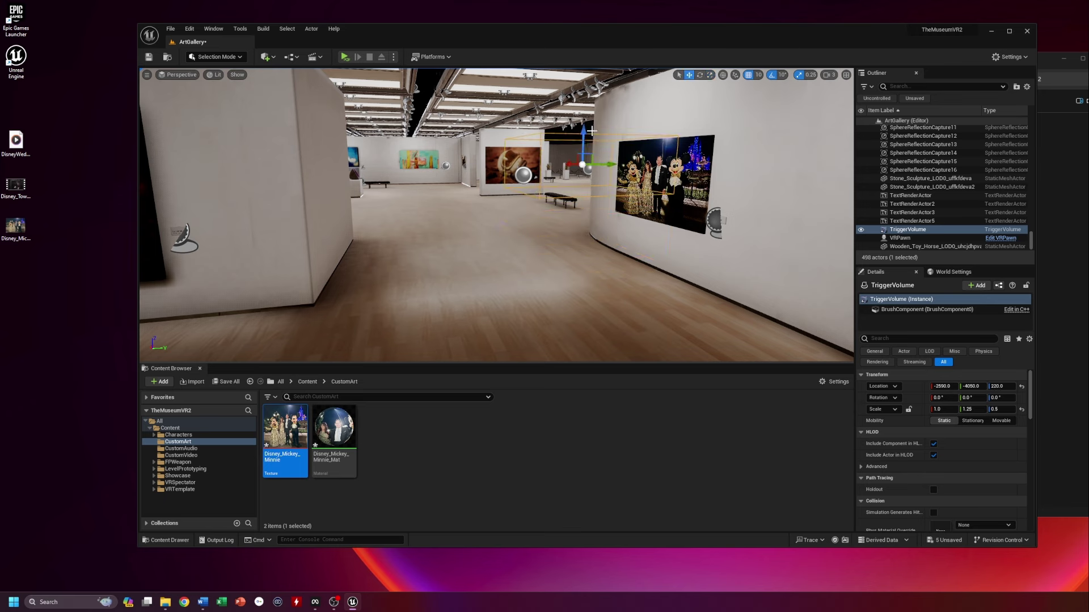
{"action": "key", "text": "End"}
{"action": "mouse_move", "coordinate": [594, 130]}
{"action": "right_mouse_down"}
{"action": "mouse_move", "coordinate": [584, 130]}
{"action": "mouse_move", "coordinate": [743, 134]}
{"action": "right_mouse_up"}
{"action": "left_click_drag", "start_coordinate": [742, 134], "coordinate": [488, 262]}
{"action": "left_click_drag", "start_coordinate": [579, 236], "coordinate": [533, 193]}
{"action": "right_click_drag", "start_coordinate": [497, 215], "coordinate": [428, 224]}
{"action": "right_click_drag", "start_coordinate": [580, 307], "coordinate": [582, 318]}
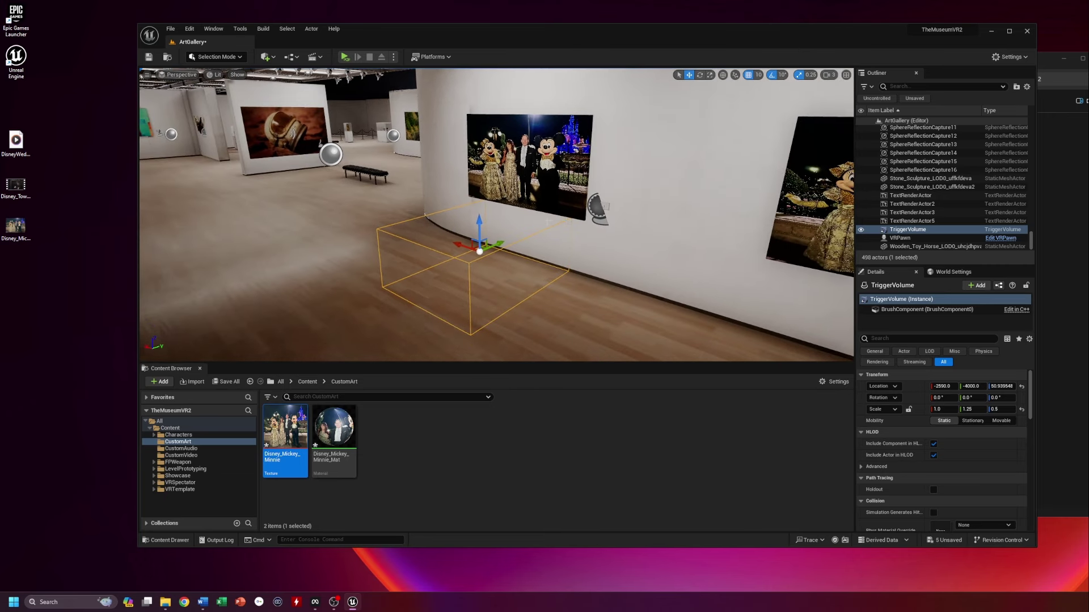
Examine the trigger volume's placement in front of the Mickey and Minnie painting from several viewpoints
{"action": "right_click_drag", "start_coordinate": [612, 270], "coordinate": [549, 248]}
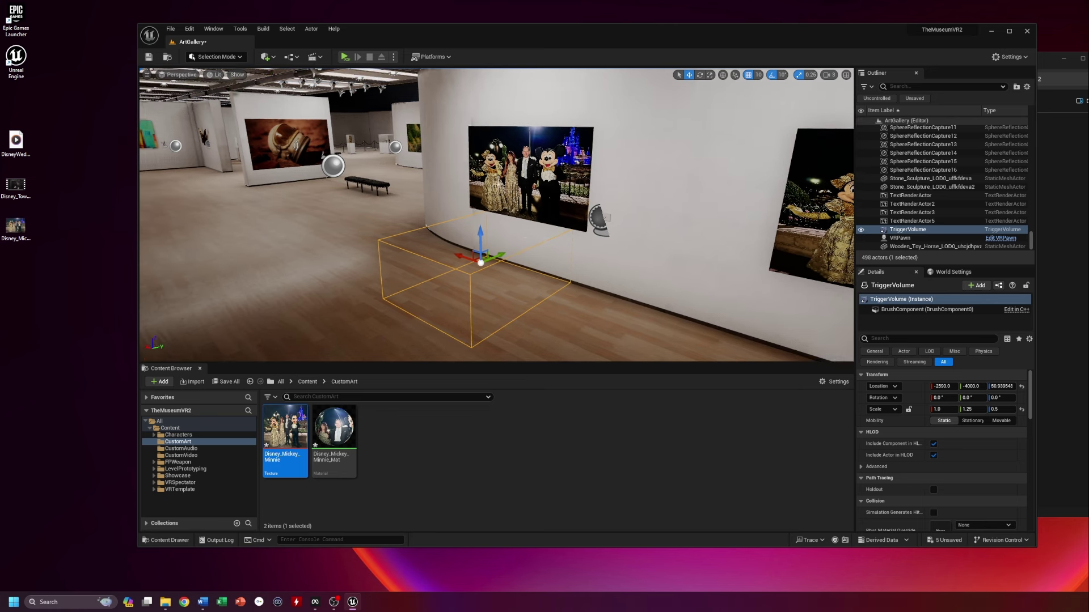
{"action": "right_click_drag", "start_coordinate": [360, 201], "coordinate": [349, 166]}
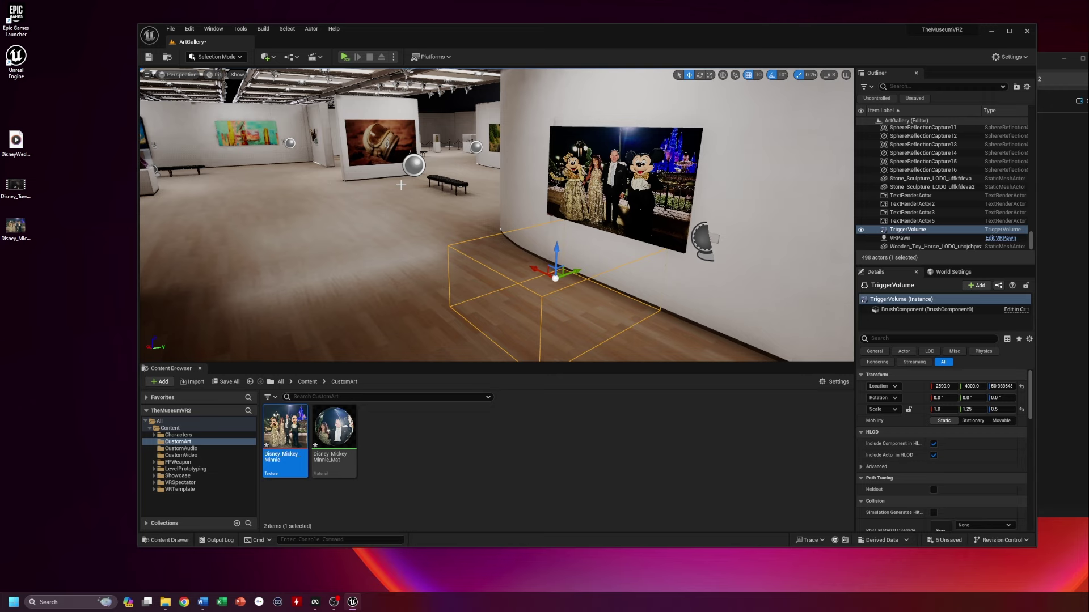
{"action": "key", "text": "w"}
{"action": "mouse_move", "coordinate": [535, 318]}
{"action": "right_mouse_down"}
{"action": "mouse_move", "coordinate": [511, 318]}
{"action": "mouse_move", "coordinate": [518, 332]}
{"action": "mouse_move", "coordinate": [518, 321]}
{"action": "right_mouse_up"}
{"action": "key", "text": "s"}
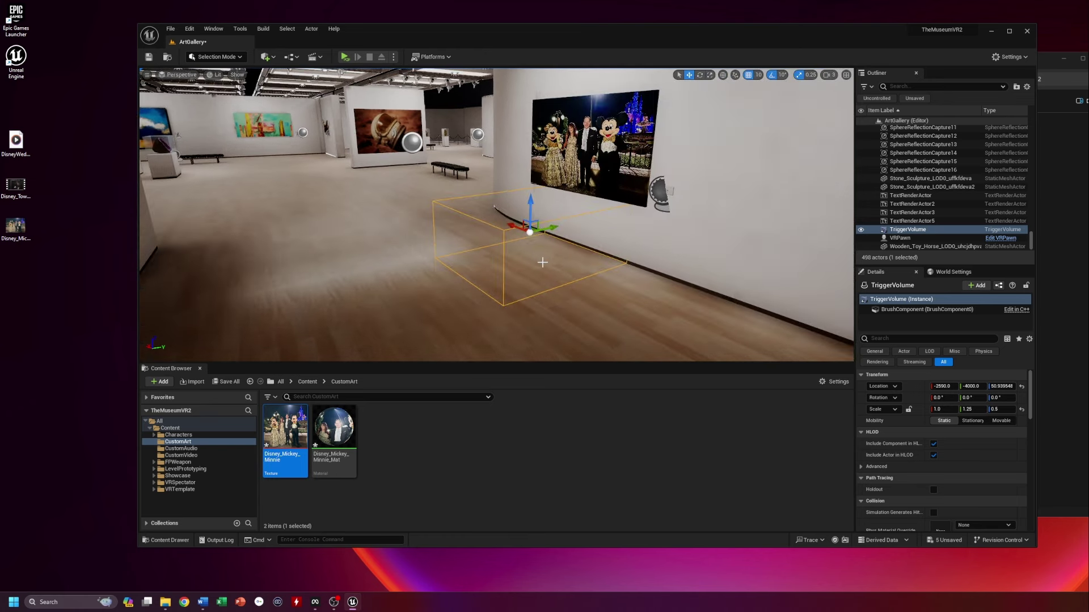
{"action": "mouse_move", "coordinate": [613, 293]}
{"action": "left_mouse_down"}
{"action": "mouse_move", "coordinate": [612, 278]}
{"action": "mouse_move", "coordinate": [617, 294]}
{"action": "left_mouse_up"}
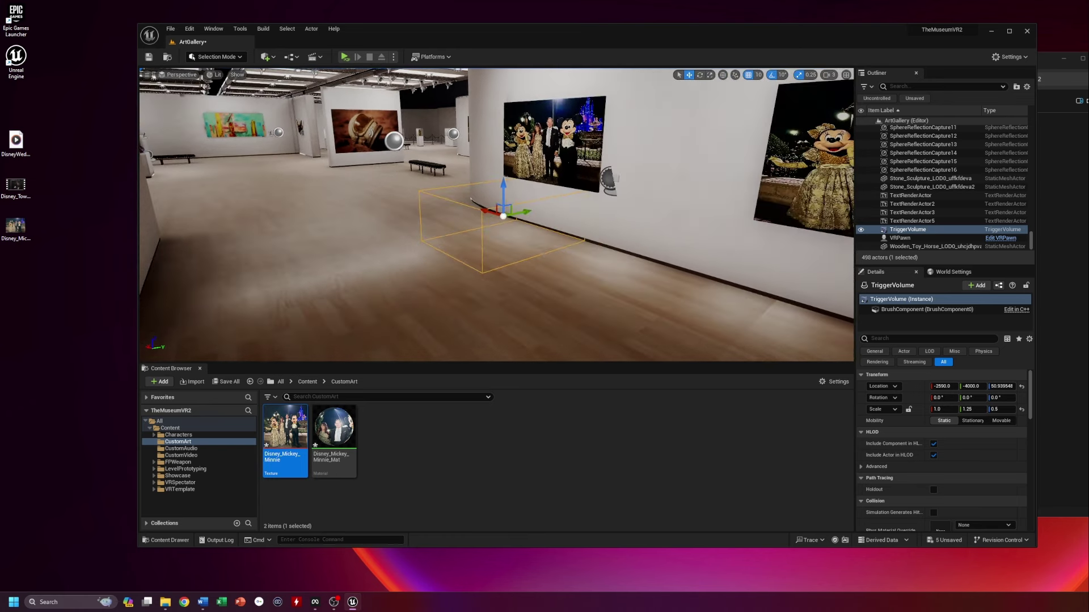
{"action": "right_click_drag", "start_coordinate": [613, 294], "coordinate": [613, 282]}
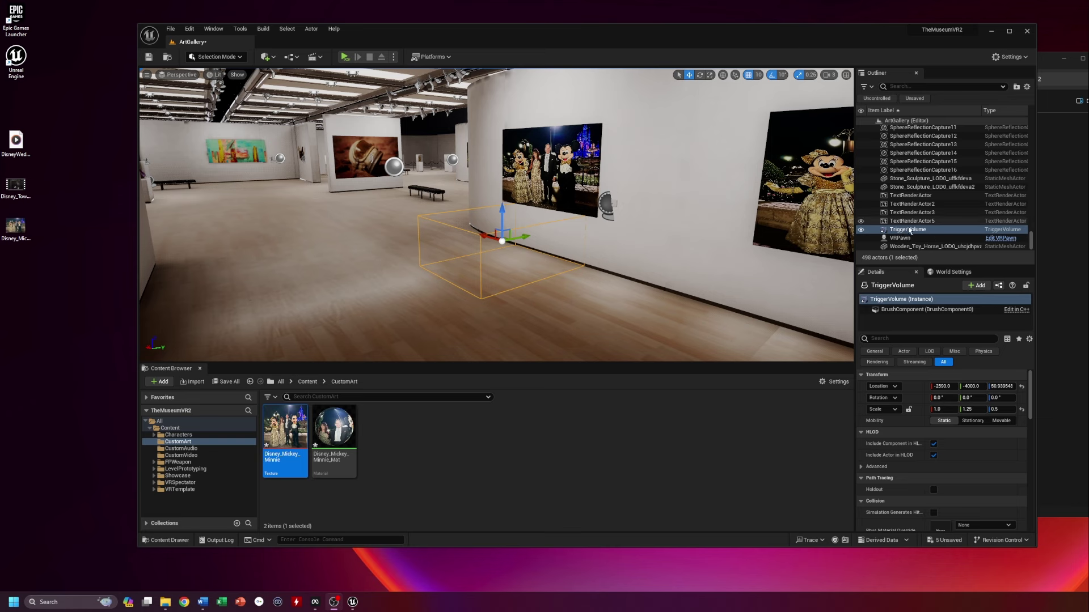
Rename the trigger volume as TriggerVolume_DisneyPhoto1
{"action": "right_click", "coordinate": [908, 230]}
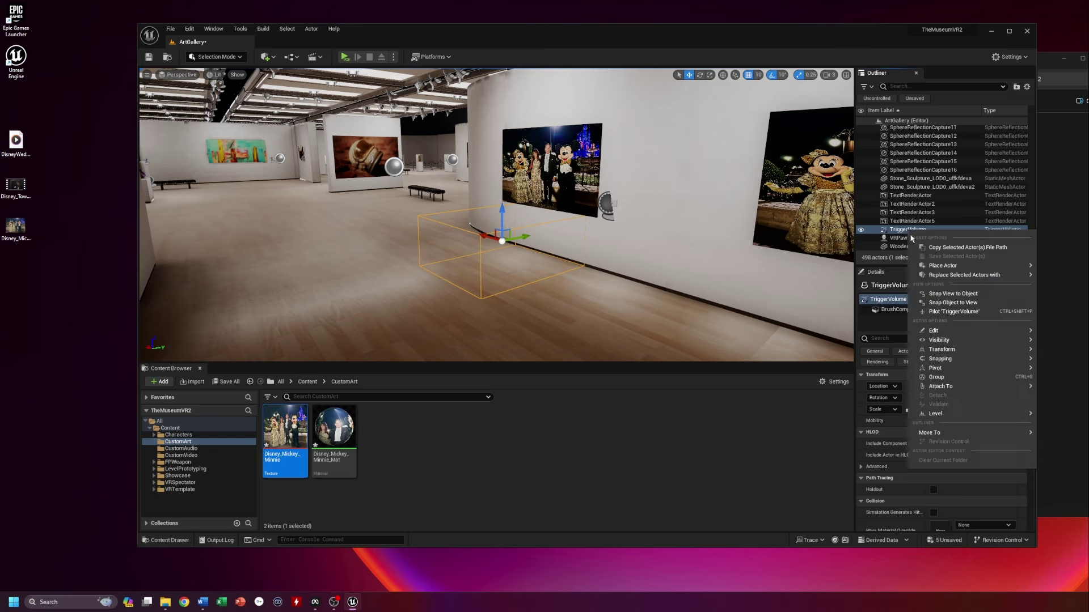
{"action": "mouse_move", "coordinate": [935, 330]}
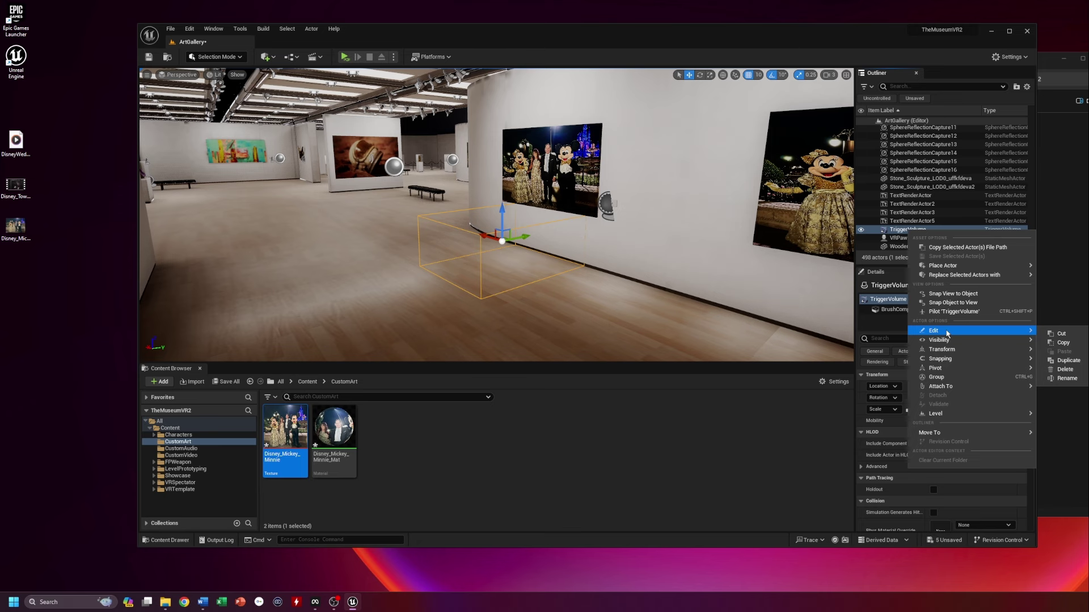
{"action": "left_click", "coordinate": [1066, 381]}
{"action": "left_click", "coordinate": [942, 231]}
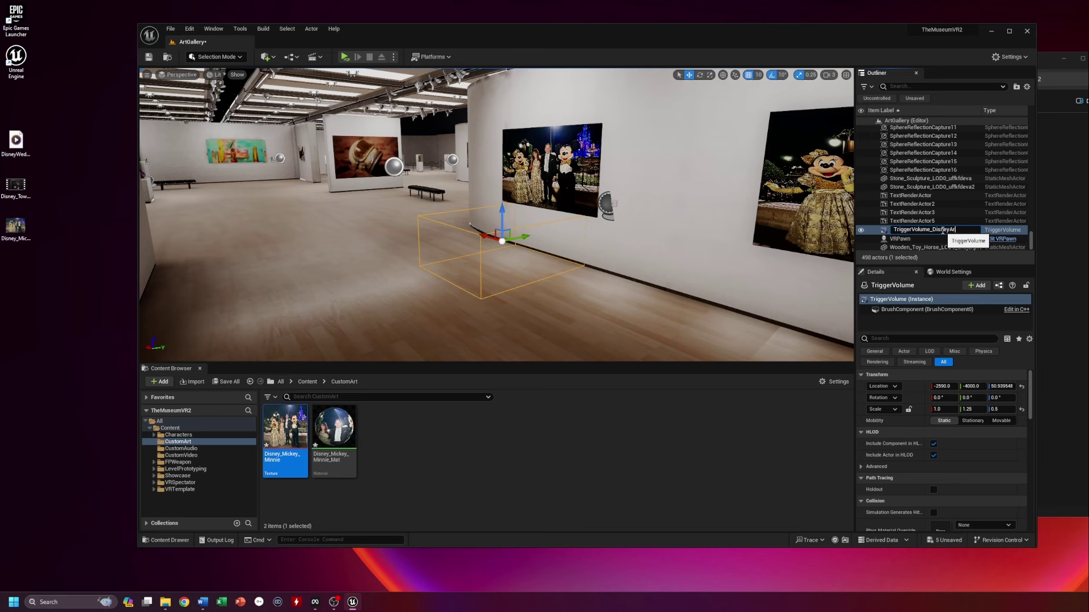
{"action": "type", "text": "_DisneyPhoto1"}
{"action": "left_click", "coordinate": [906, 198]}
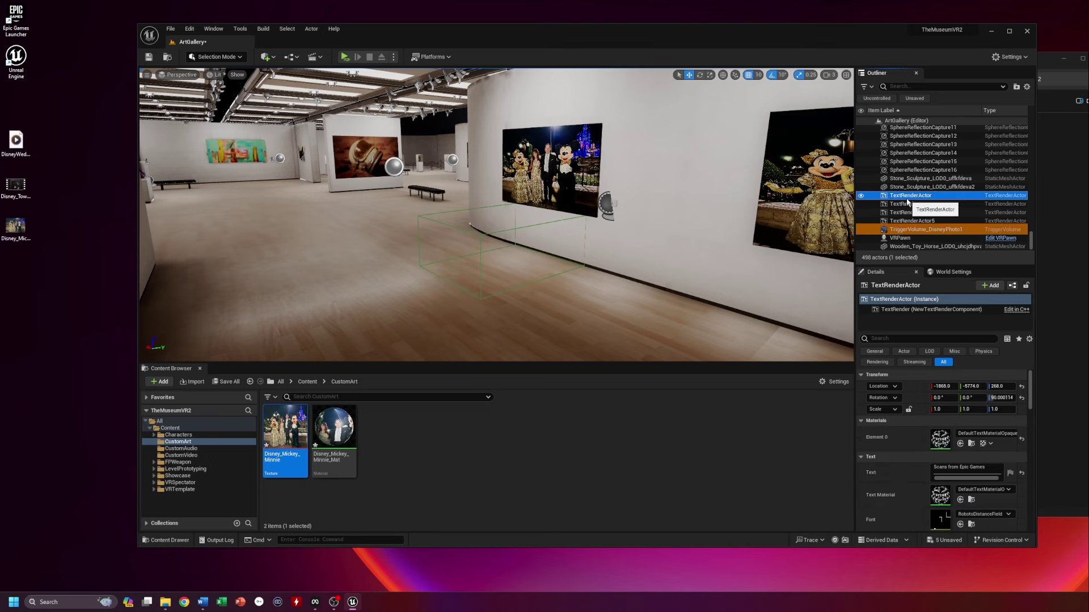
Duplicate TriggerVolume_DisneyPhoto1 and place the copy in front of the large astronaut painting, at X -1230 and Y -3770
{"action": "left_click", "coordinate": [914, 231]}
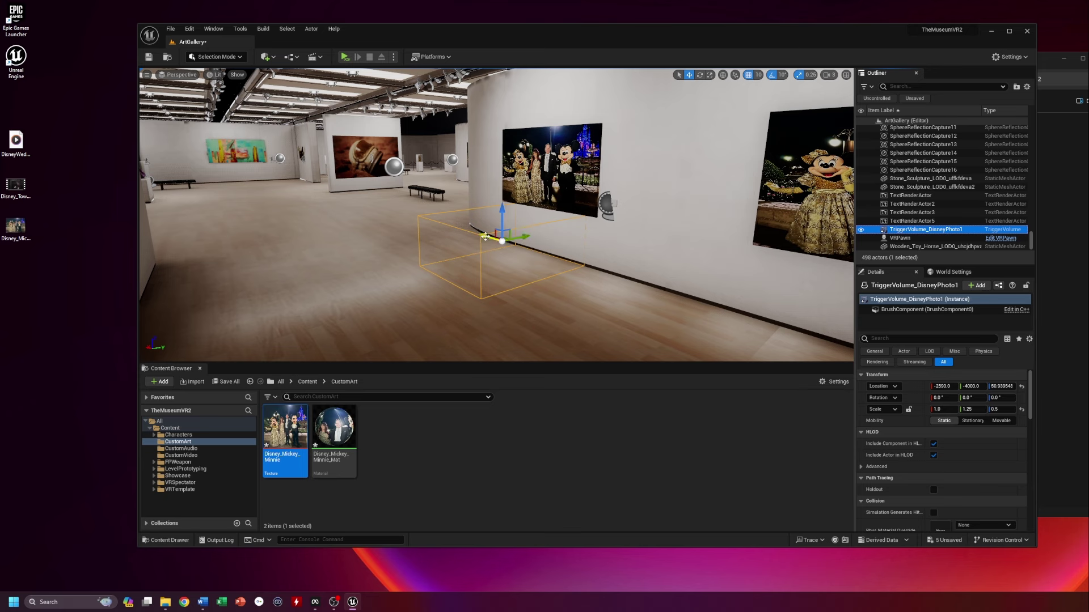
{"action": "left_click_drag", "start_coordinate": [501, 238], "coordinate": [341, 181], "text": "alt"}
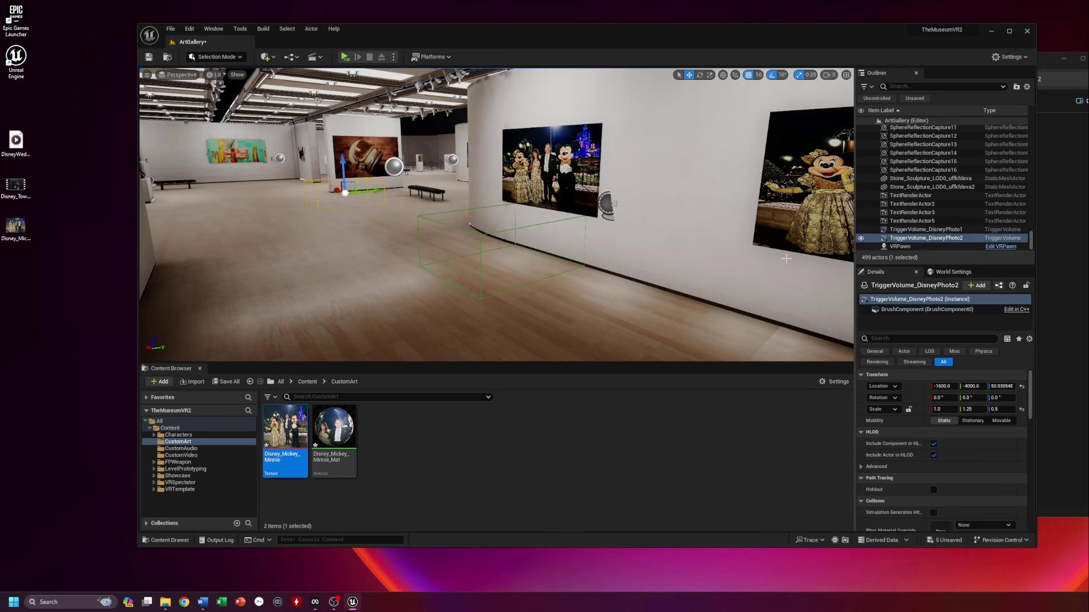
{"action": "mouse_move", "coordinate": [536, 269]}
{"action": "left_mouse_down"}
{"action": "mouse_move", "coordinate": [528, 262]}
{"action": "mouse_move", "coordinate": [514, 293]}
{"action": "left_mouse_up"}
{"action": "mouse_move", "coordinate": [480, 351]}
{"action": "left_mouse_down"}
{"action": "mouse_move", "coordinate": [461, 262]}
{"action": "mouse_move", "coordinate": [623, 262]}
{"action": "left_mouse_up"}
{"action": "mouse_move", "coordinate": [598, 336]}
{"action": "left_mouse_down"}
{"action": "mouse_move", "coordinate": [590, 306]}
{"action": "mouse_move", "coordinate": [601, 334]}
{"action": "left_mouse_up"}
{"action": "left_click_drag", "start_coordinate": [461, 318], "coordinate": [376, 324]}
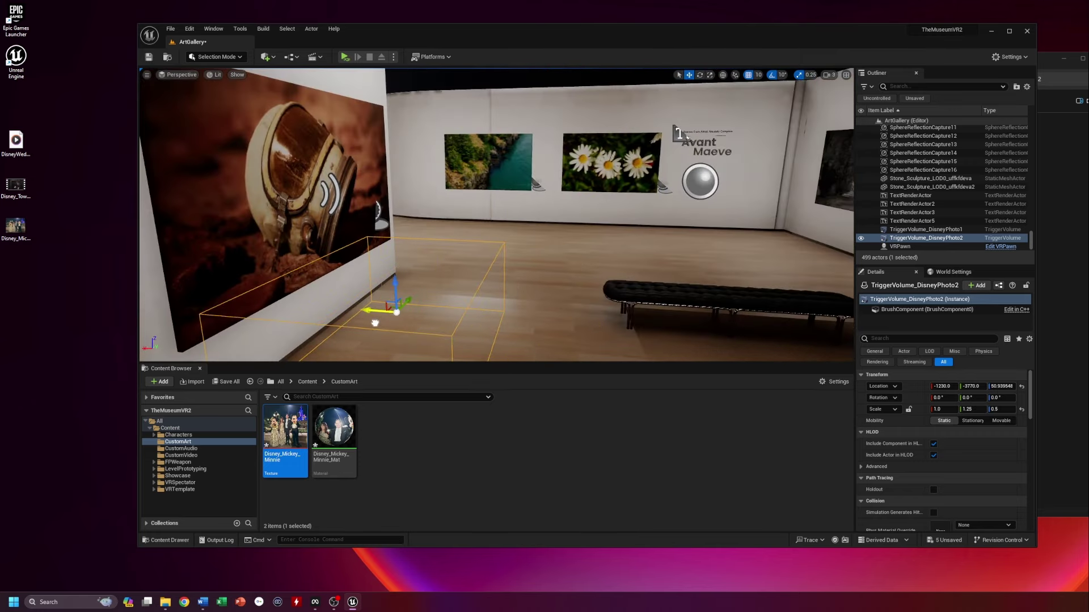
Rename the duplicated trigger volume by the astronaut painting as TriggerVolume_TowerofTerror
{"action": "left_click_drag", "start_coordinate": [562, 331], "coordinate": [527, 358]}
{"action": "left_click_drag", "start_coordinate": [528, 318], "coordinate": [578, 284]}
{"action": "left_click_drag", "start_coordinate": [735, 334], "coordinate": [590, 318]}
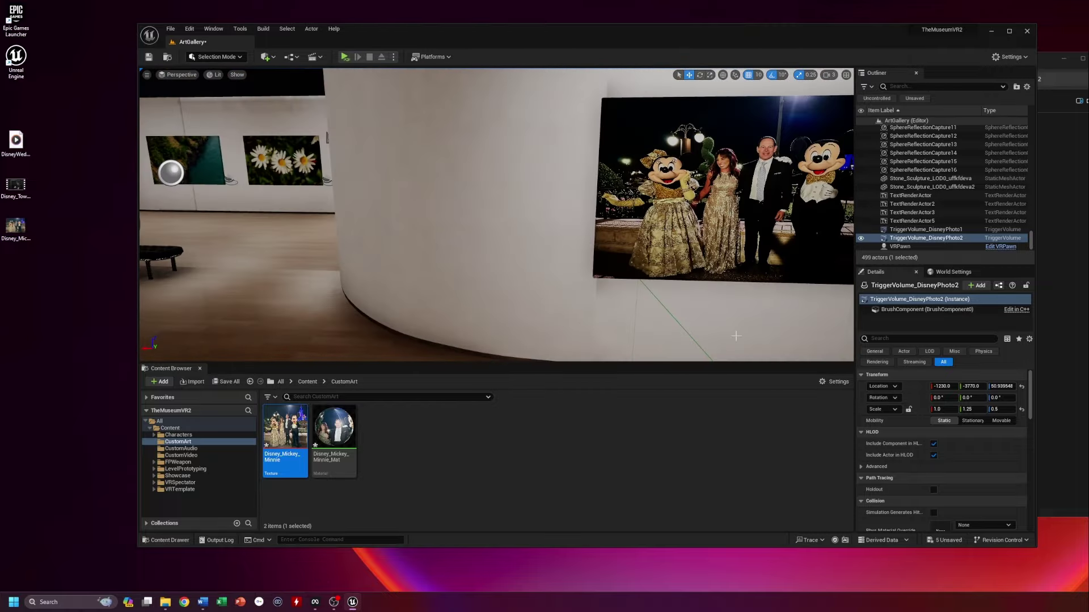
{"action": "right_click", "coordinate": [941, 240]}
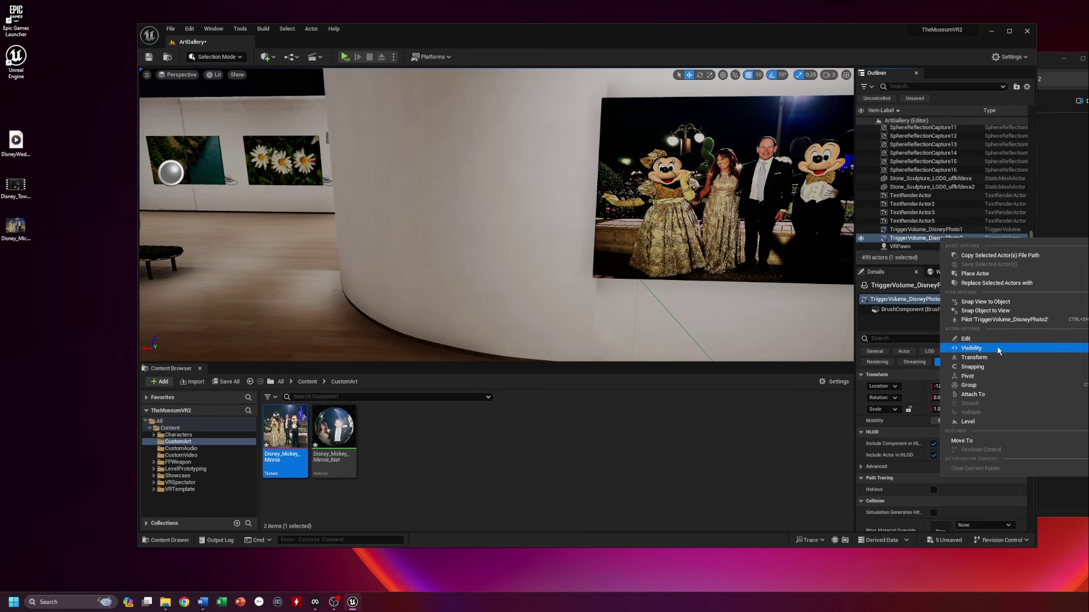
{"action": "key", "text": "F2"}
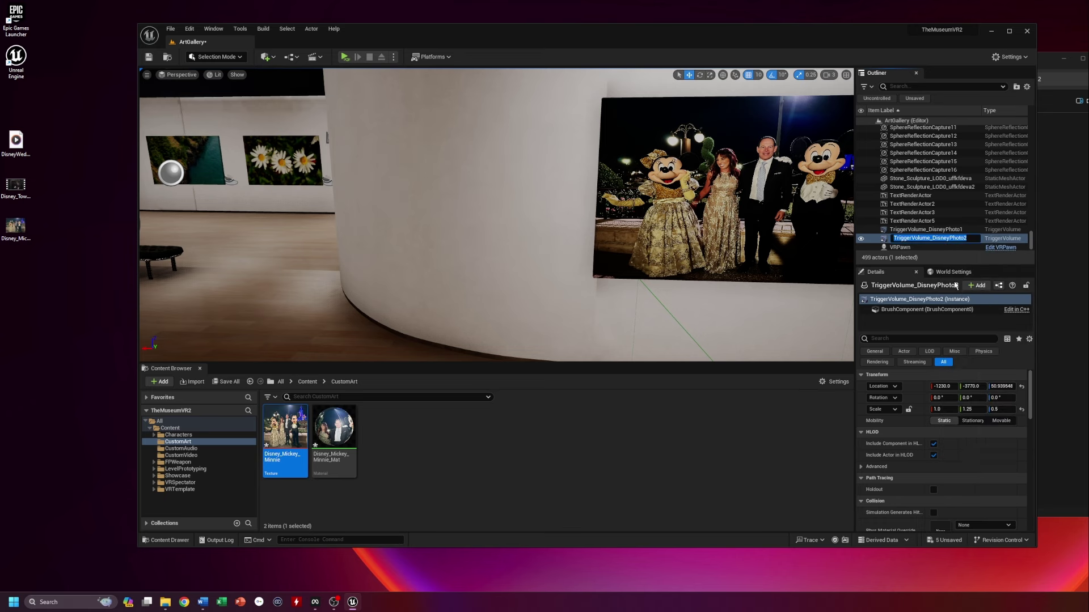
{"action": "left_click", "coordinate": [939, 238]}
{"action": "left_click_drag", "start_coordinate": [933, 238], "coordinate": [986, 241]}
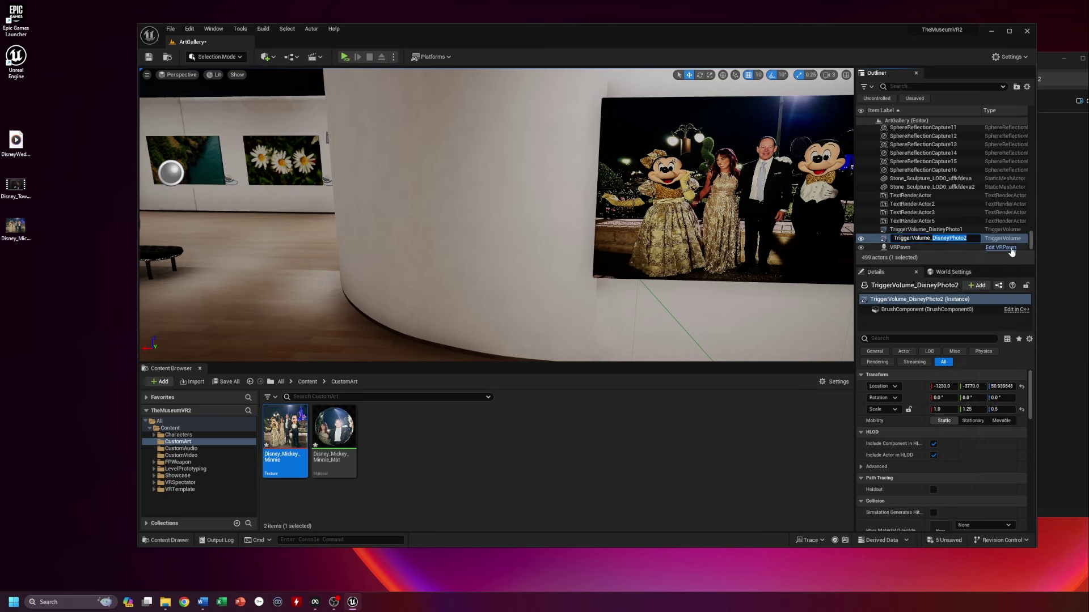
{"action": "type", "text": "TowerofTerror"}
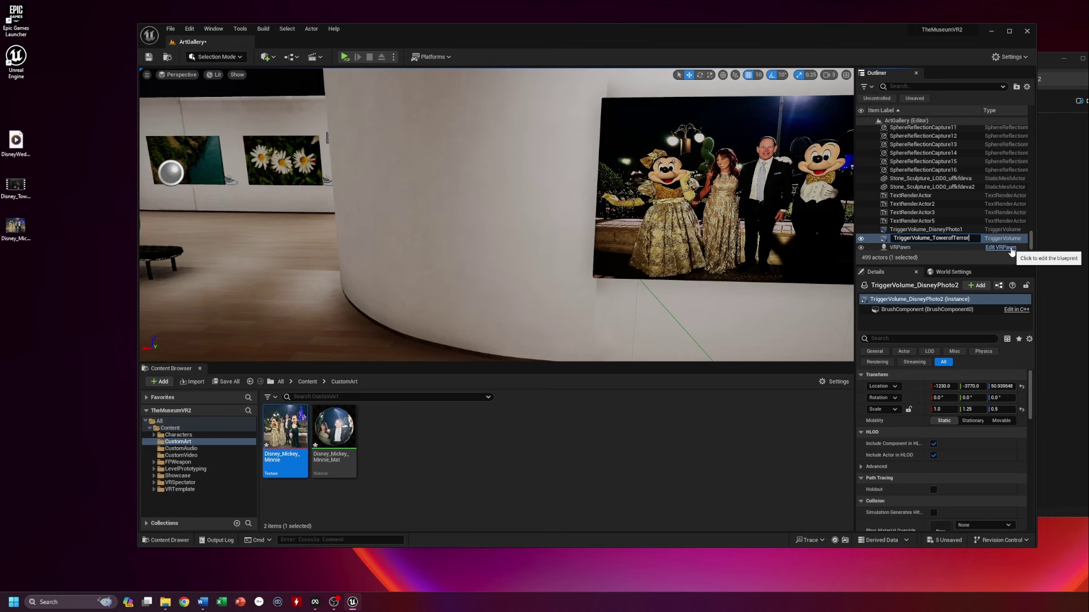
{"action": "key", "text": "Return"}
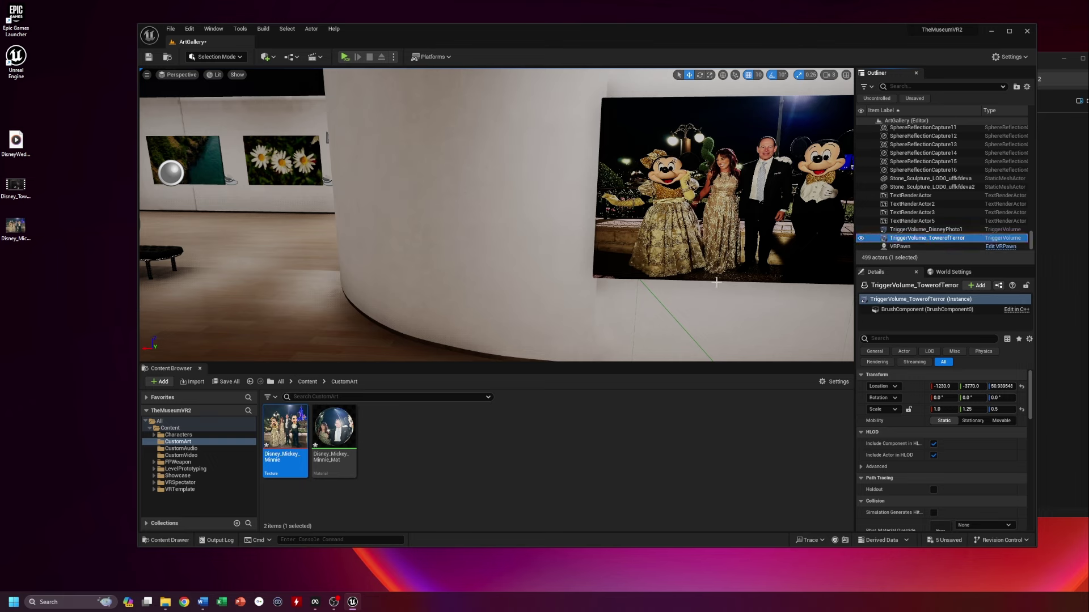
Open the Level Blueprint, arrange its window so the Outliner stays in view, and select TriggerVolume_DisneyPhoto1
{"action": "mouse_move", "coordinate": [591, 305]}
{"action": "left_mouse_down"}
{"action": "mouse_move", "coordinate": [544, 335]}
{"action": "mouse_move", "coordinate": [539, 352]}
{"action": "mouse_move", "coordinate": [591, 305]}
{"action": "left_mouse_up"}
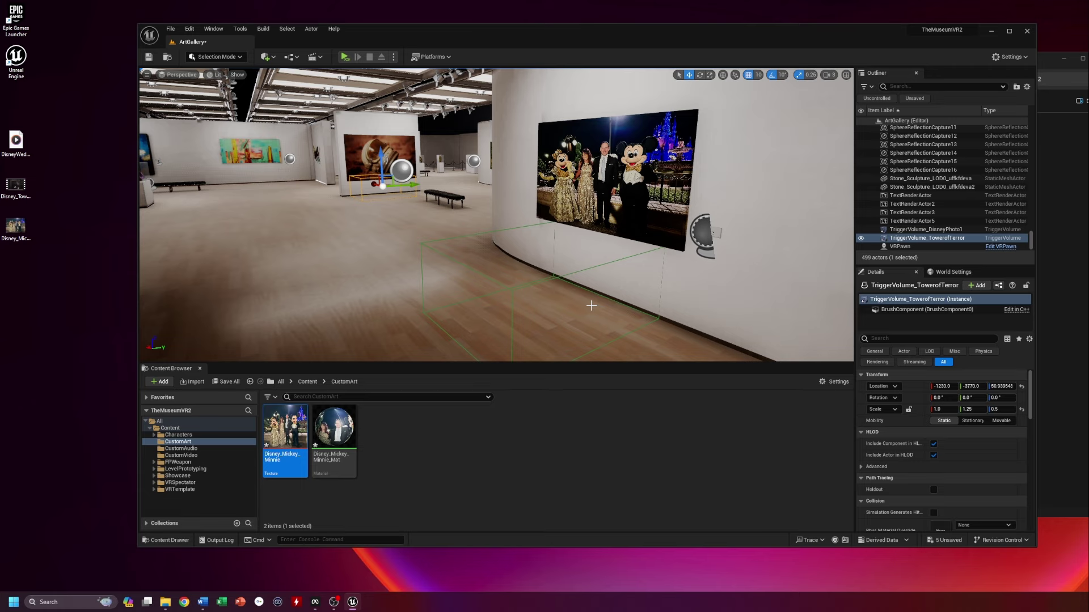
{"action": "left_click_drag", "start_coordinate": [567, 306], "coordinate": [533, 332]}
{"action": "left_click_drag", "start_coordinate": [588, 299], "coordinate": [599, 275]}
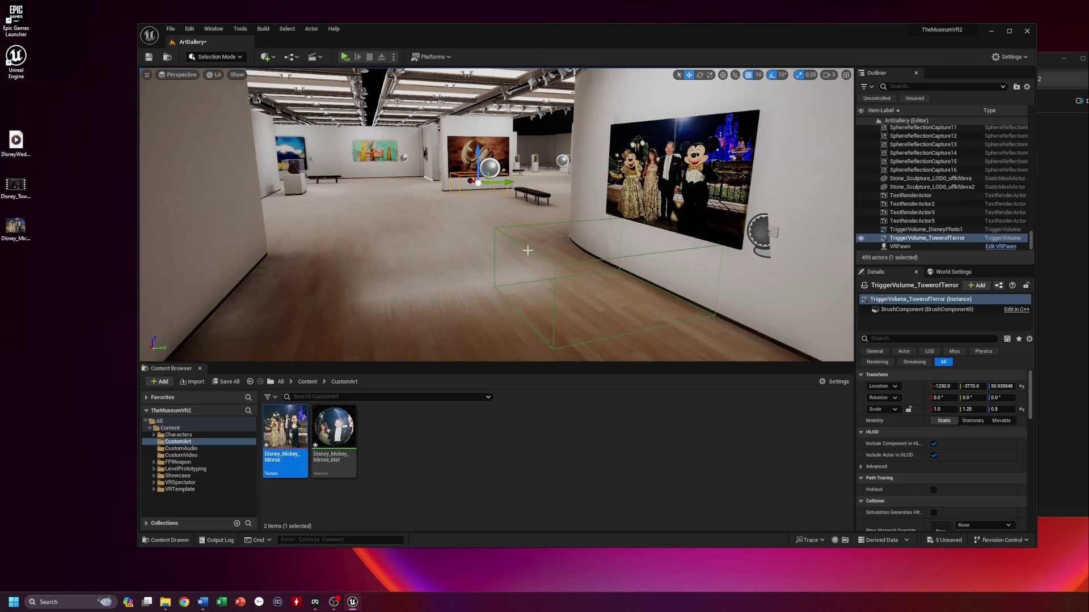
{"action": "left_click", "coordinate": [294, 57]}
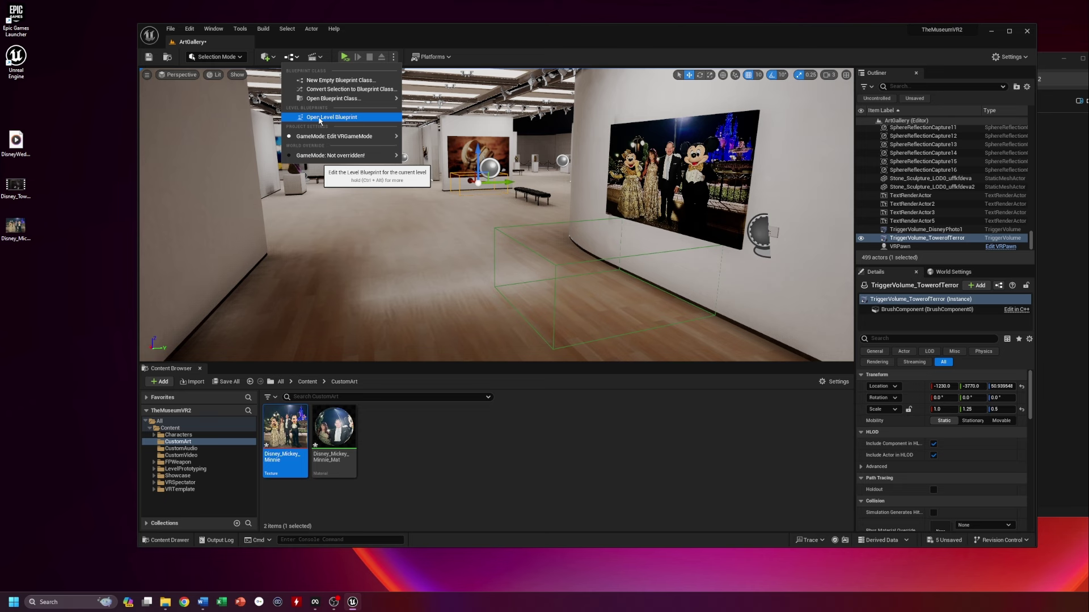
{"action": "left_click", "coordinate": [321, 118]}
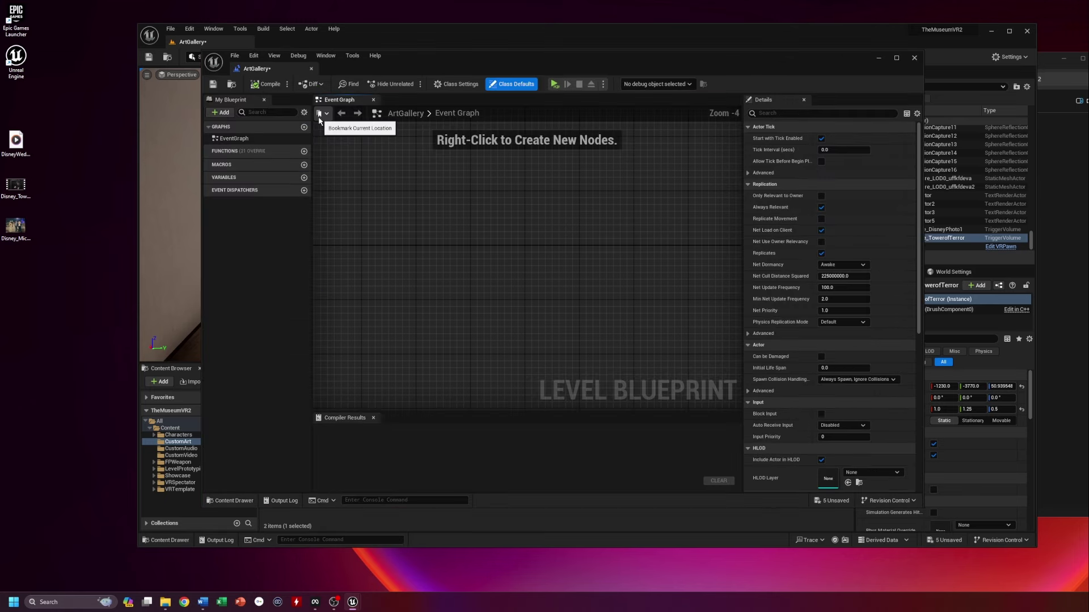
{"action": "left_click_drag", "start_coordinate": [611, 65], "coordinate": [475, 61]}
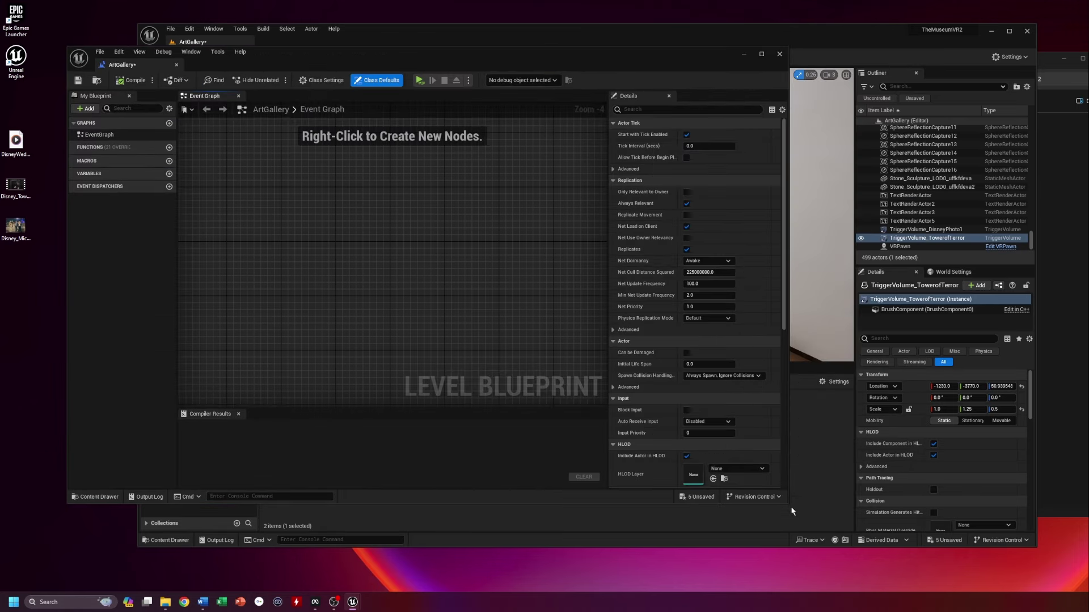
{"action": "left_click_drag", "start_coordinate": [788, 503], "coordinate": [724, 418]}
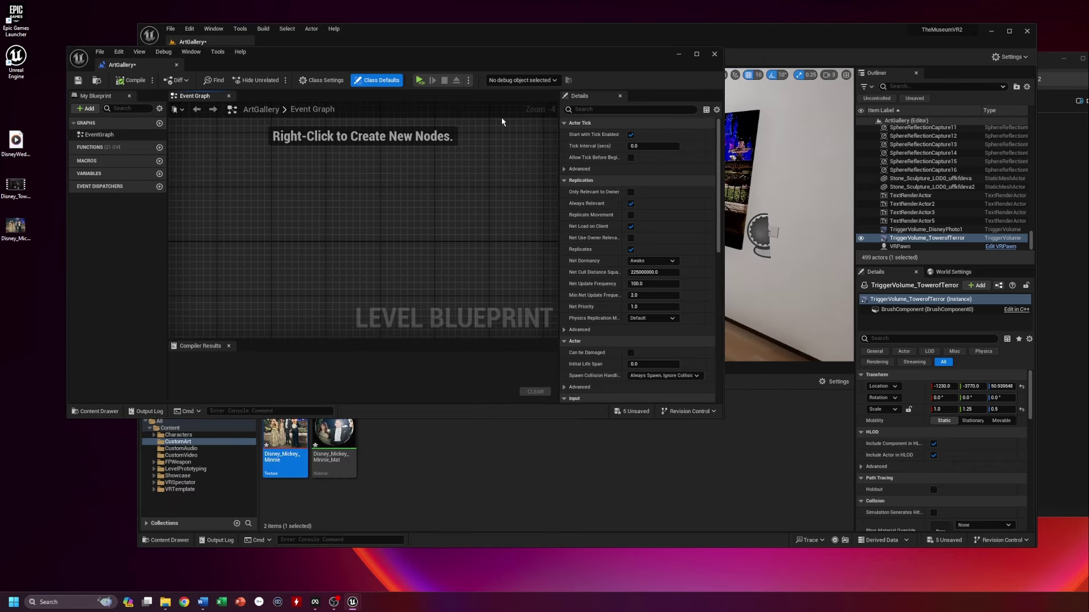
{"action": "left_click_drag", "start_coordinate": [481, 54], "coordinate": [594, 88]}
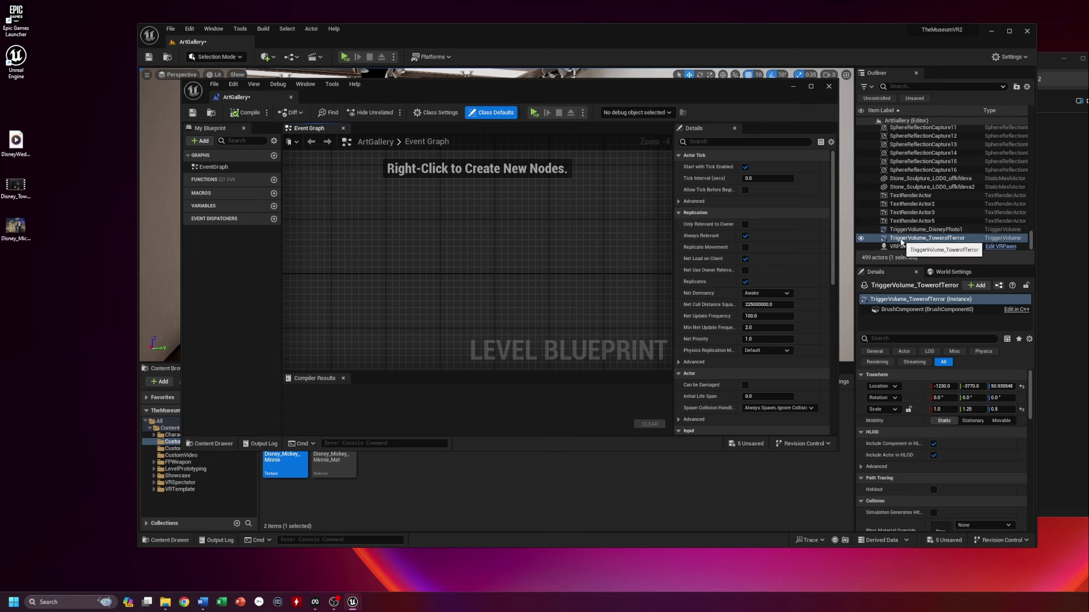
{"action": "left_click", "coordinate": [941, 230]}
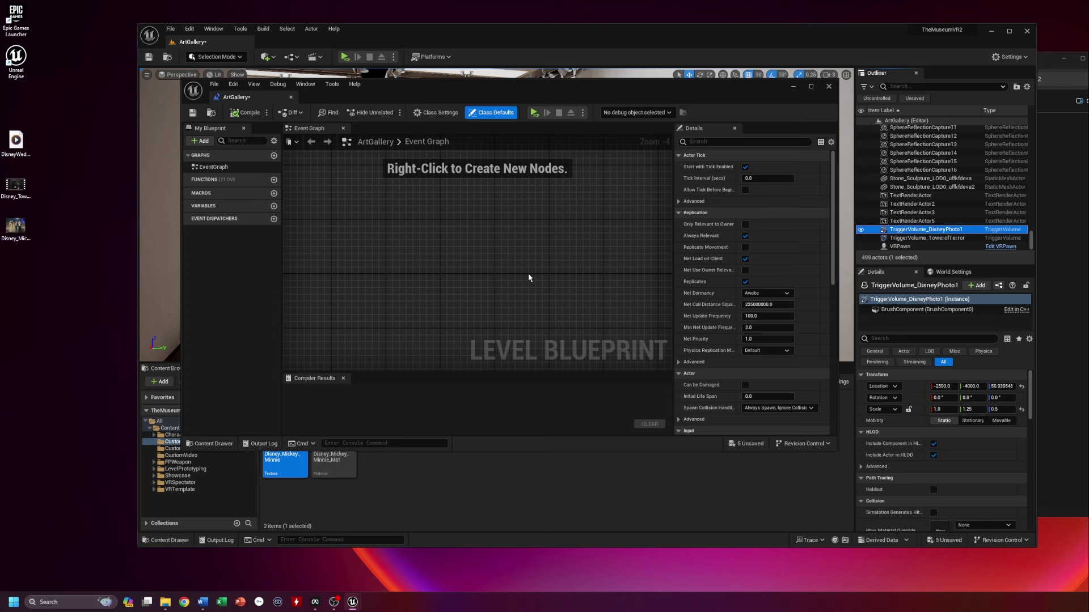
Add an On Actor Begin Overlap collision event for TriggerVolume_DisneyPhoto1 to the Level Blueprint's event graph
{"action": "left_click_drag", "start_coordinate": [549, 82], "coordinate": [546, 143]}
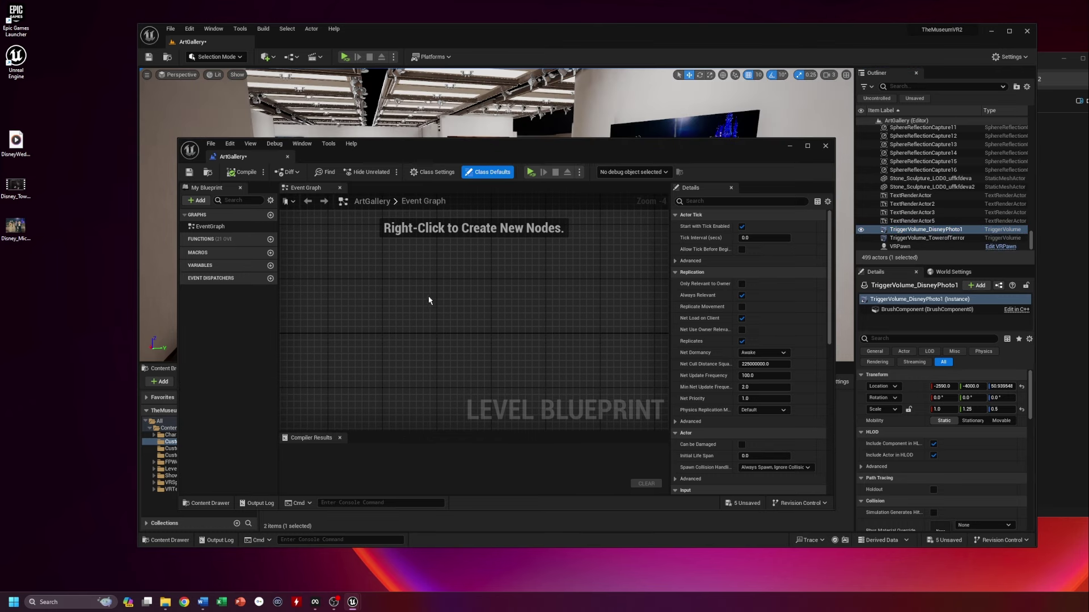
{"action": "right_click", "coordinate": [423, 280]}
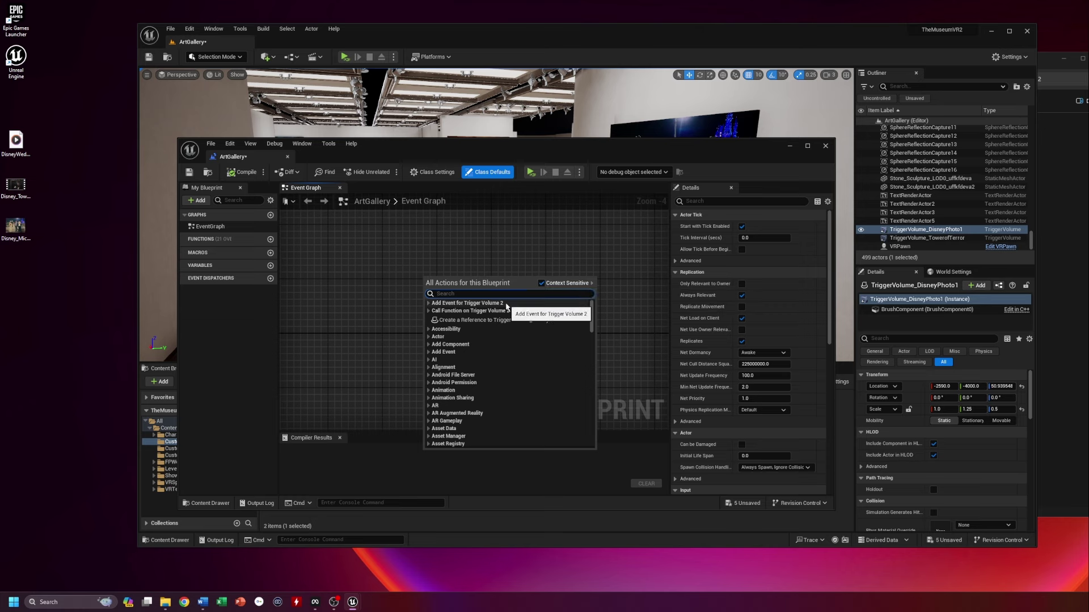
{"action": "left_click", "coordinate": [429, 305]}
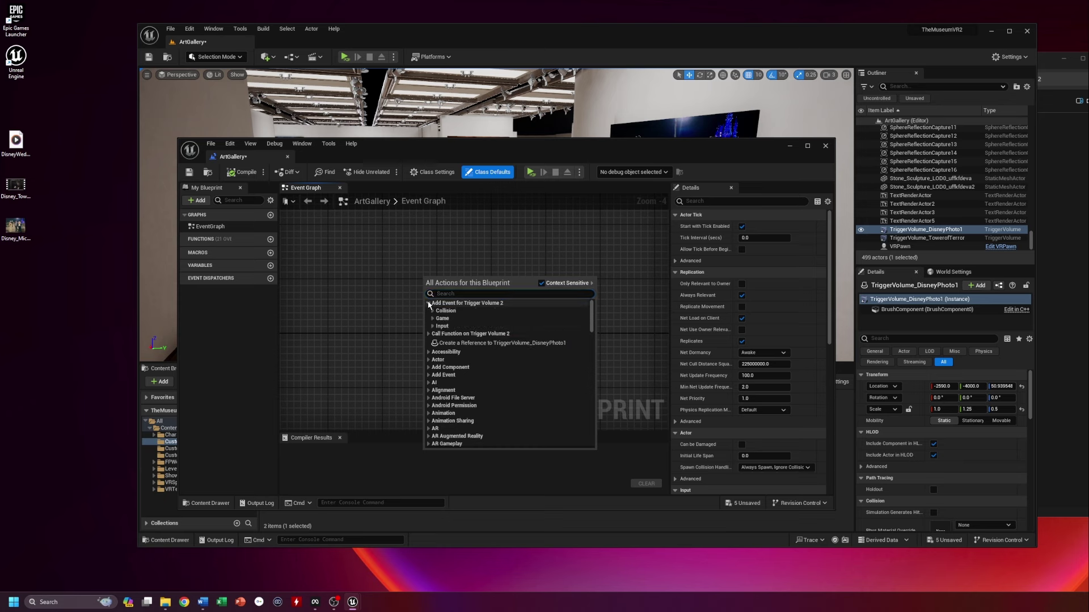
{"action": "left_click", "coordinate": [441, 311]}
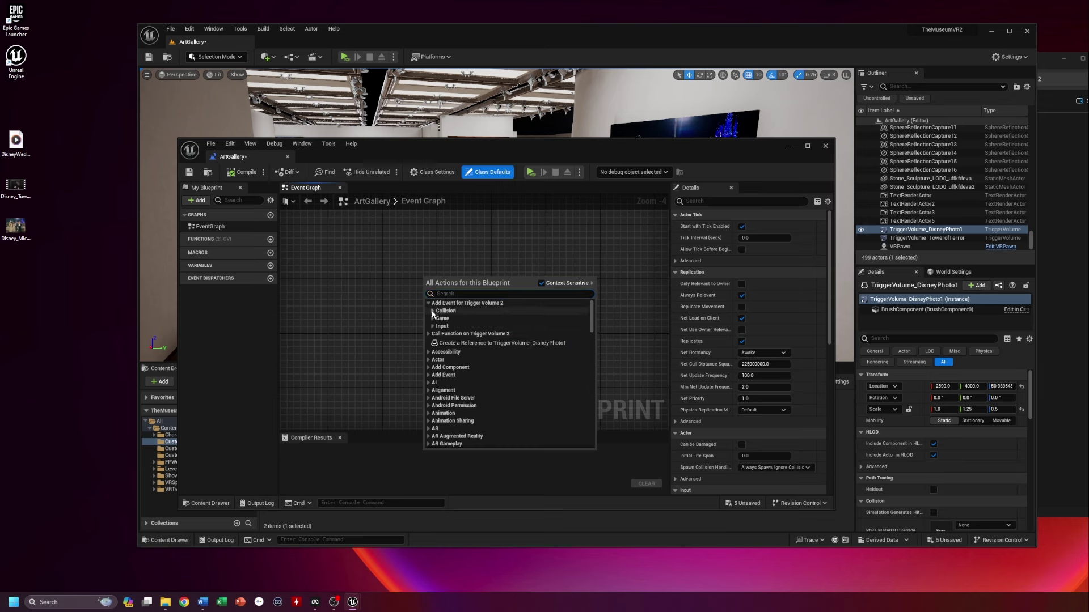
{"action": "double_click", "coordinate": [440, 312]}
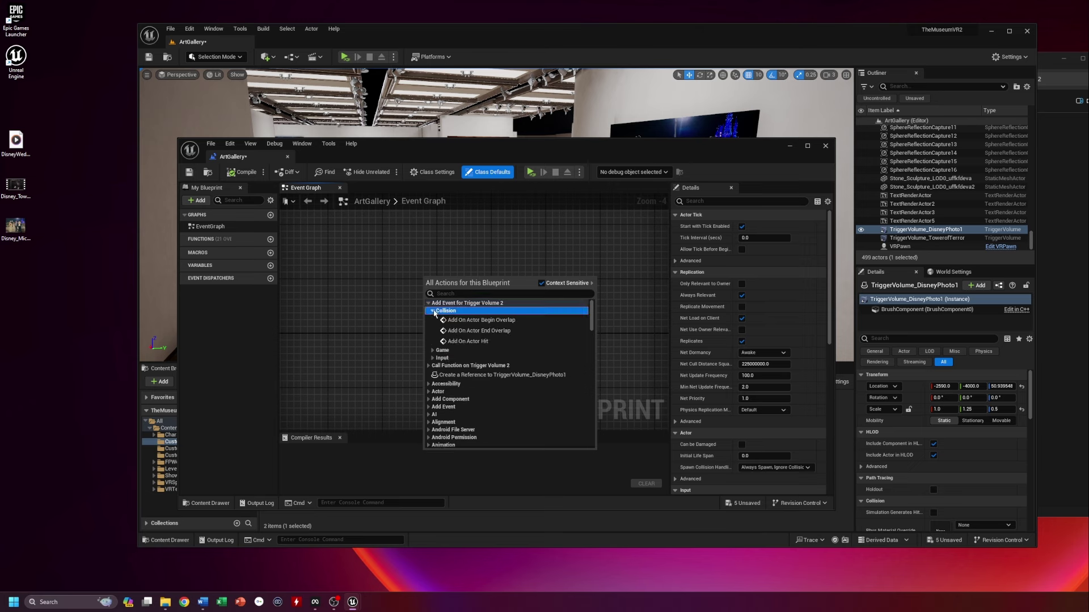
{"action": "left_click", "coordinate": [508, 321]}
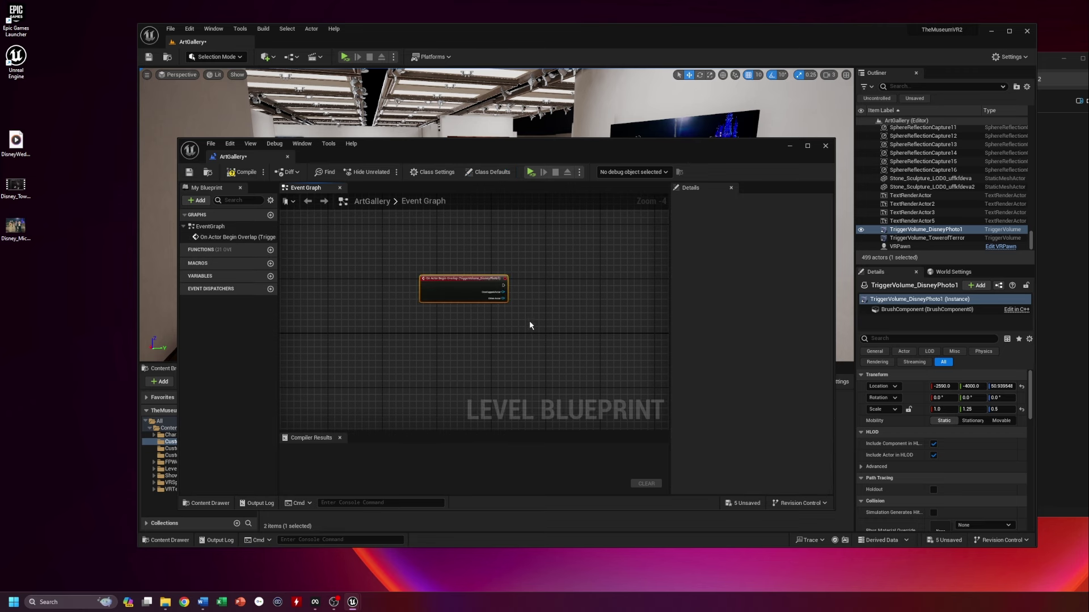
{"action": "scroll", "coordinate": [529, 321], "scroll_direction": "up", "scroll_amount": 4}
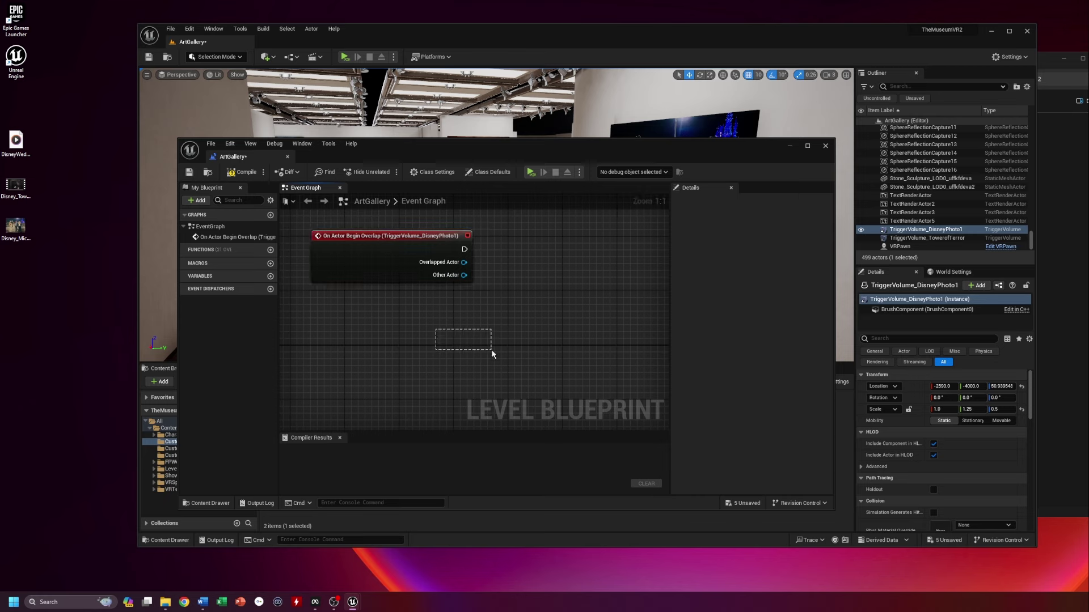
{"action": "right_click_drag", "start_coordinate": [455, 310], "coordinate": [486, 366]}
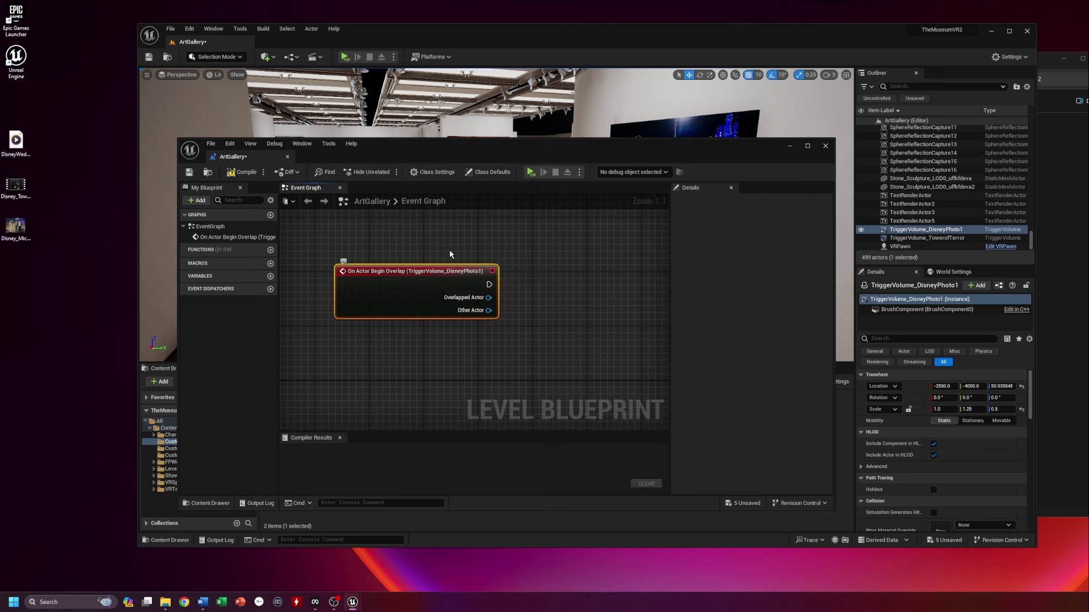
Lower and widen the Level Blueprint window so the Disney photo and its trigger volume stay in view above it
{"action": "left_click_drag", "start_coordinate": [552, 138], "coordinate": [553, 221]}
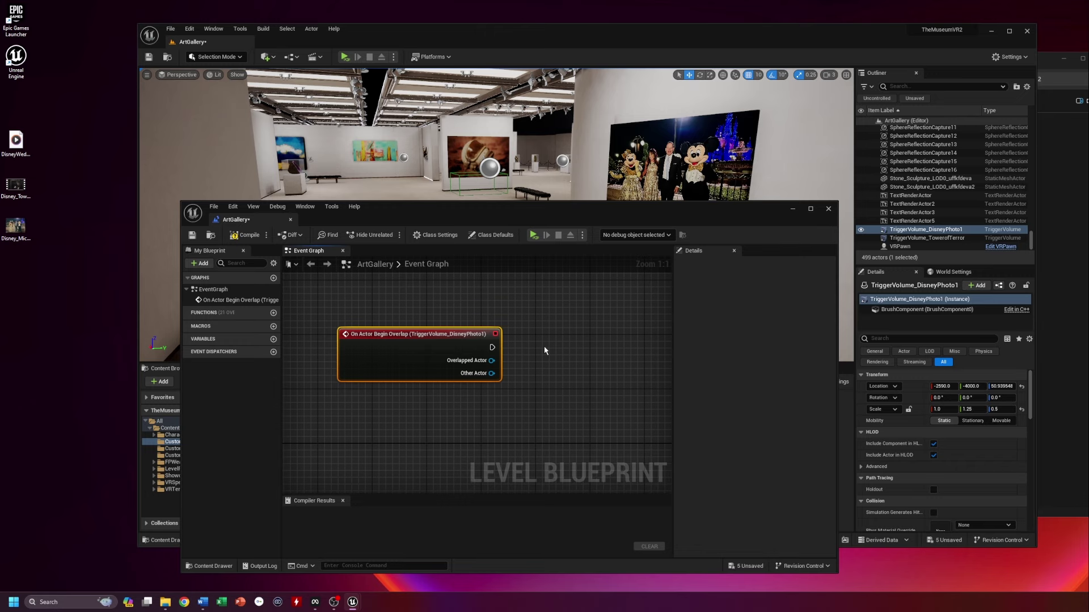
{"action": "mouse_move", "coordinate": [519, 212]}
{"action": "left_mouse_down"}
{"action": "mouse_move", "coordinate": [545, 230]}
{"action": "mouse_move", "coordinate": [526, 226]}
{"action": "left_mouse_up"}
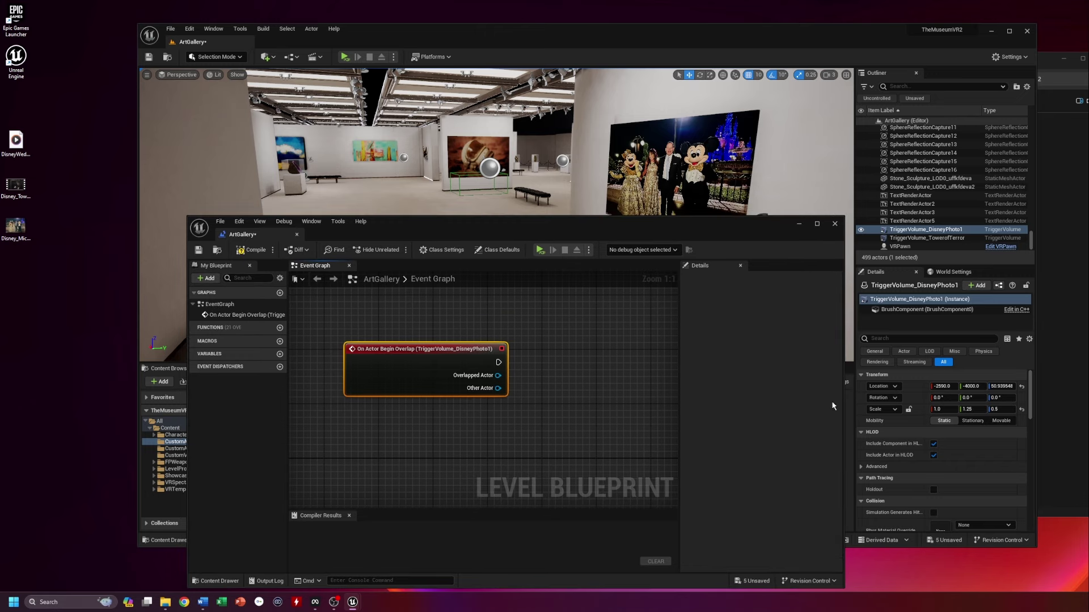
{"action": "left_click_drag", "start_coordinate": [843, 400], "coordinate": [911, 401]}
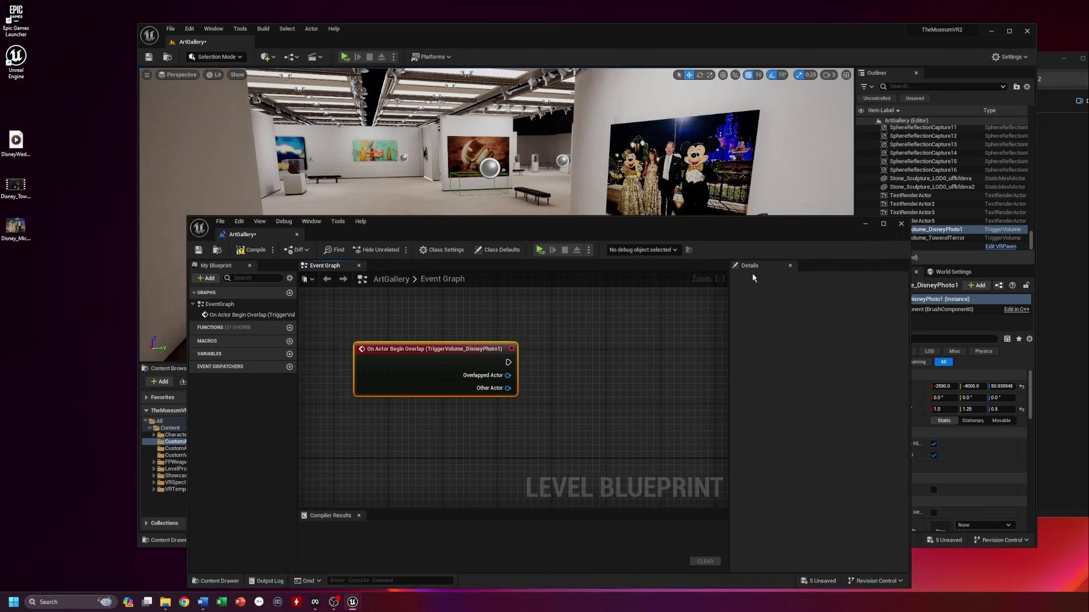
{"action": "left_click_drag", "start_coordinate": [712, 231], "coordinate": [702, 221]}
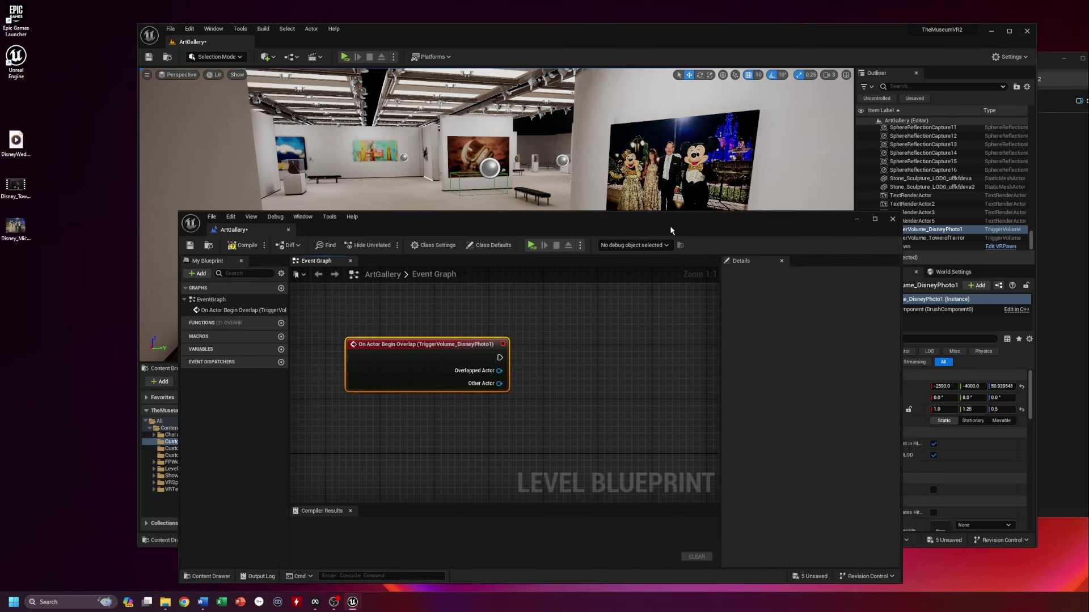
{"action": "left_click_drag", "start_coordinate": [671, 231], "coordinate": [680, 285]}
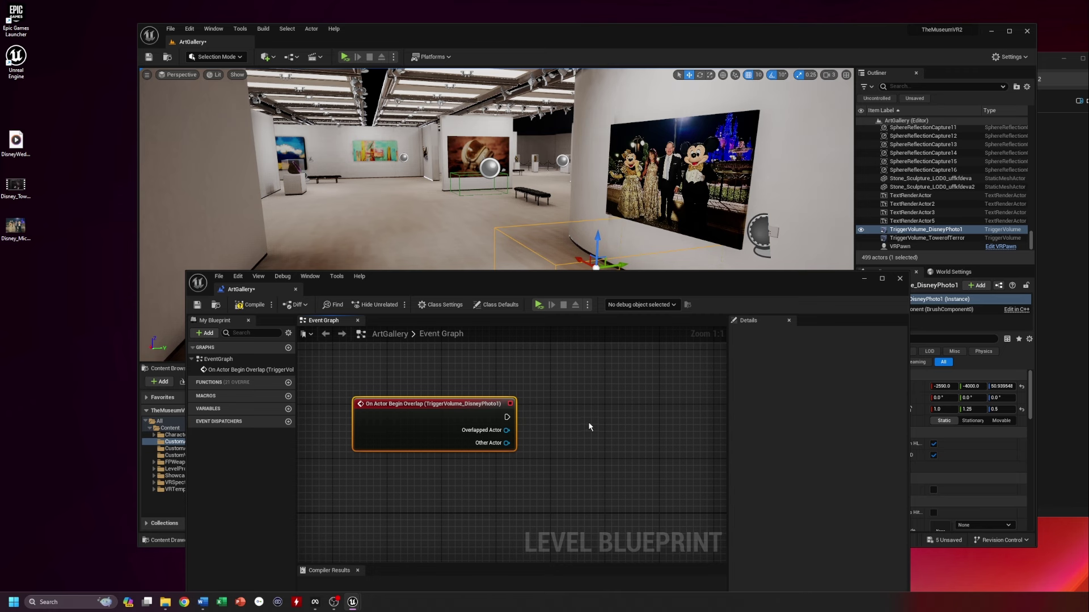
Add a Spawn Sound 2D node beside the On Actor Begin Overlap event
{"action": "right_click", "coordinate": [574, 392]}
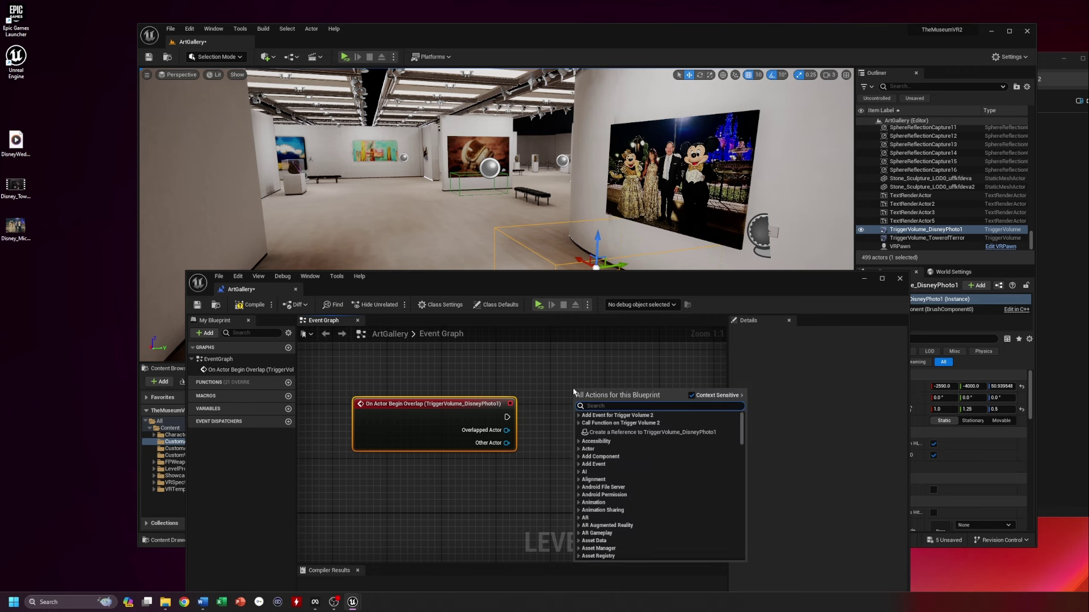
{"action": "type", "text": "spawn"}
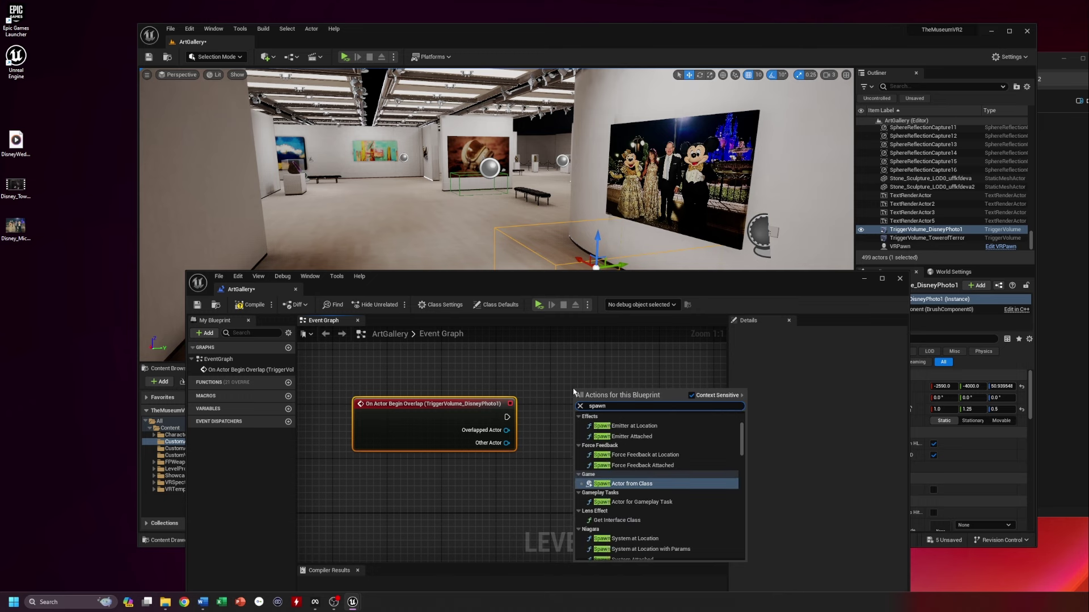
{"action": "type", "text": " sound"}
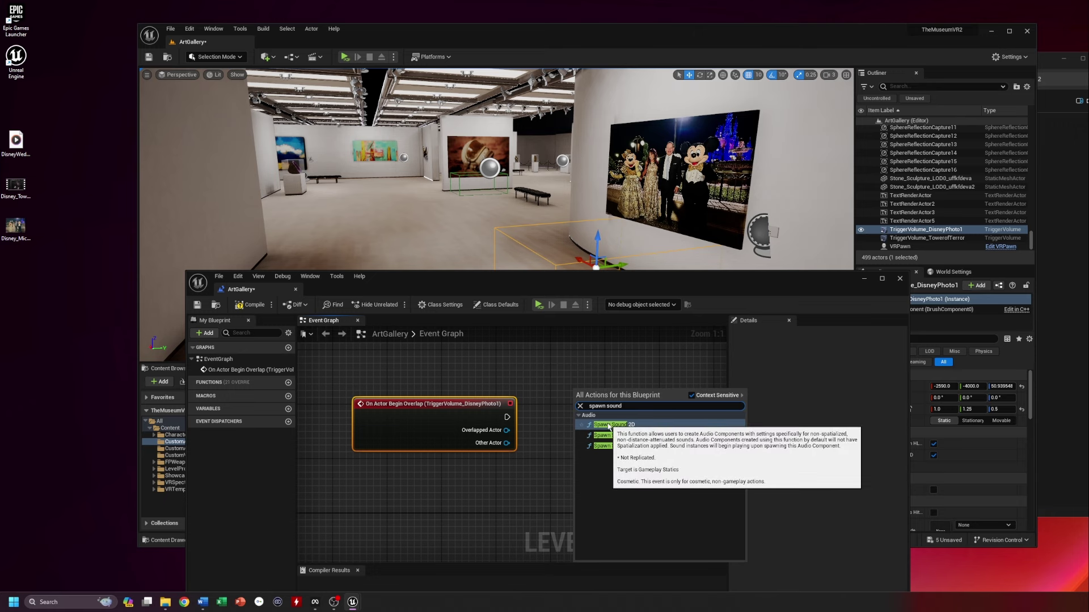
{"action": "left_click", "coordinate": [609, 427]}
{"action": "left_click_drag", "start_coordinate": [639, 402], "coordinate": [602, 402]}
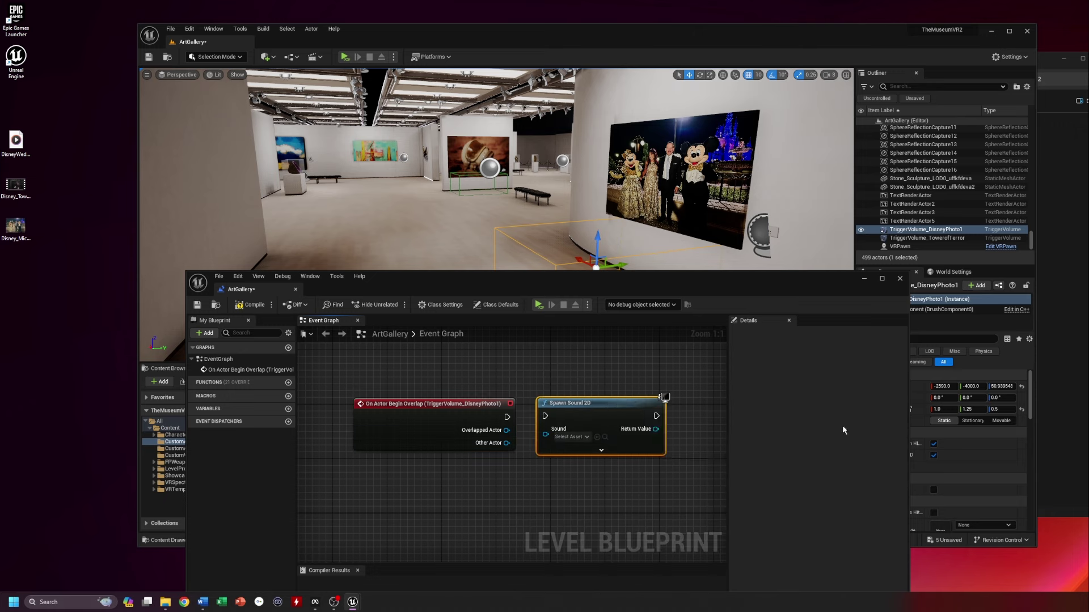
Connect the overlap event's execution output to the Spawn Sound 2D node and space the two nodes slightly apart
{"action": "left_click_drag", "start_coordinate": [909, 469], "coordinate": [1086, 468]}
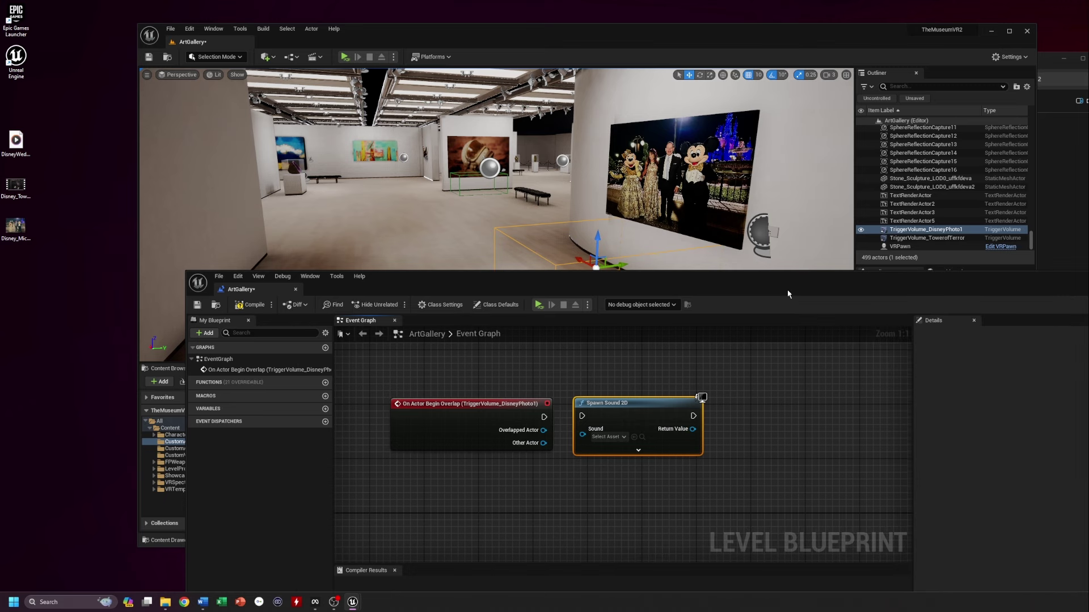
{"action": "left_click_drag", "start_coordinate": [652, 402], "coordinate": [666, 402]}
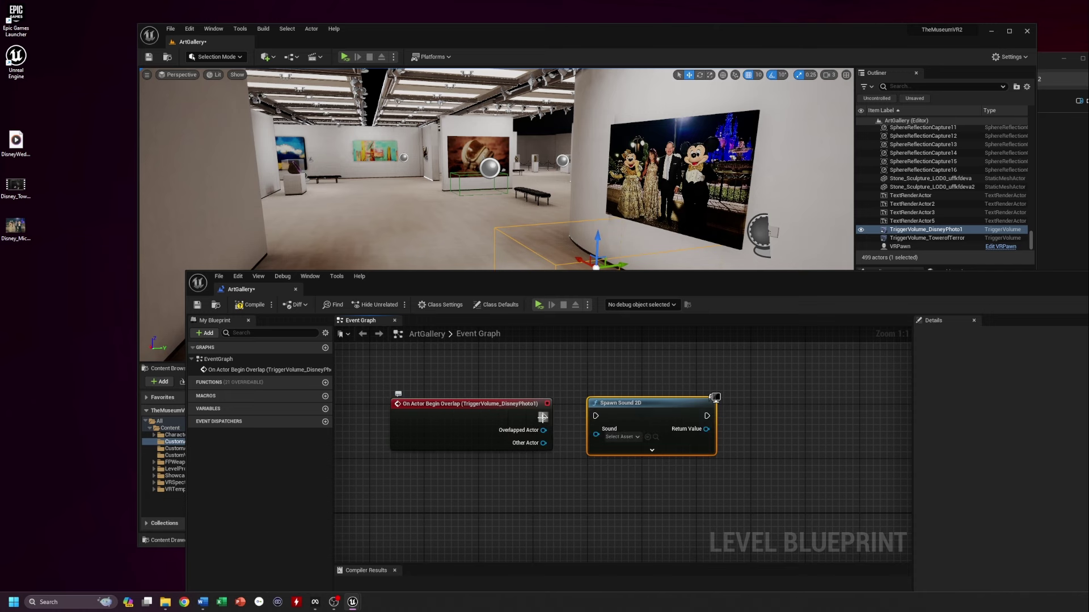
{"action": "left_click_drag", "start_coordinate": [544, 417], "coordinate": [597, 421]}
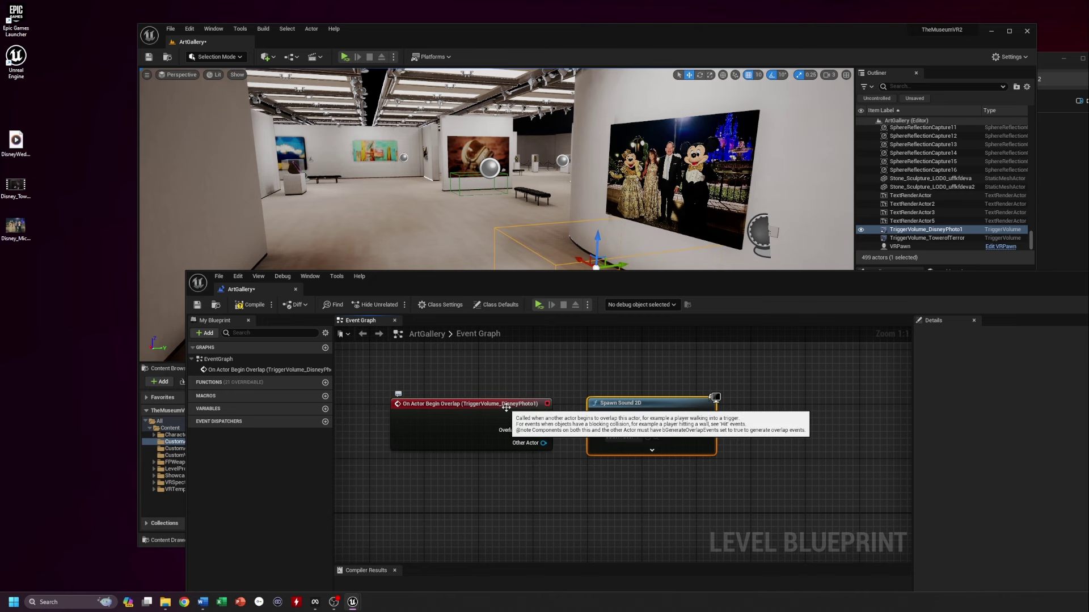
{"action": "left_click_drag", "start_coordinate": [506, 407], "coordinate": [499, 407]}
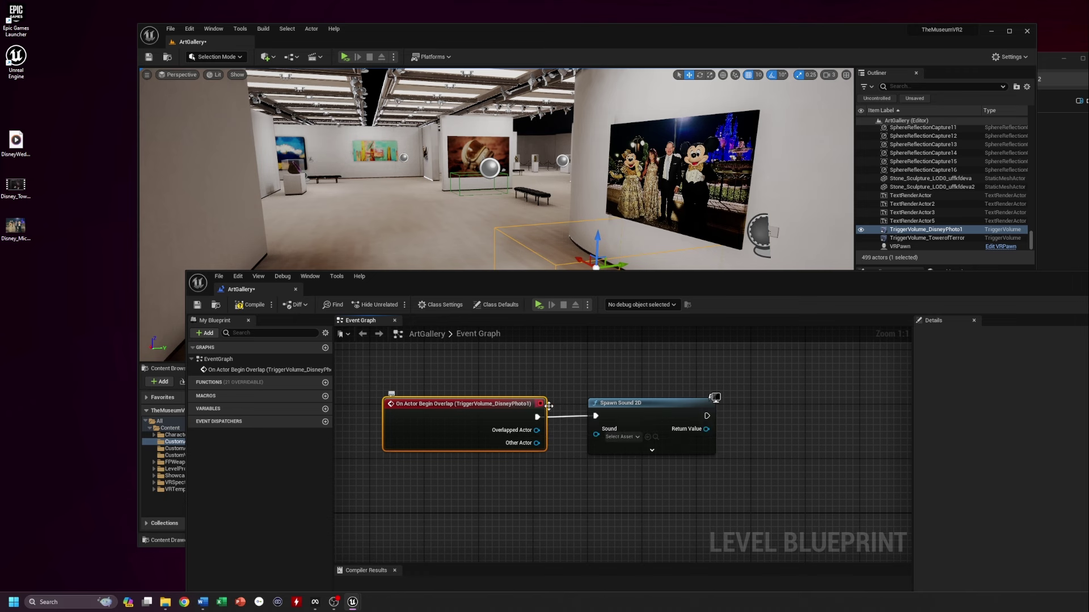
Assign the DisneyWedding sound wave as the sound of the Spawn Sound 2D node
{"action": "left_click", "coordinate": [627, 438]}
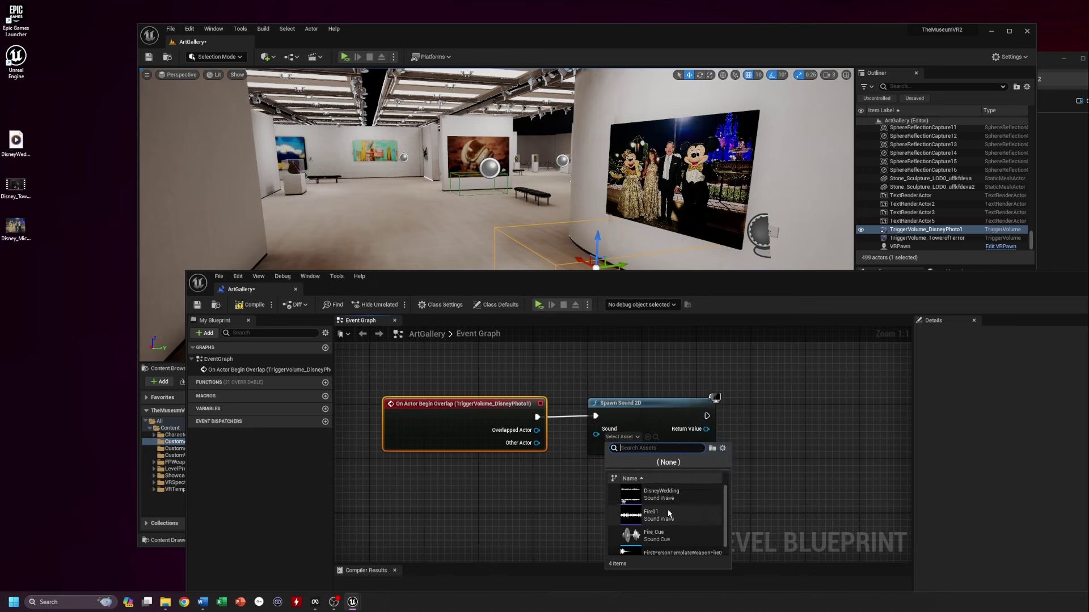
{"action": "scroll", "coordinate": [677, 523], "scroll_direction": "down", "scroll_amount": 1}
{"action": "scroll", "coordinate": [676, 525], "scroll_direction": "up", "scroll_amount": 1}
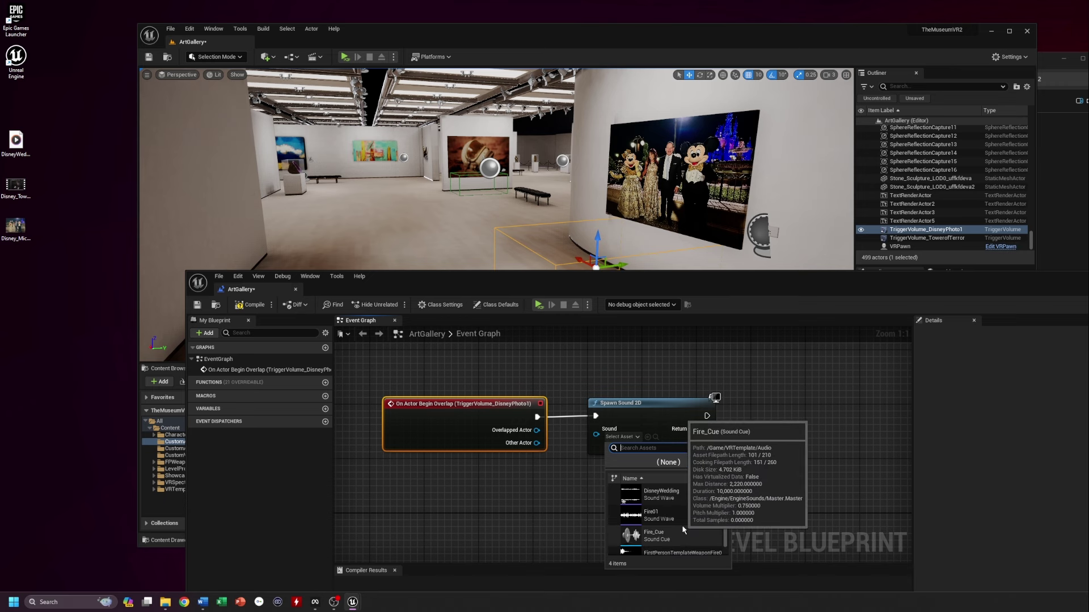
{"action": "mouse_move", "coordinate": [669, 533]}
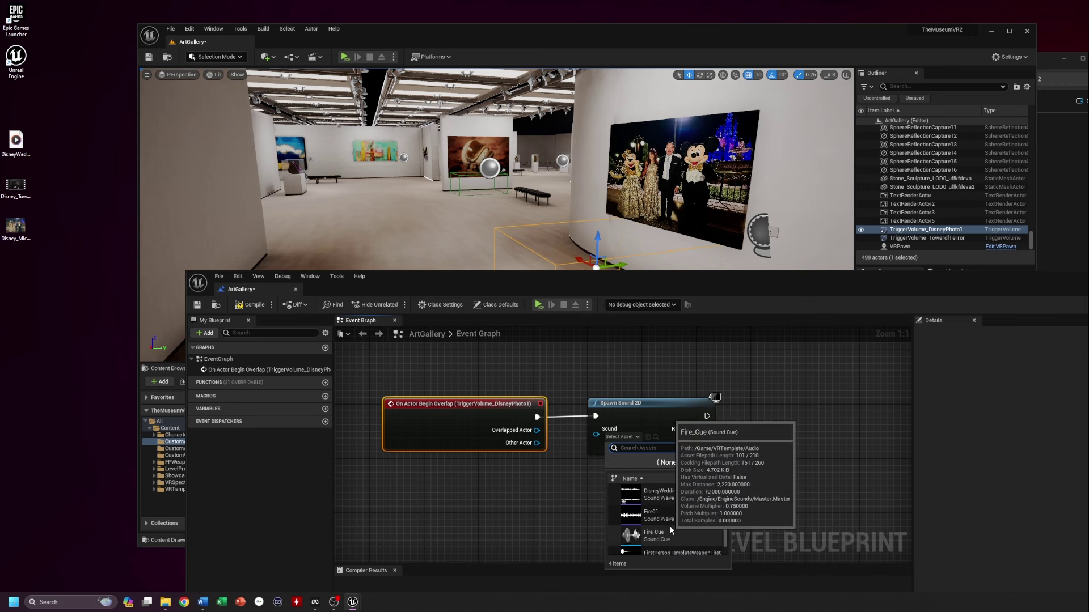
{"action": "mouse_move", "coordinate": [670, 502]}
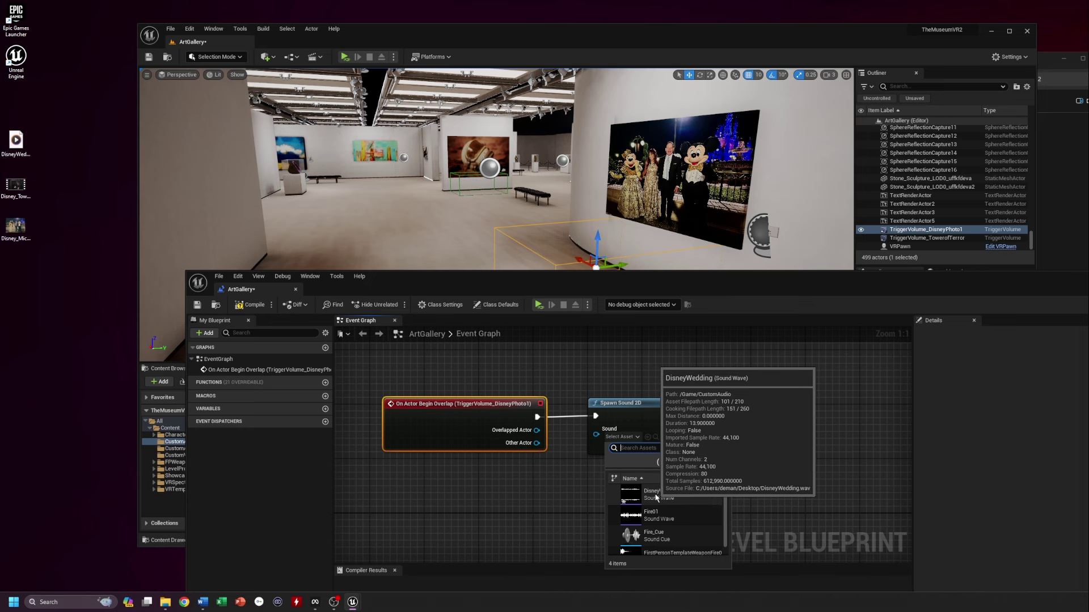
{"action": "left_click", "coordinate": [657, 498]}
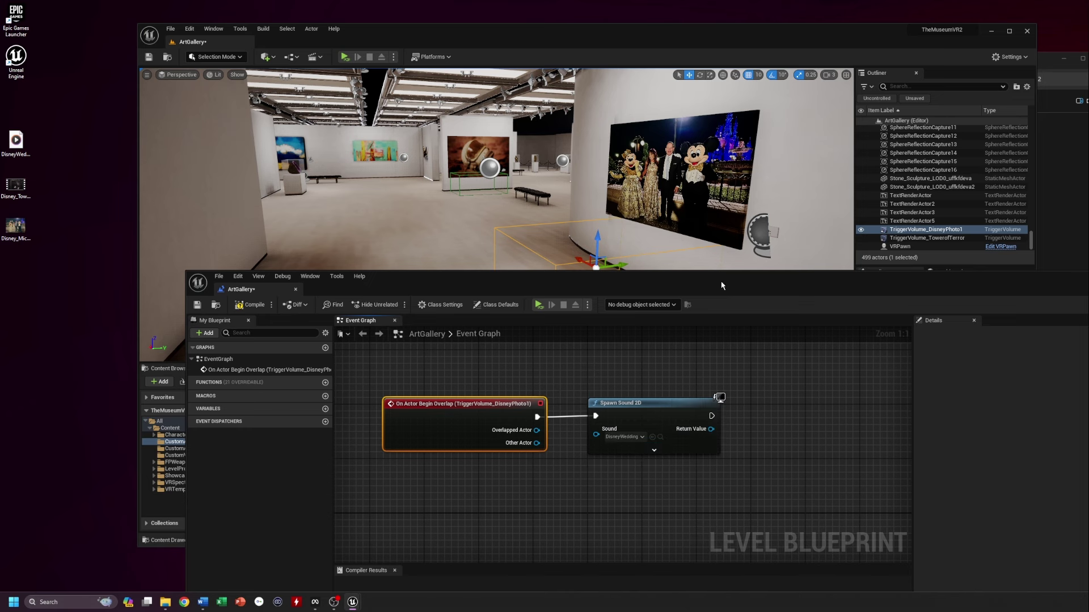
Expand the advanced settings of the Spawn Sound 2D node and turn off Auto Destroy
{"action": "left_click_drag", "start_coordinate": [712, 240], "coordinate": [694, 177]}
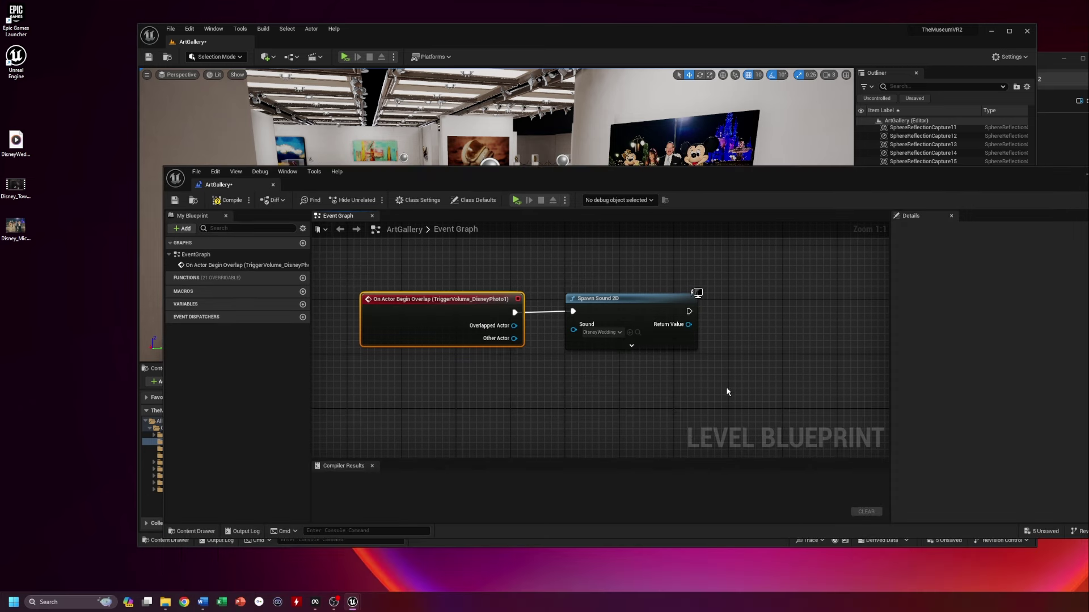
{"action": "left_click", "coordinate": [632, 347]}
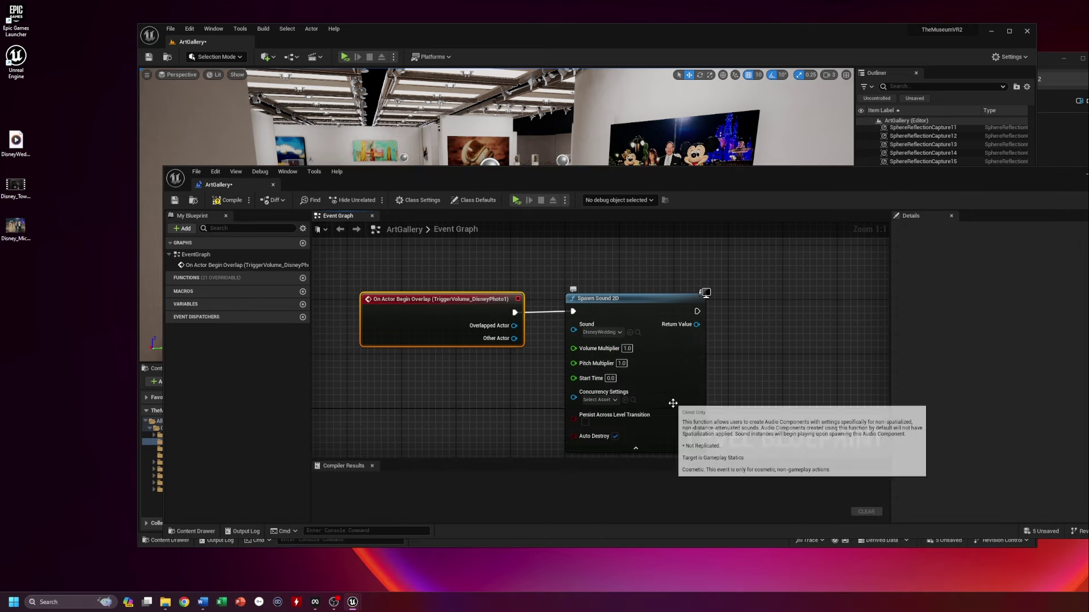
{"action": "left_click", "coordinate": [615, 436]}
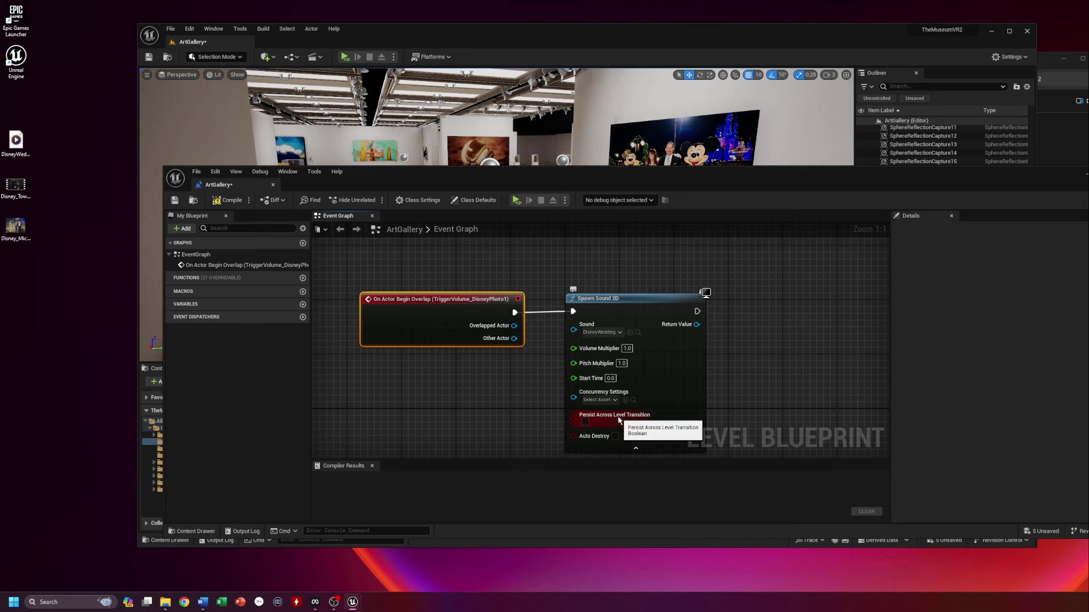
Create a new Level Blueprint variable named 2DSound
{"action": "right_click_drag", "start_coordinate": [799, 358], "coordinate": [647, 344]}
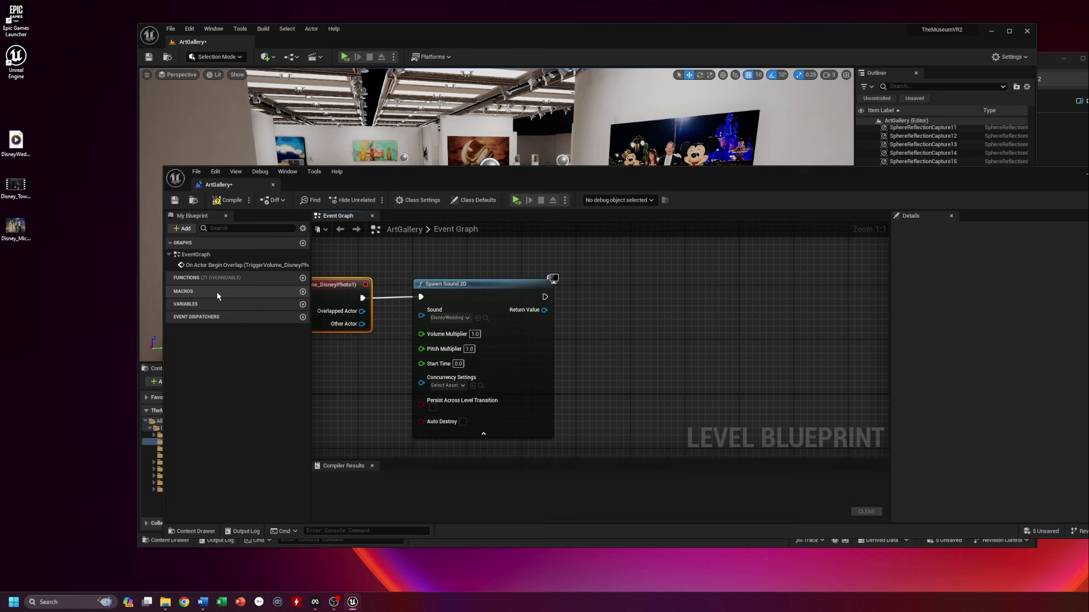
{"action": "left_click", "coordinate": [303, 305]}
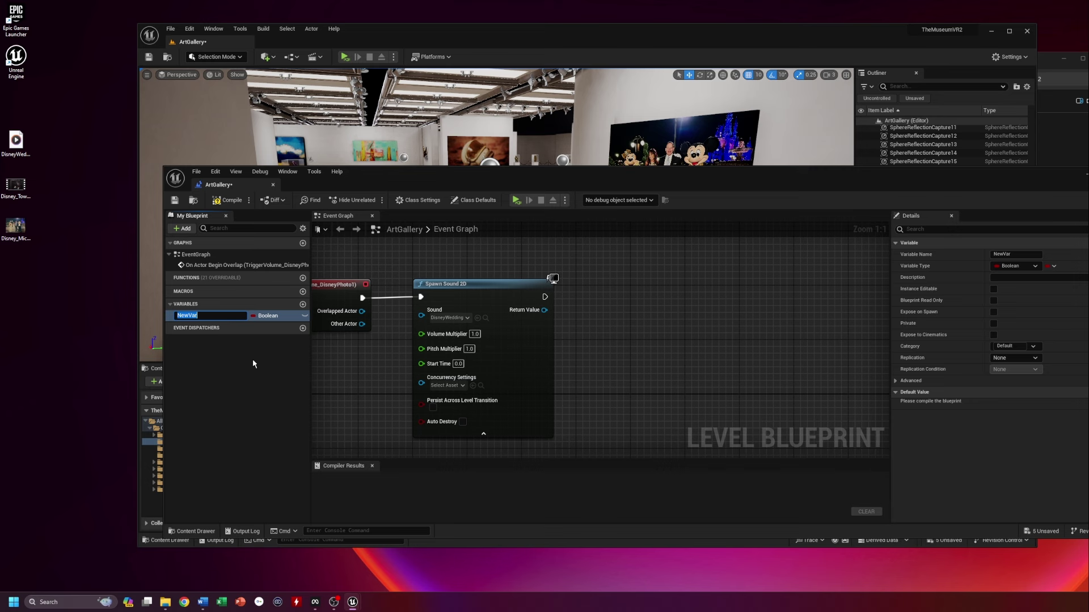
{"action": "type", "text": "2DSound"}
{"action": "key", "text": "Return"}
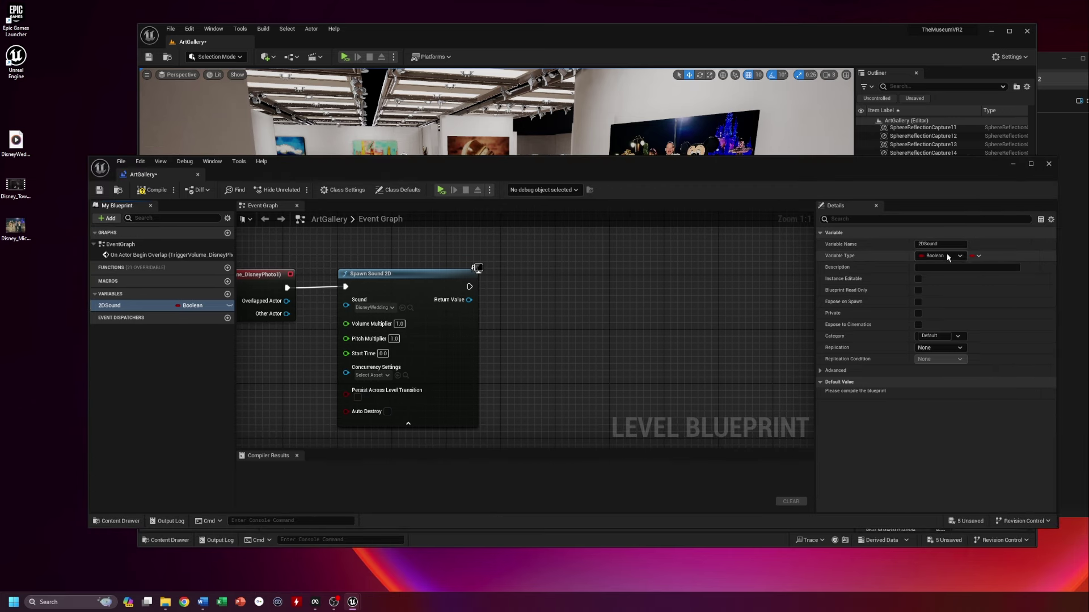
Change the 2DSound variable's type to an Audio Component object reference
{"action": "left_click", "coordinate": [948, 256]}
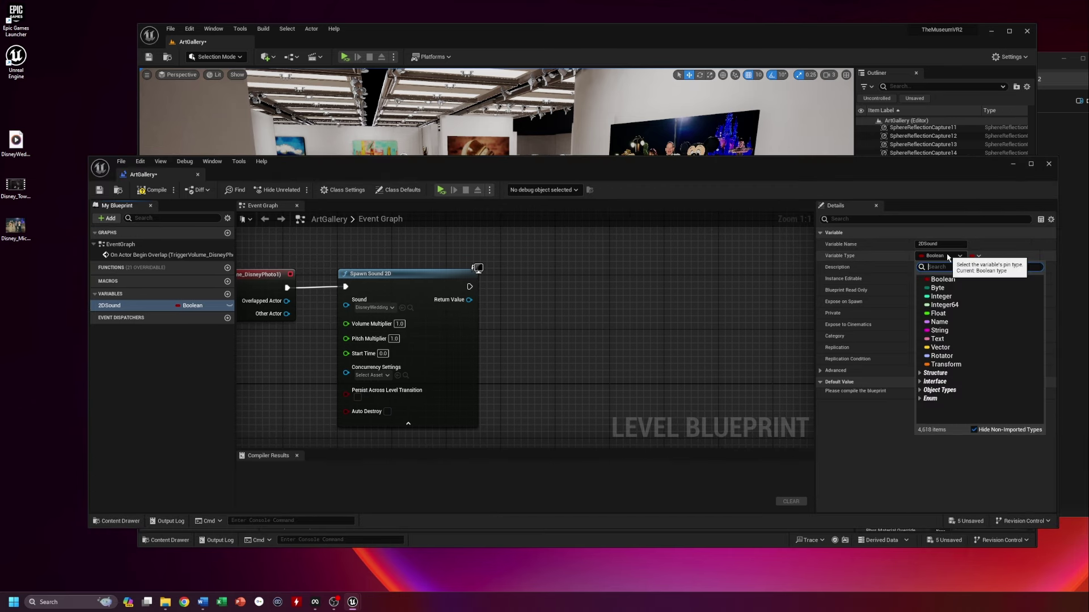
{"action": "type", "text": "audio"}
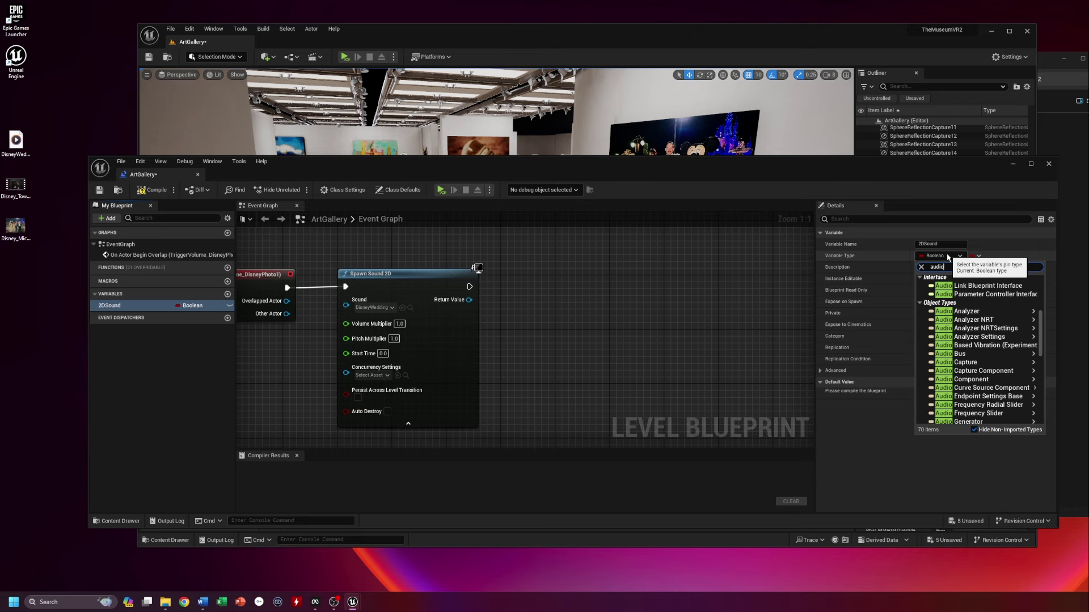
{"action": "type", "text": " compo"}
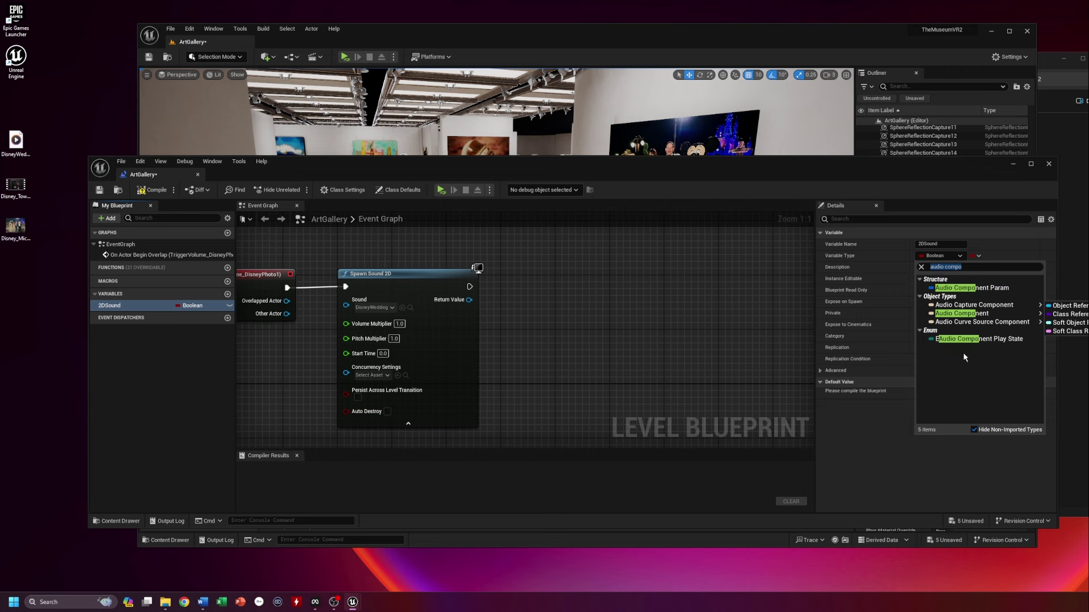
{"action": "left_click", "coordinate": [936, 315]}
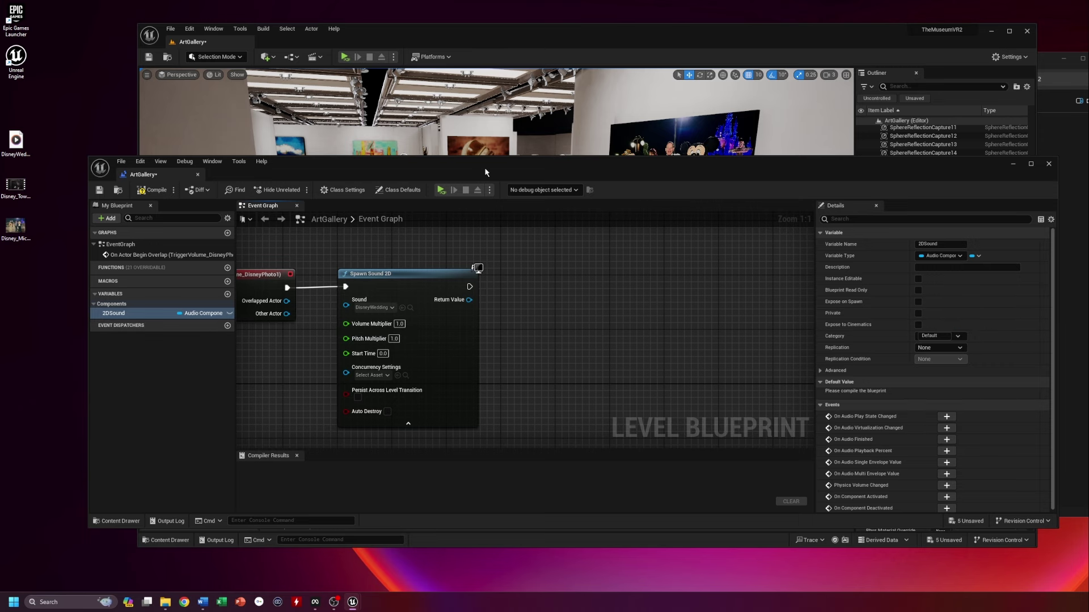
Add a Set node for 2DSound and connect Spawn Sound 2D's execution output and Return Value to it
{"action": "left_click_drag", "start_coordinate": [486, 173], "coordinate": [505, 173]}
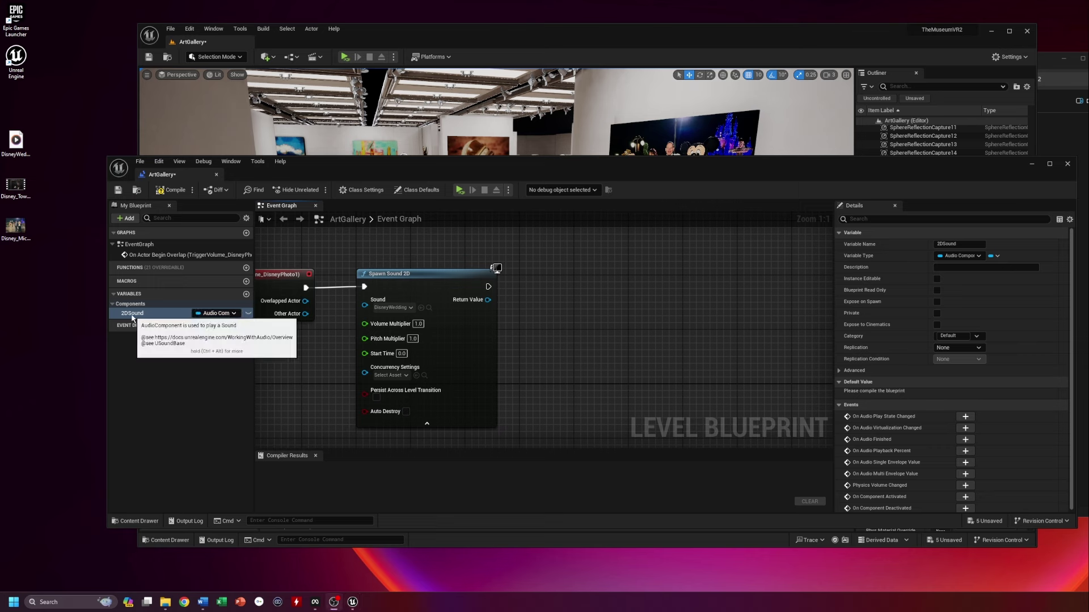
{"action": "left_click_drag", "start_coordinate": [133, 318], "coordinate": [577, 275]}
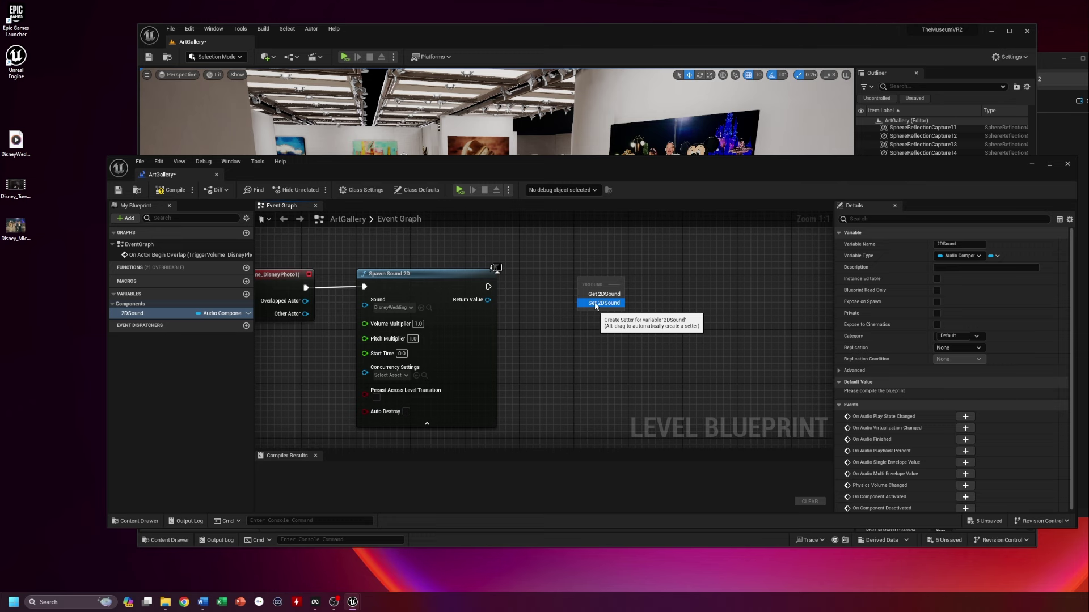
{"action": "left_click", "coordinate": [602, 303]}
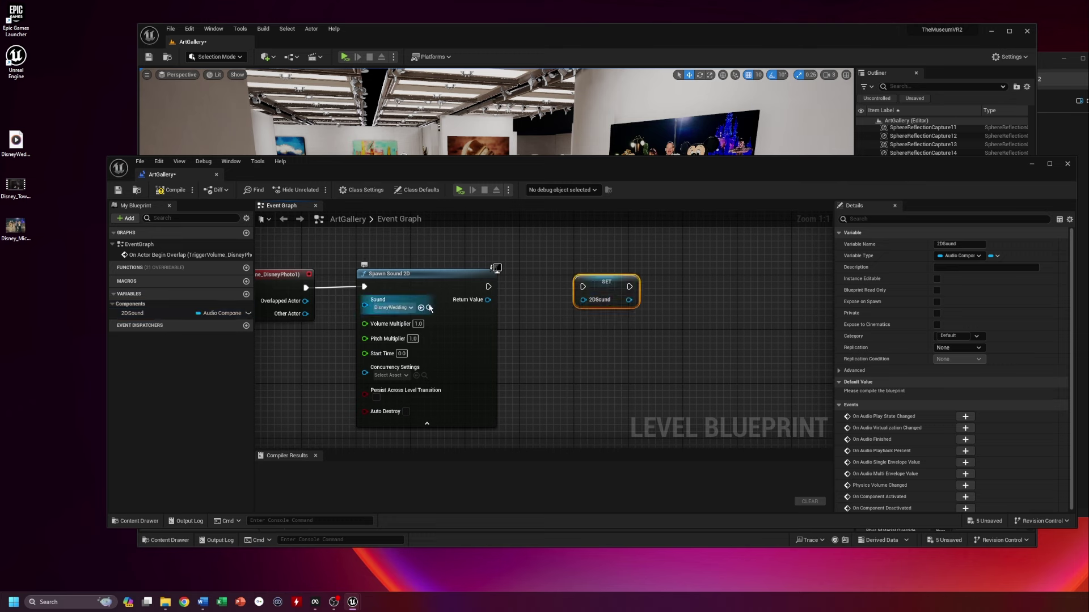
{"action": "left_click_drag", "start_coordinate": [488, 287], "coordinate": [583, 287]}
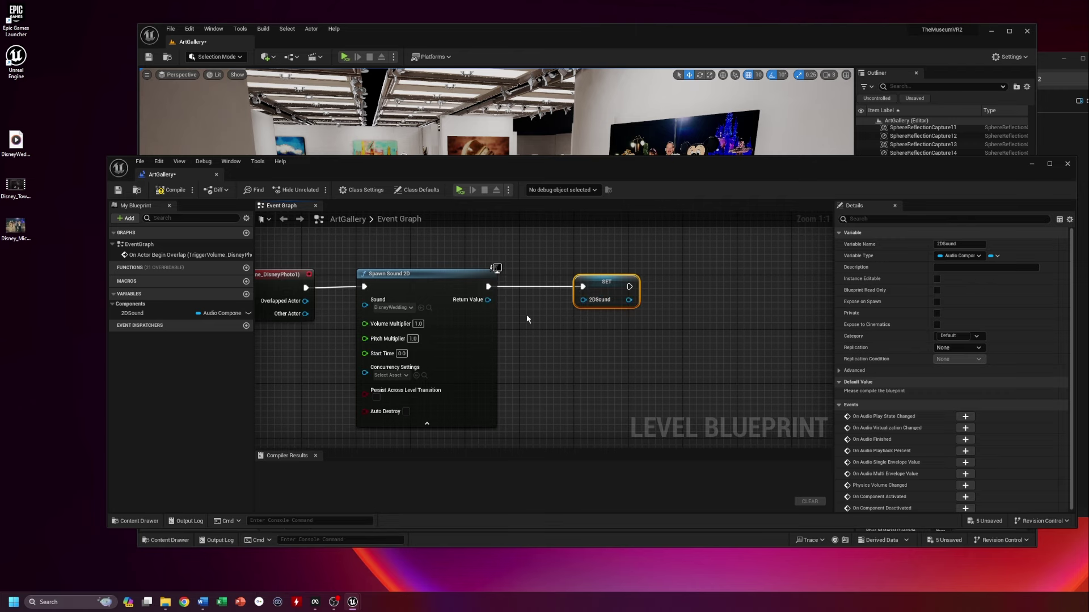
{"action": "right_click_drag", "start_coordinate": [533, 364], "coordinate": [650, 358]}
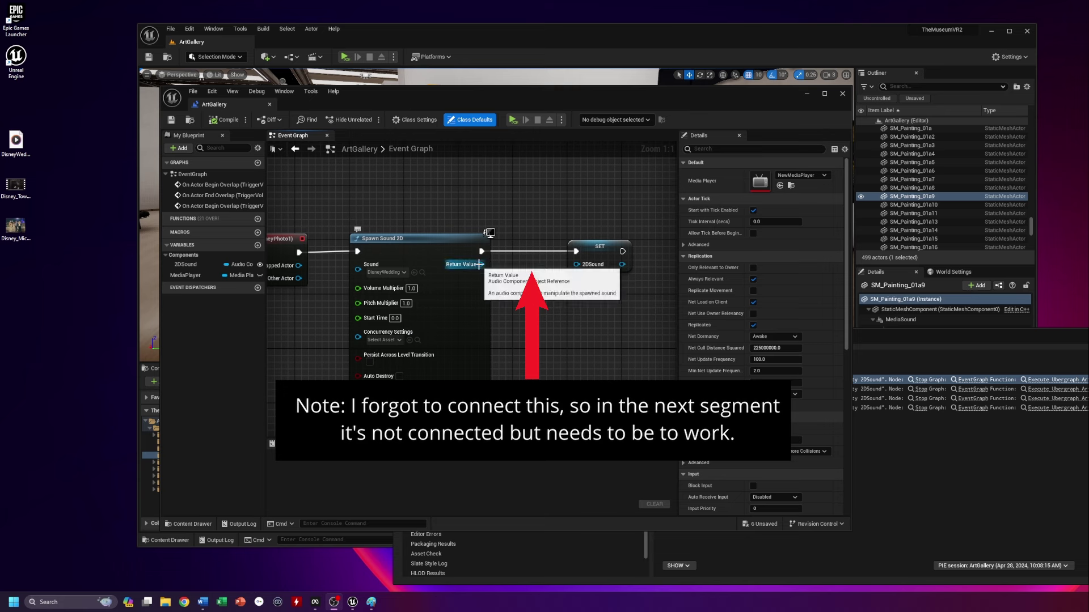
{"action": "left_click_drag", "start_coordinate": [480, 264], "coordinate": [579, 266]}
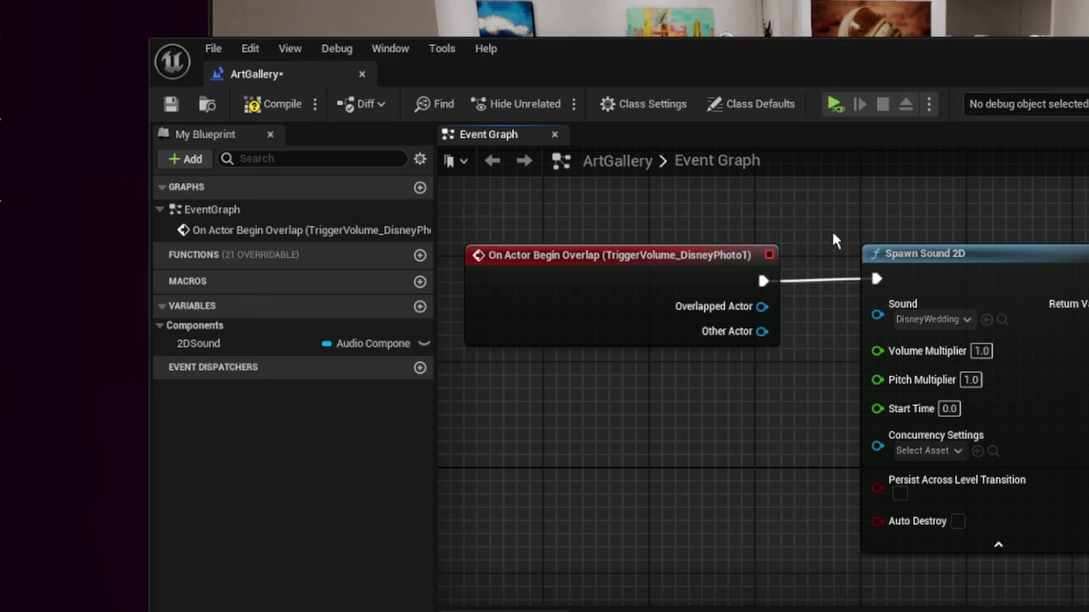
Compile and save the ArtGallery Level Blueprint
{"action": "left_click", "coordinate": [284, 106]}
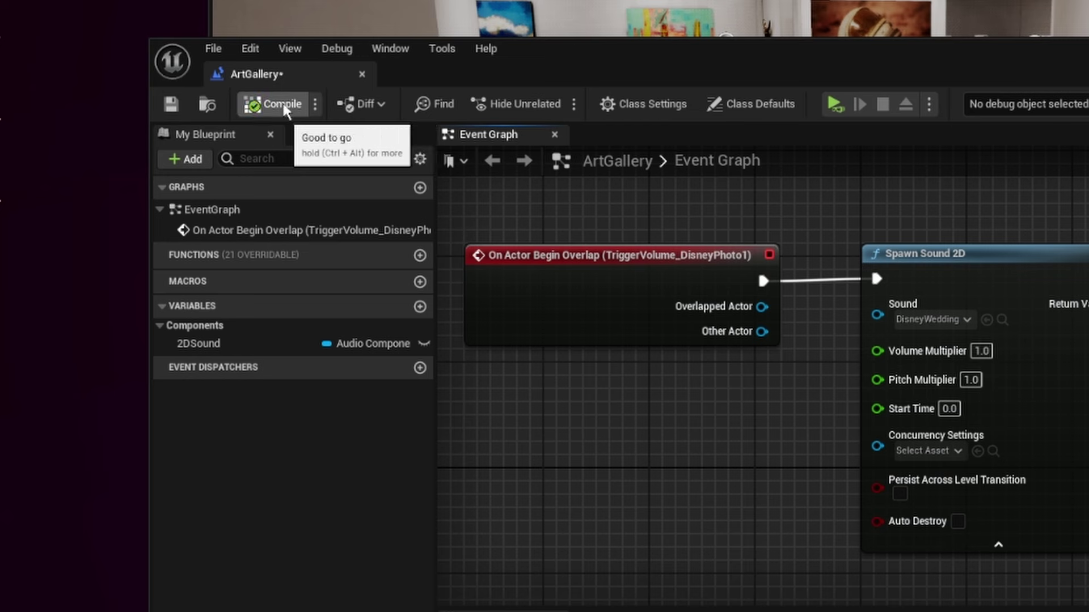
{"action": "left_click", "coordinate": [171, 107]}
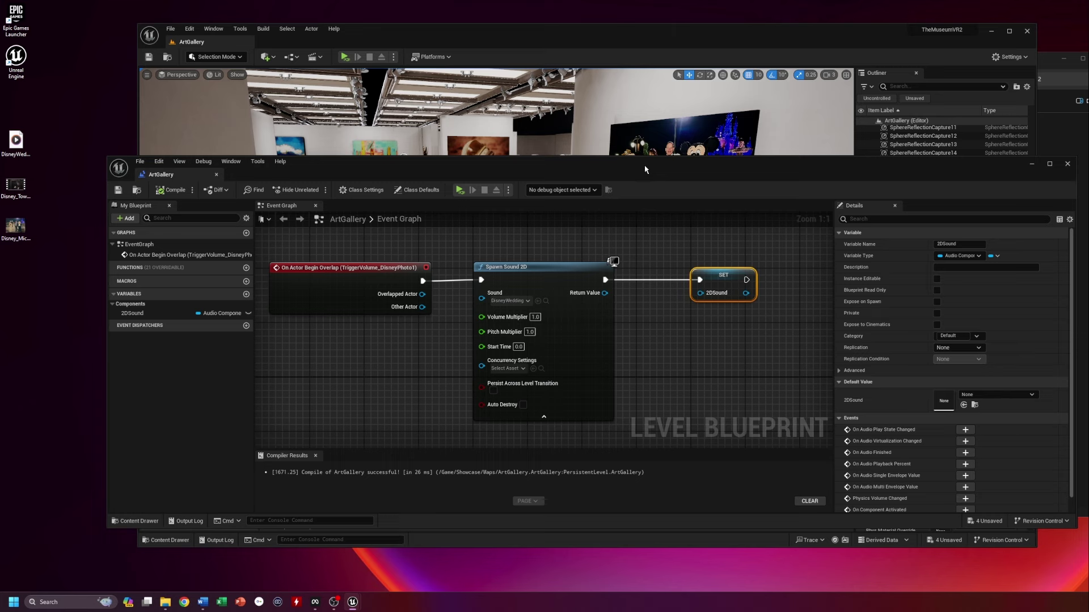
{"action": "left_click_drag", "start_coordinate": [644, 169], "coordinate": [663, 301]}
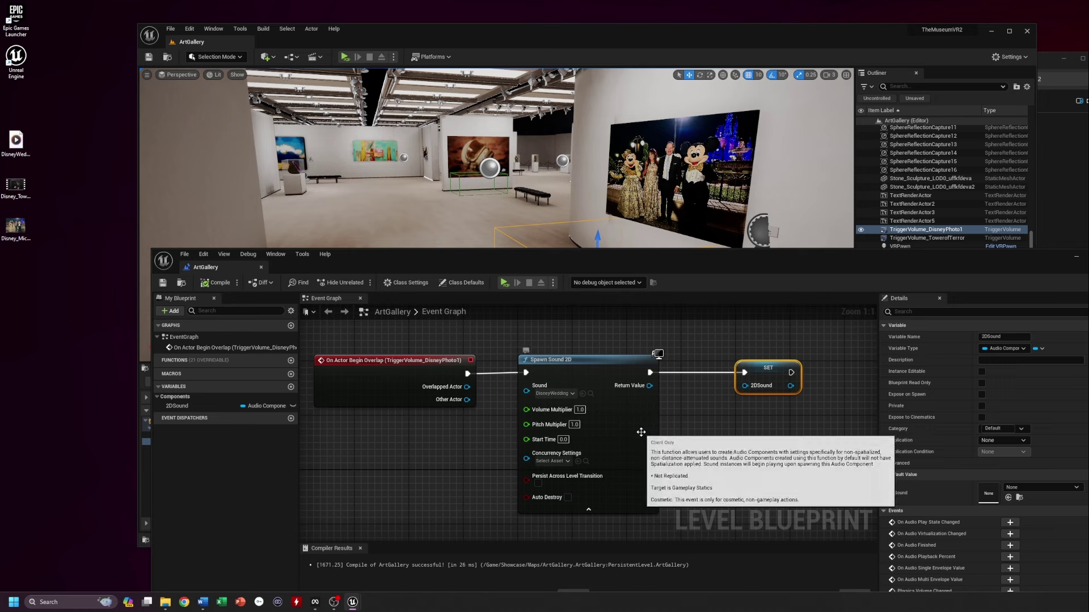
{"action": "left_click_drag", "start_coordinate": [685, 266], "coordinate": [694, 220]}
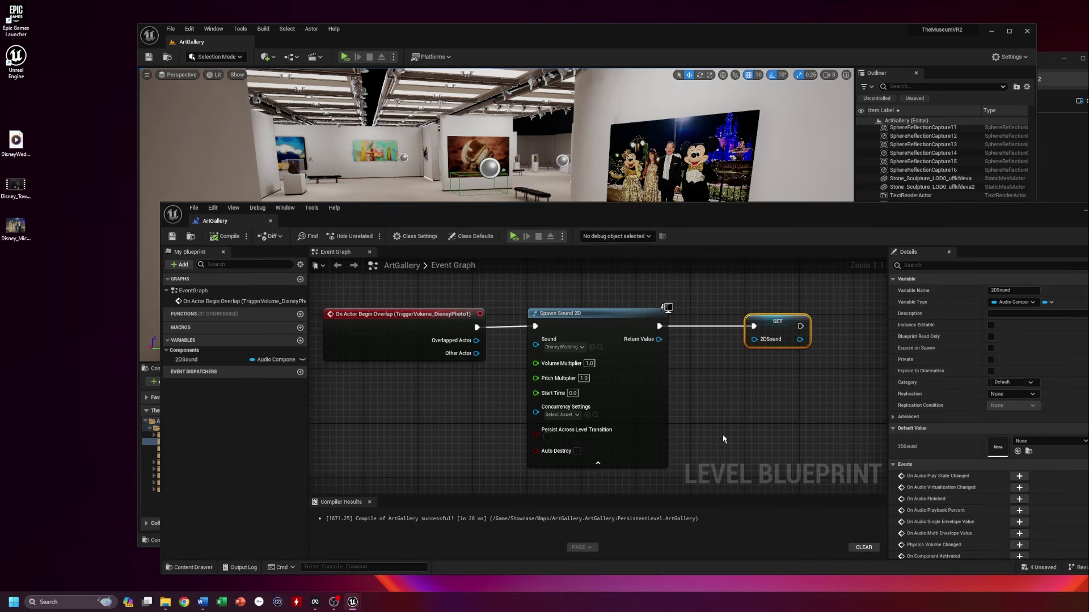
{"action": "left_click_drag", "start_coordinate": [694, 221], "coordinate": [661, 218]}
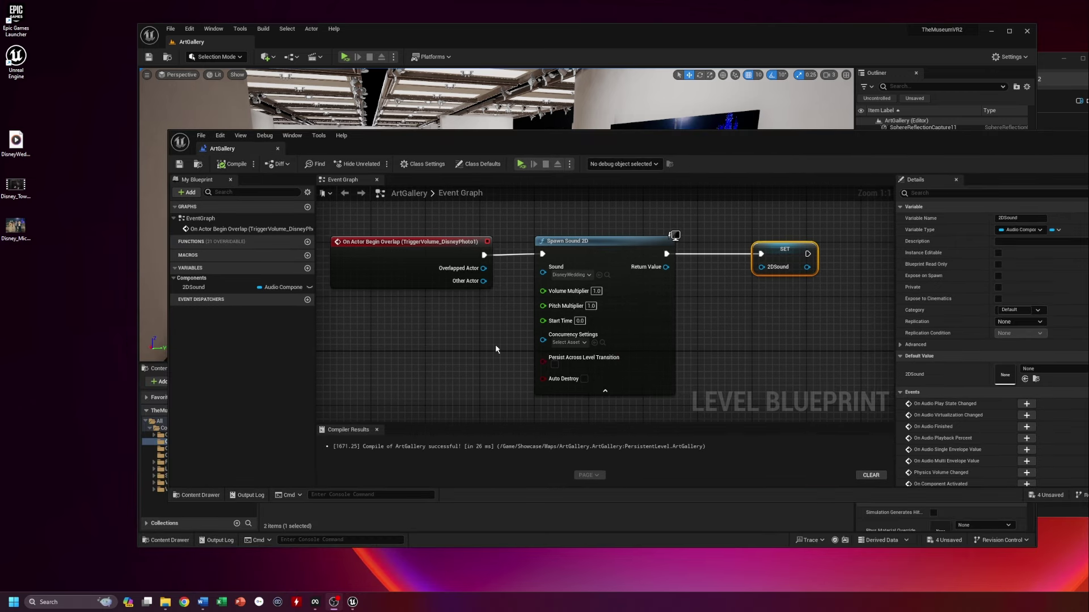
{"action": "scroll", "coordinate": [498, 347], "scroll_direction": "down", "scroll_amount": 4}
{"action": "scroll", "coordinate": [498, 346], "scroll_direction": "up", "scroll_amount": 4}
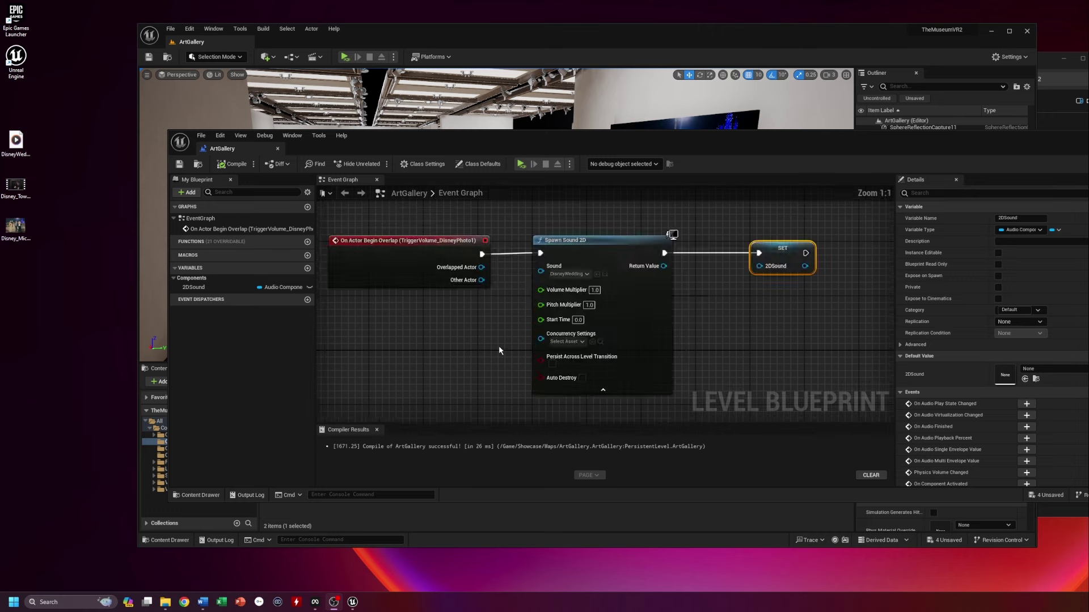
{"action": "scroll", "coordinate": [498, 350], "scroll_direction": "down", "scroll_amount": 4}
{"action": "left_click", "coordinate": [489, 353]}
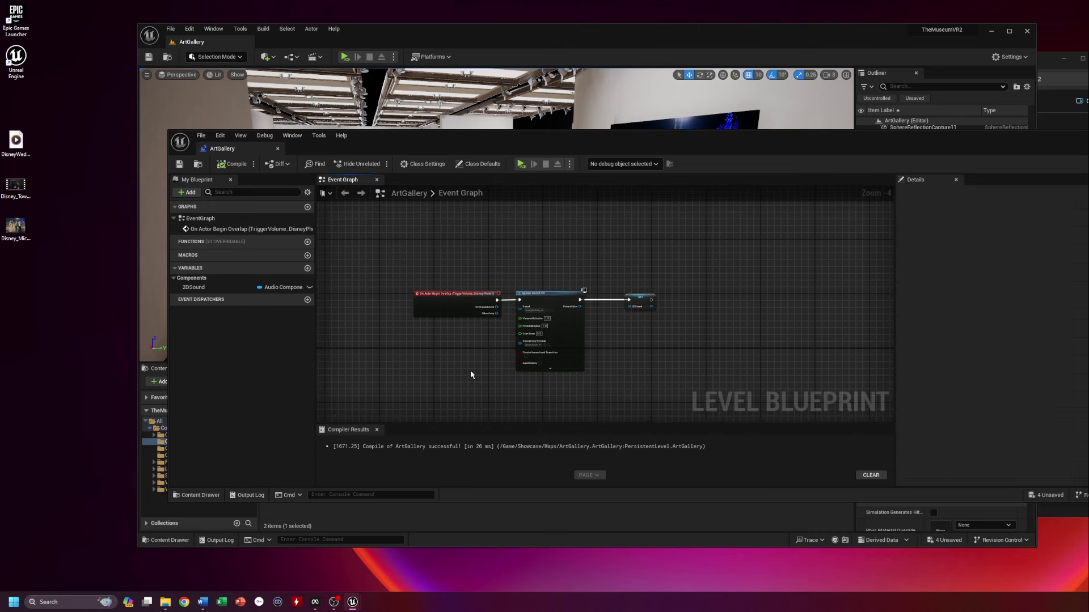
{"action": "right_click_drag", "start_coordinate": [471, 375], "coordinate": [452, 325]}
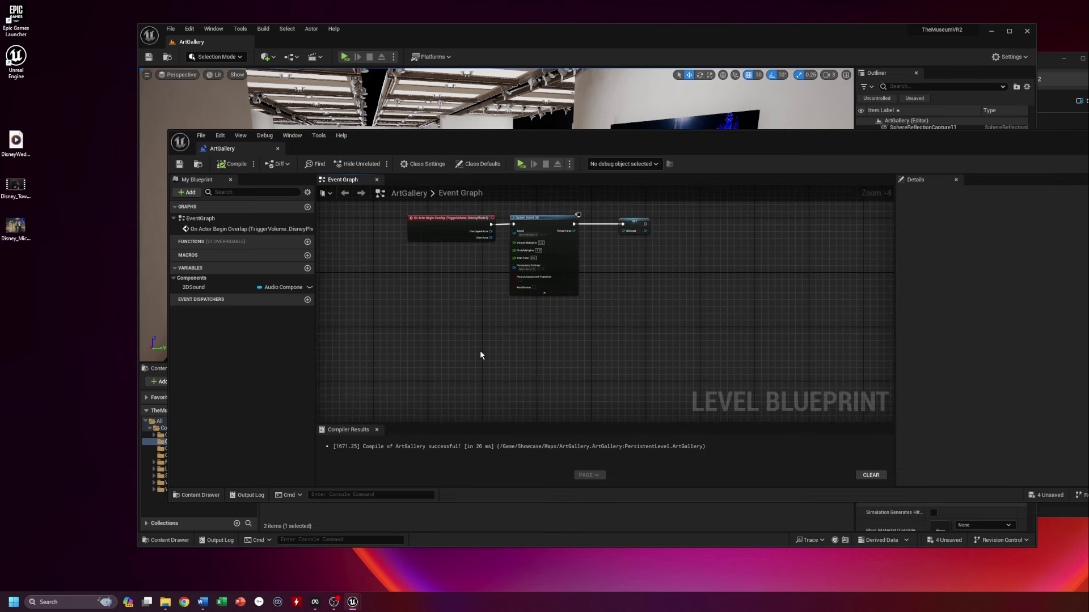
{"action": "scroll", "coordinate": [480, 350], "scroll_direction": "up", "scroll_amount": 5}
{"action": "right_click_drag", "start_coordinate": [511, 394], "coordinate": [504, 455]}
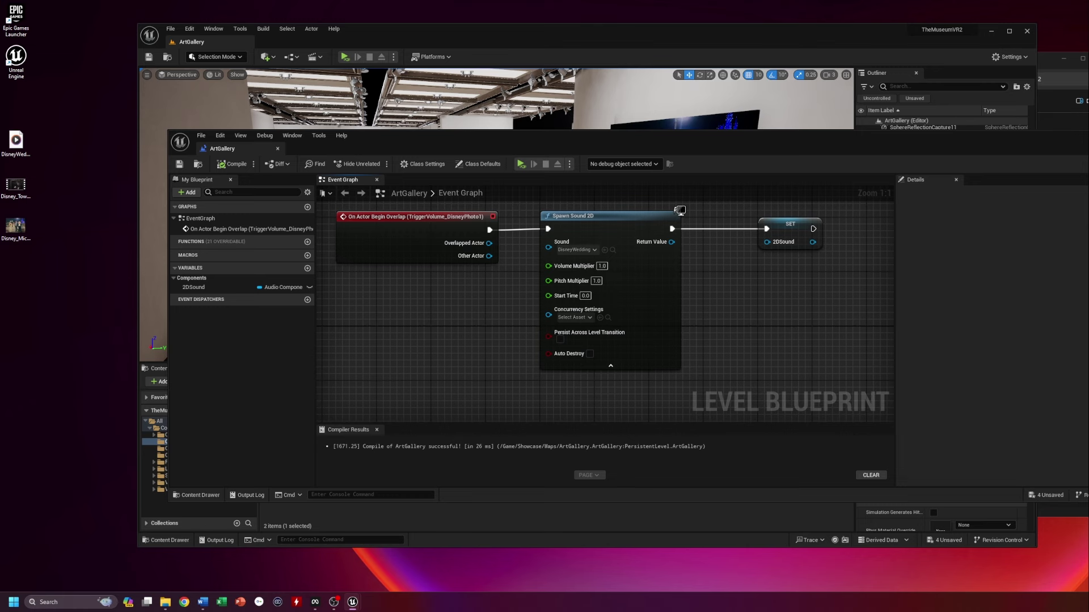
Narrow and reposition the Level Blueprint window to uncover the main editor's Outliner, with empty graph space below the Spawn Sound 2D node
{"action": "left_click_drag", "start_coordinate": [1087, 418], "coordinate": [1067, 418]}
{"action": "left_click_drag", "start_coordinate": [1053, 418], "coordinate": [1058, 419]}
{"action": "right_click_drag", "start_coordinate": [693, 377], "coordinate": [777, 415]}
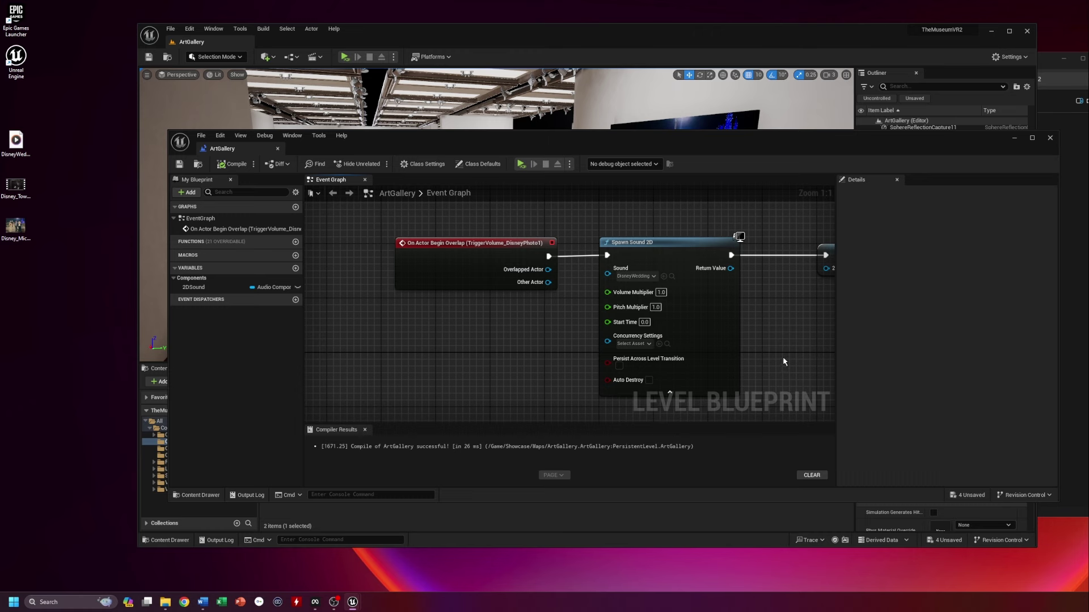
{"action": "right_click_drag", "start_coordinate": [784, 361], "coordinate": [708, 302]}
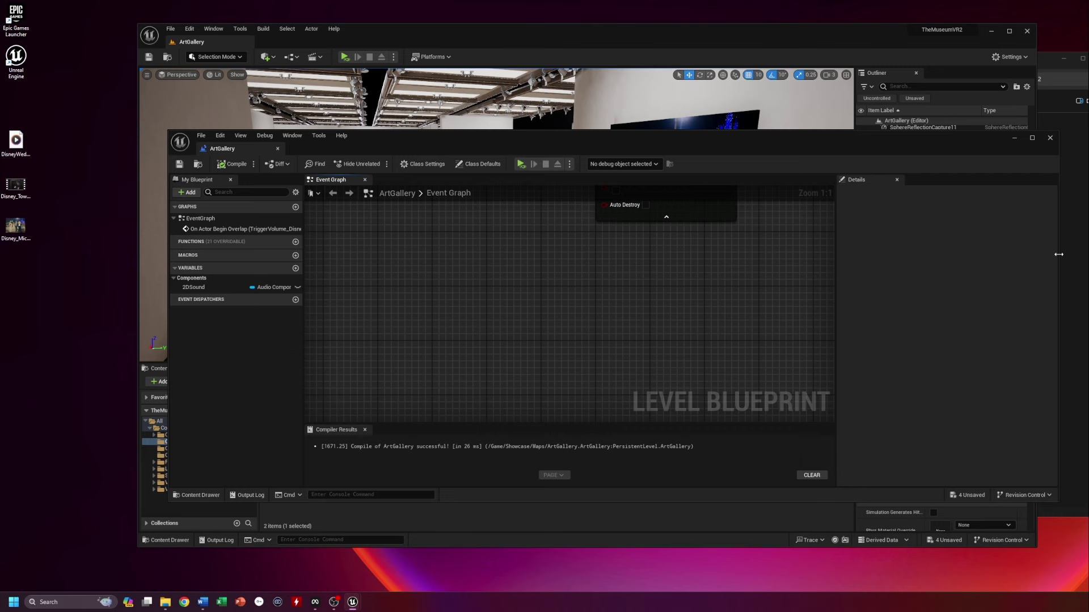
{"action": "left_click_drag", "start_coordinate": [1059, 254], "coordinate": [813, 253]}
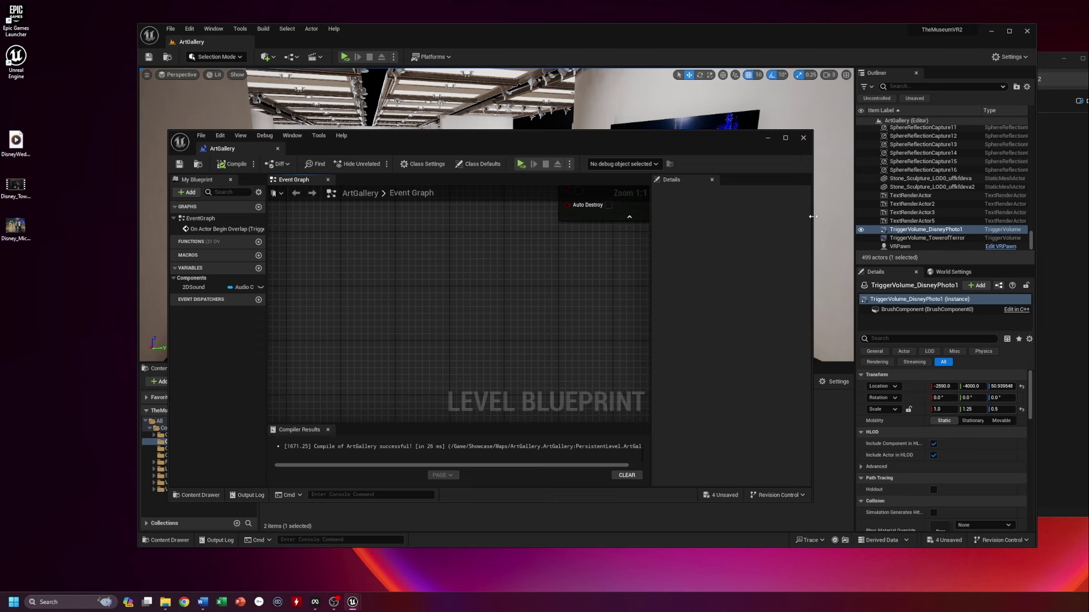
{"action": "left_click_drag", "start_coordinate": [617, 142], "coordinate": [664, 140]}
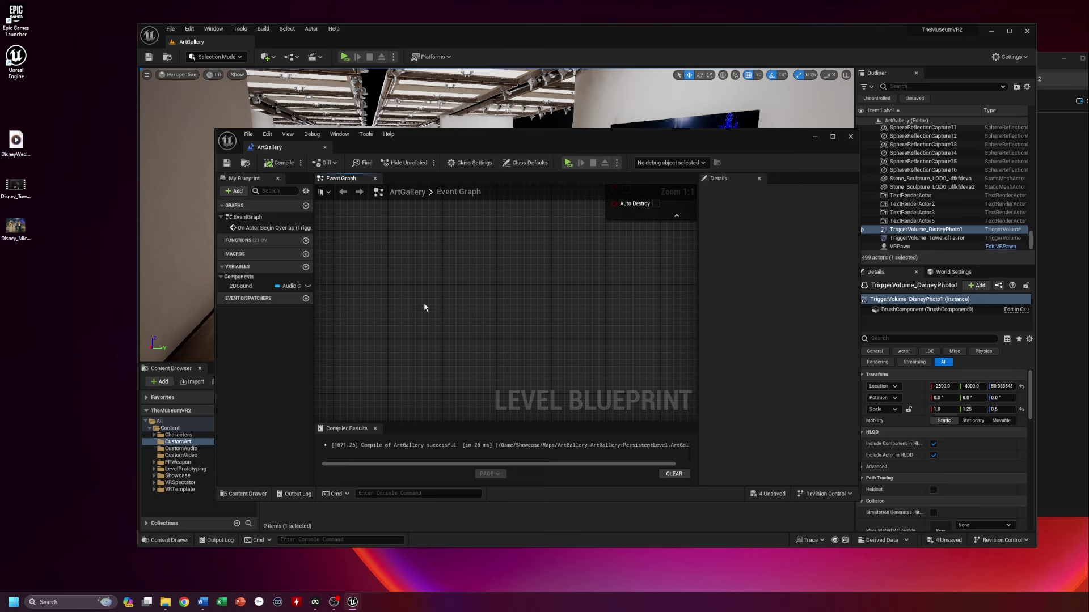
Add an On Actor End Overlap event for TriggerVolume_DisneyPhoto1 below the existing overlap nodes
{"action": "right_click", "coordinate": [394, 286]}
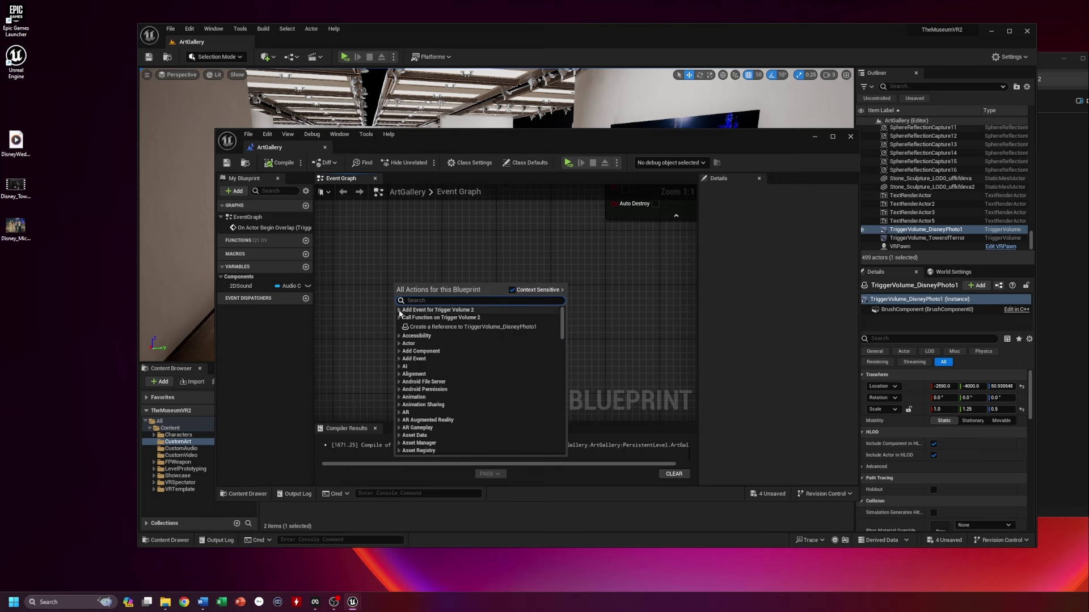
{"action": "left_click", "coordinate": [399, 311]}
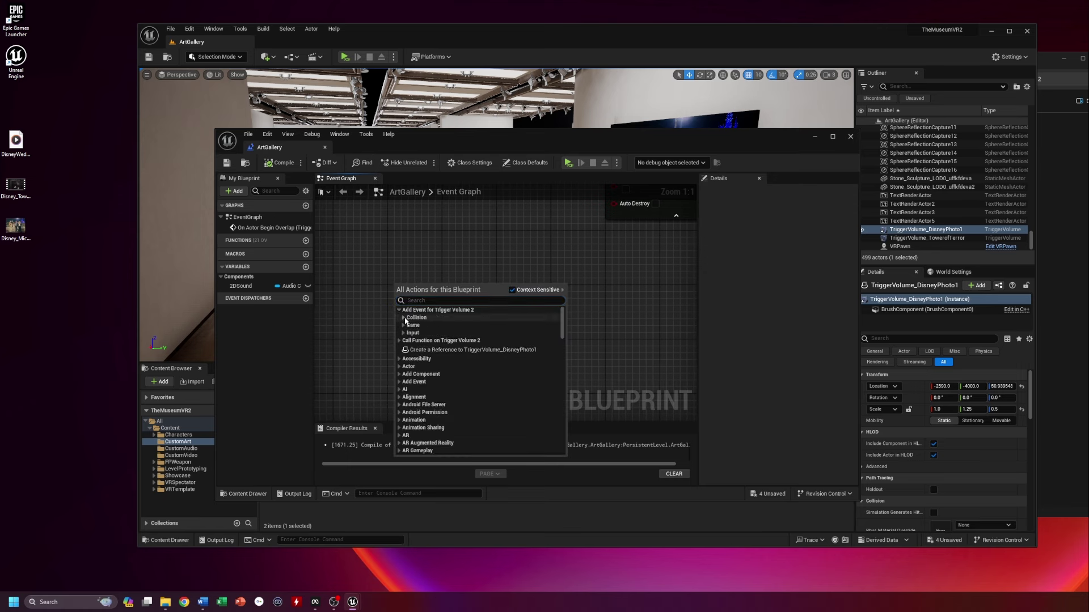
{"action": "left_click", "coordinate": [404, 318]}
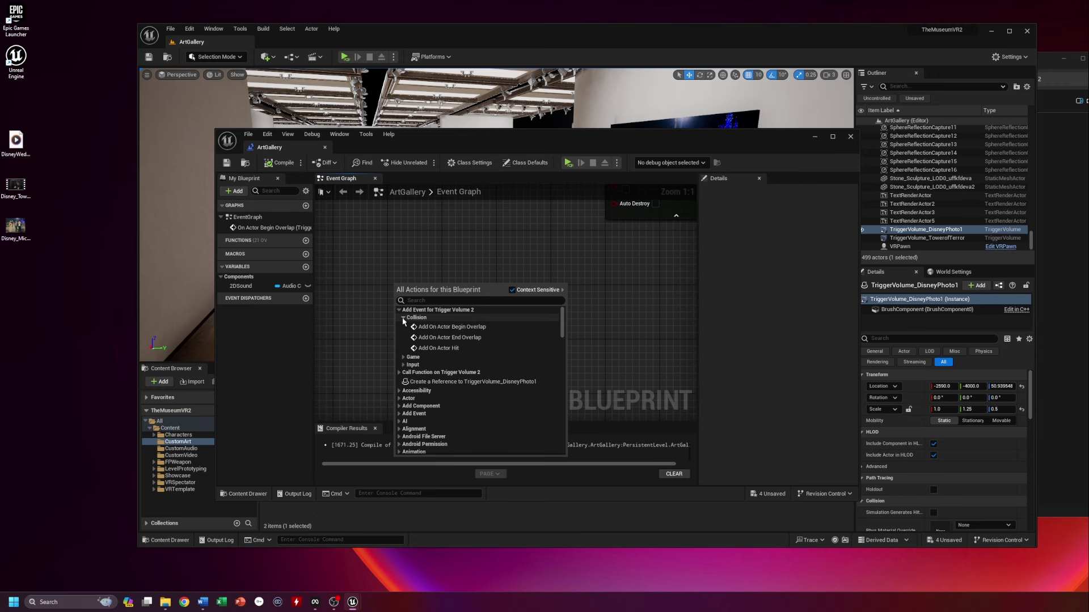
{"action": "left_click", "coordinate": [471, 338]}
{"action": "scroll", "coordinate": [406, 327], "scroll_direction": "down", "scroll_amount": 3}
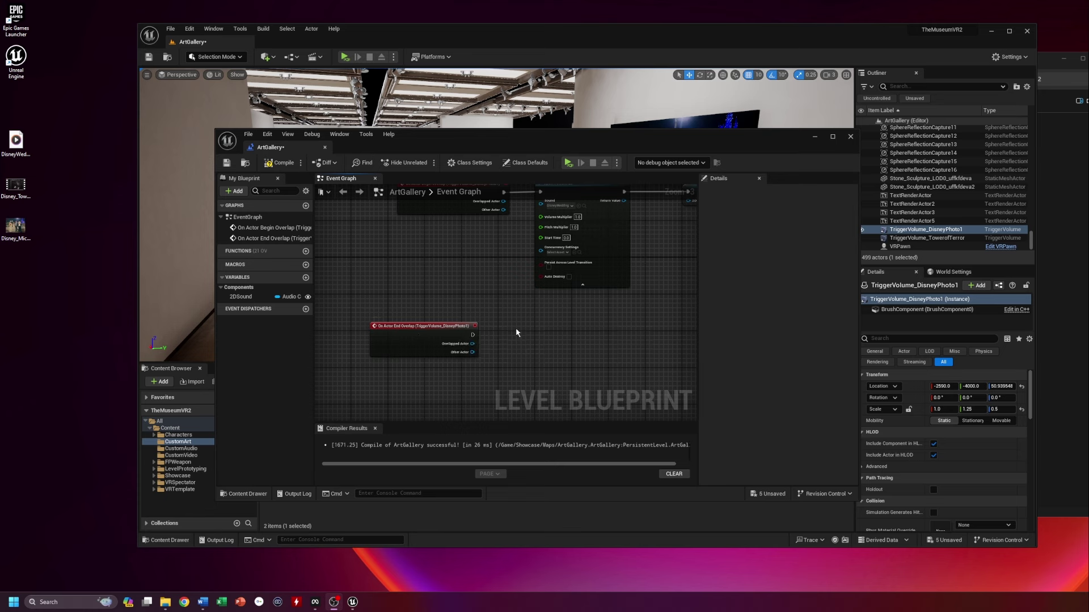
Add an audio component Stop node beside the On Actor End Overlap event, searching all possible actions for "stop audio" with Context Sensitive off
{"action": "scroll", "coordinate": [522, 339], "scroll_direction": "up", "scroll_amount": 3}
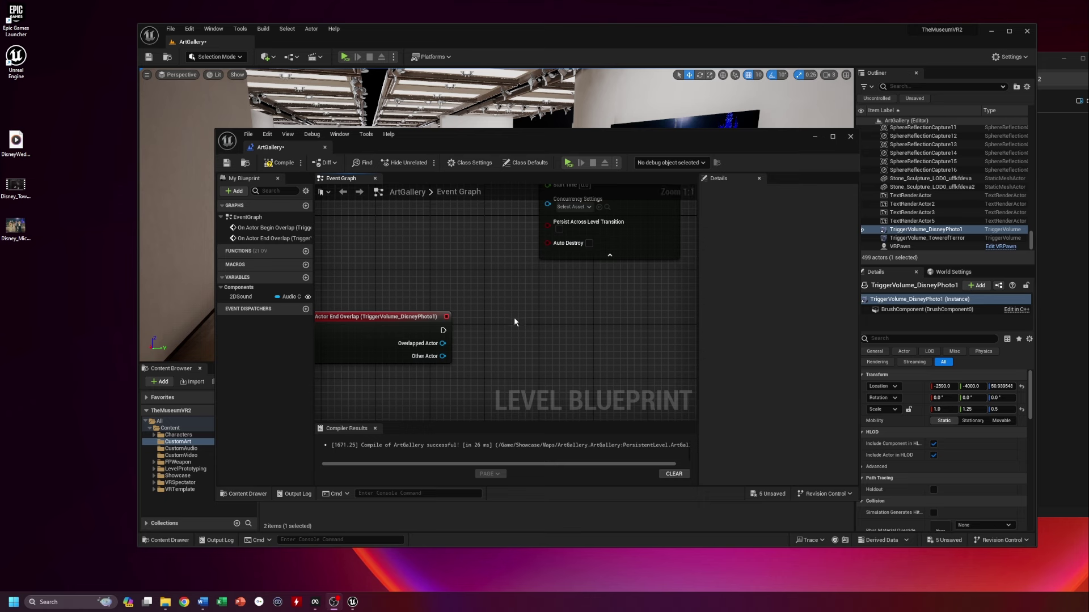
{"action": "right_click", "coordinate": [514, 320]}
{"action": "type", "text": "stop"}
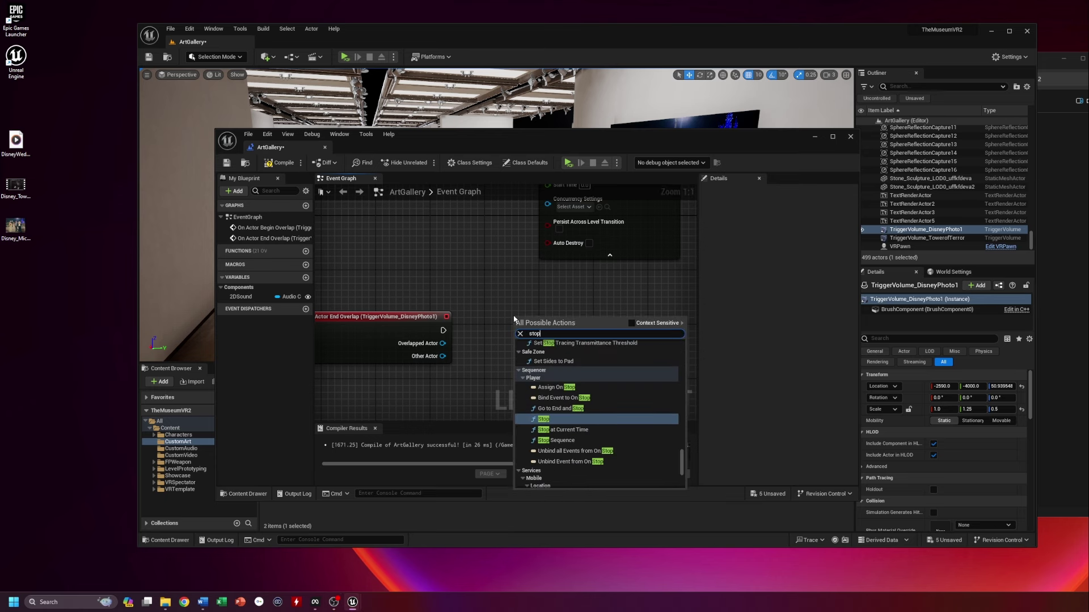
{"action": "left_click", "coordinate": [632, 323]}
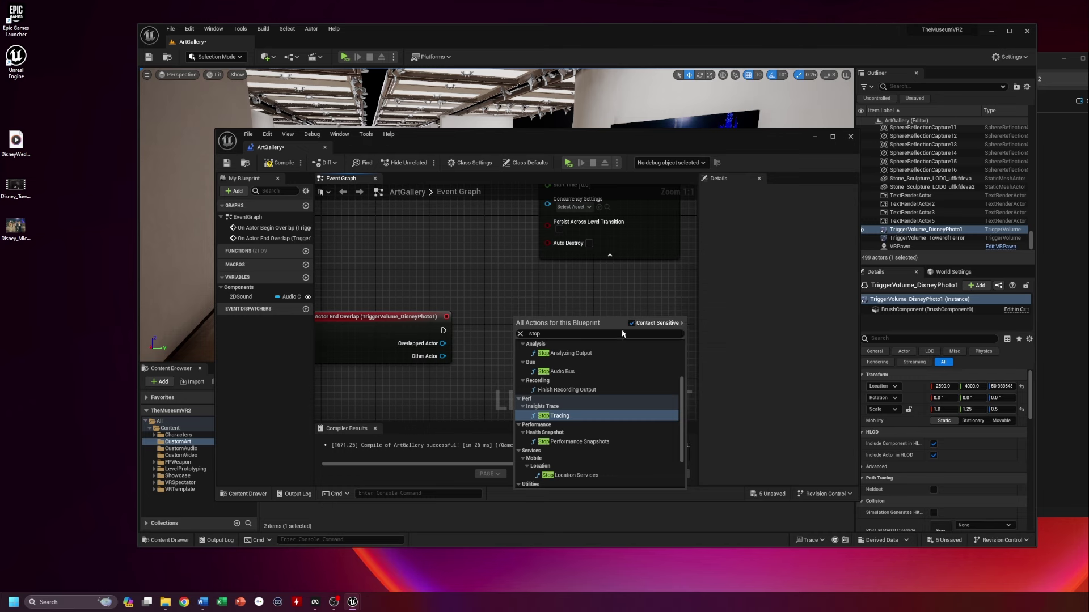
{"action": "scroll", "coordinate": [610, 377], "scroll_direction": "down", "scroll_amount": 4}
{"action": "scroll", "coordinate": [610, 379], "scroll_direction": "up", "scroll_amount": 5}
{"action": "scroll", "coordinate": [611, 378], "scroll_direction": "up", "scroll_amount": 1}
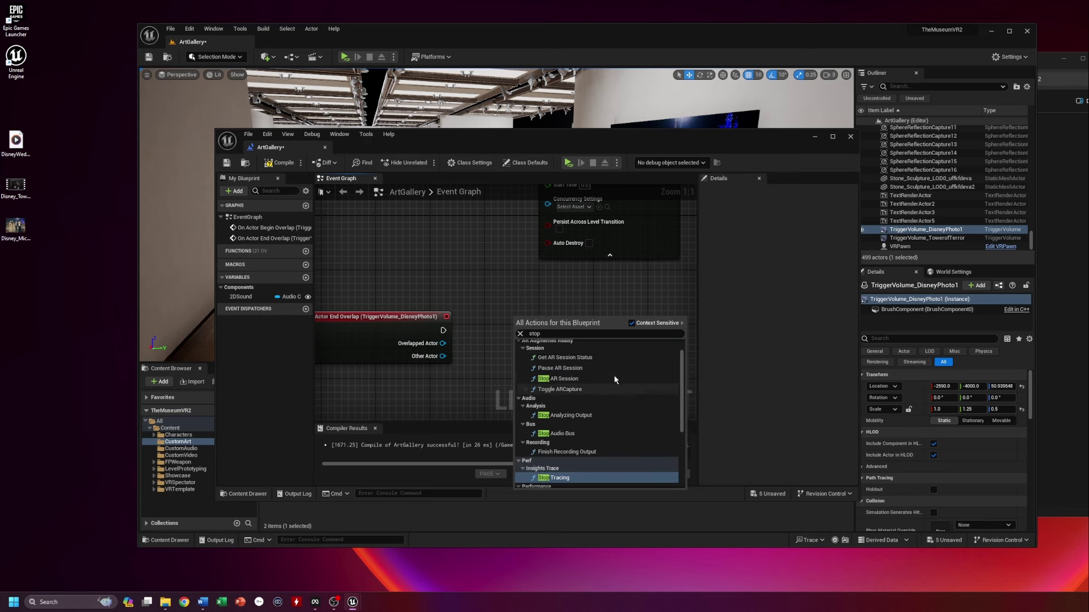
{"action": "scroll", "coordinate": [616, 378], "scroll_direction": "down", "scroll_amount": 3}
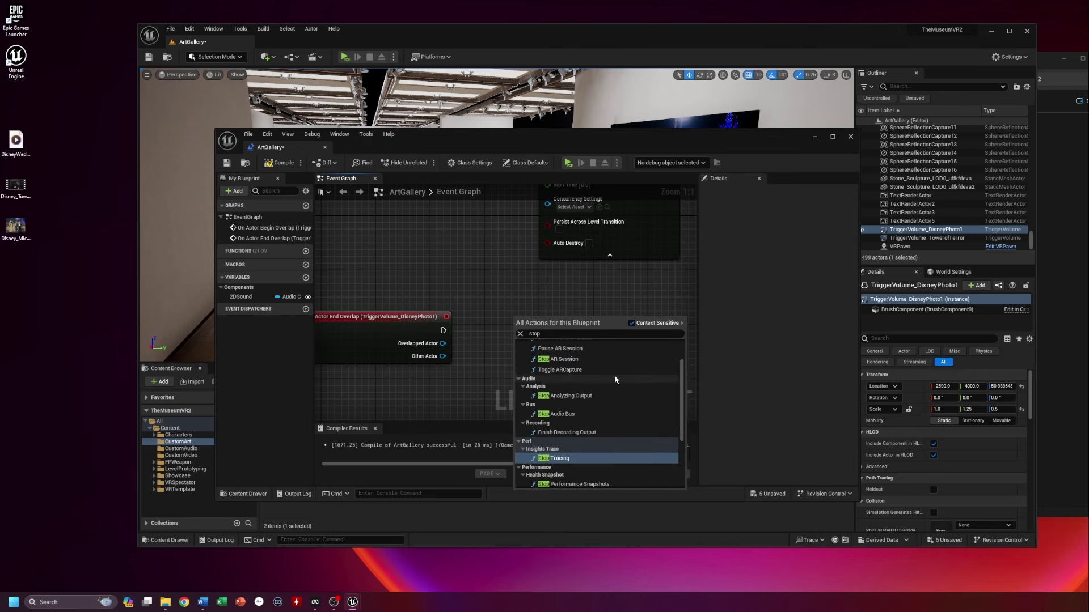
{"action": "left_click", "coordinate": [632, 323]}
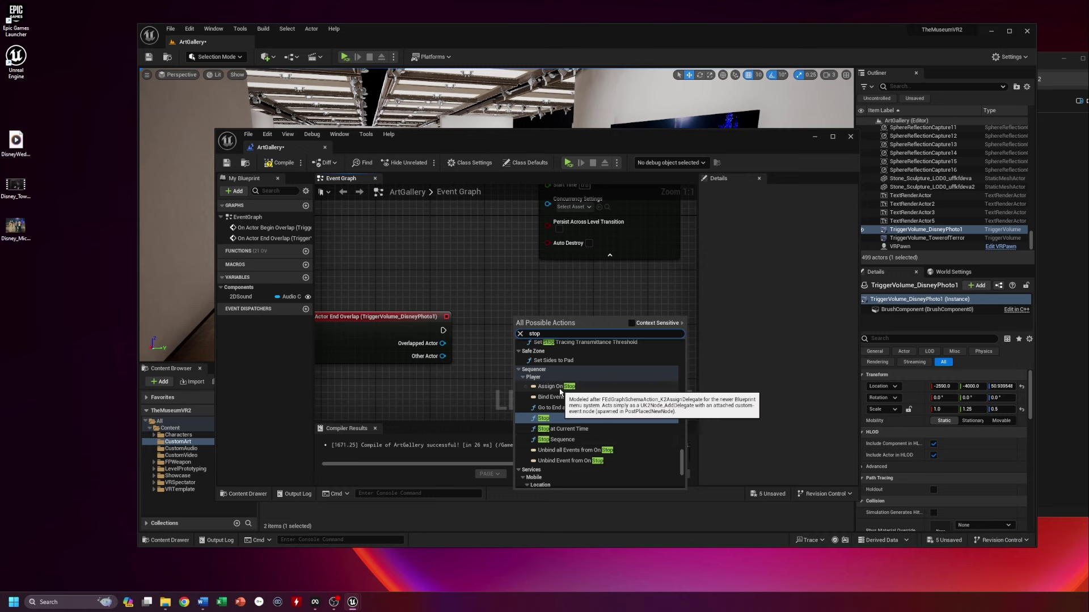
{"action": "scroll", "coordinate": [542, 419], "scroll_direction": "down", "scroll_amount": 3}
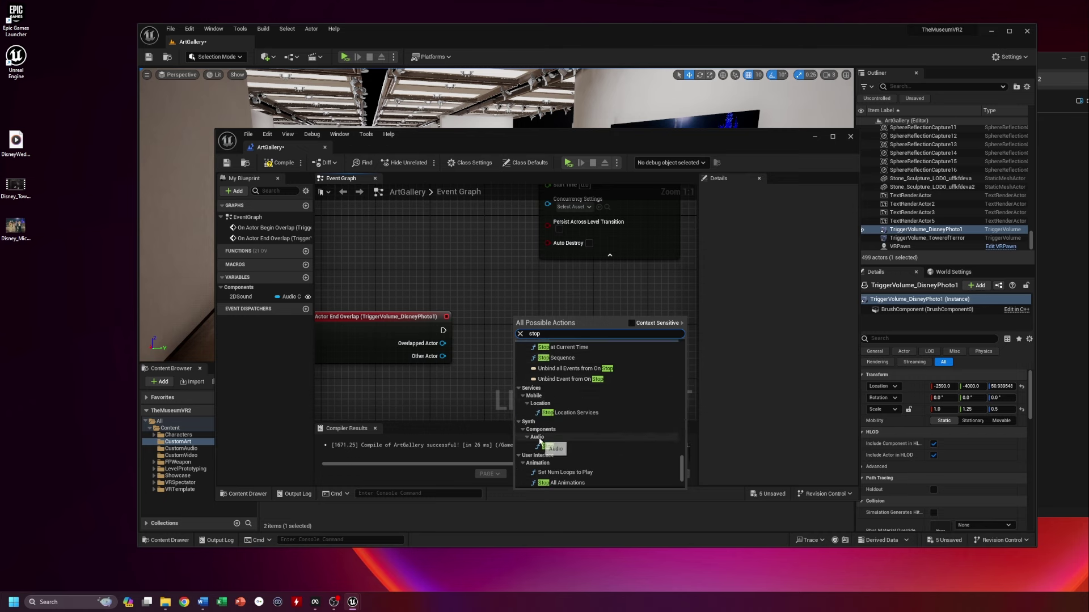
{"action": "scroll", "coordinate": [599, 407], "scroll_direction": "up", "scroll_amount": 3}
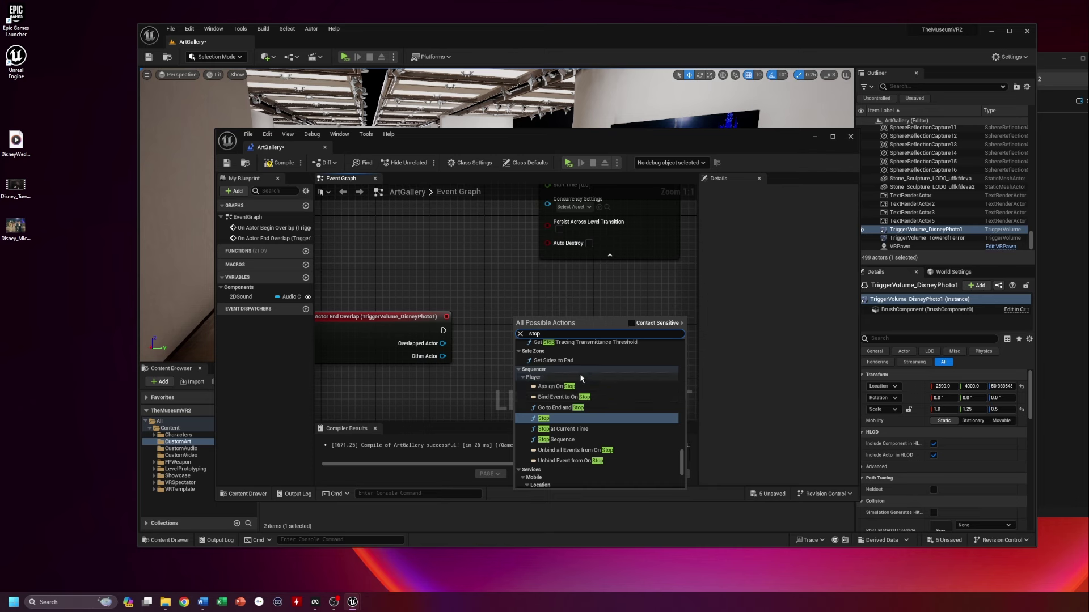
{"action": "scroll", "coordinate": [599, 407], "scroll_direction": "up", "scroll_amount": 2}
{"action": "type", "text": "audio"}
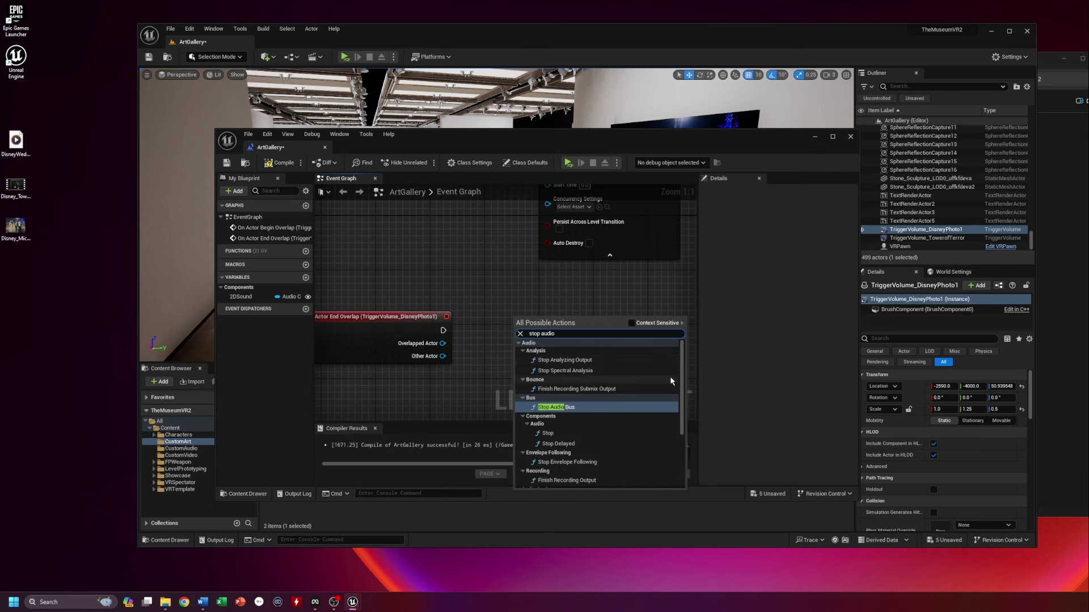
{"action": "scroll", "coordinate": [634, 389], "scroll_direction": "down", "scroll_amount": 1}
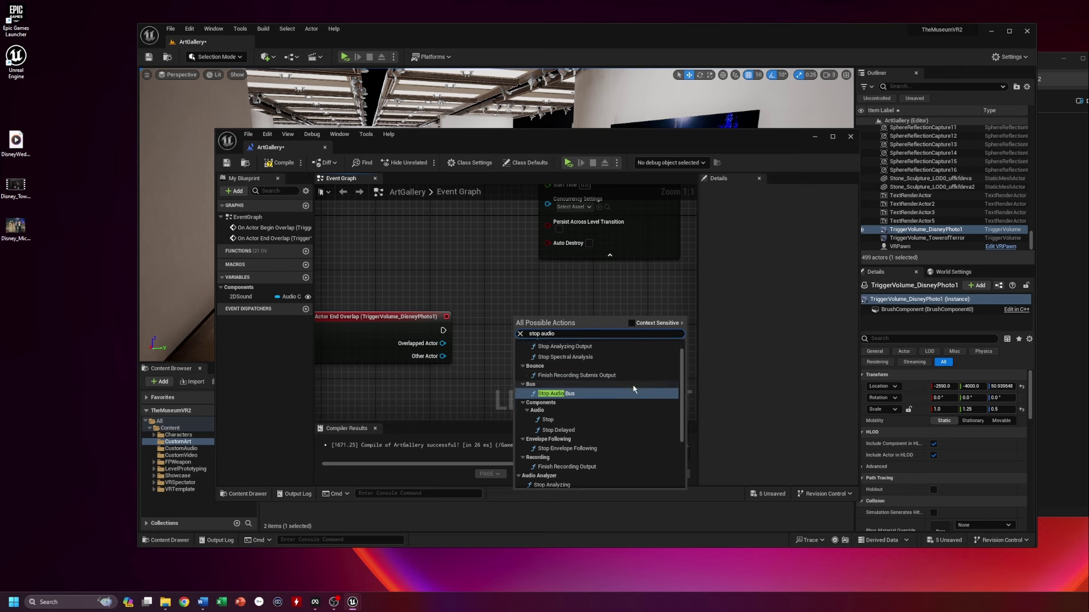
{"action": "left_click", "coordinate": [546, 420]}
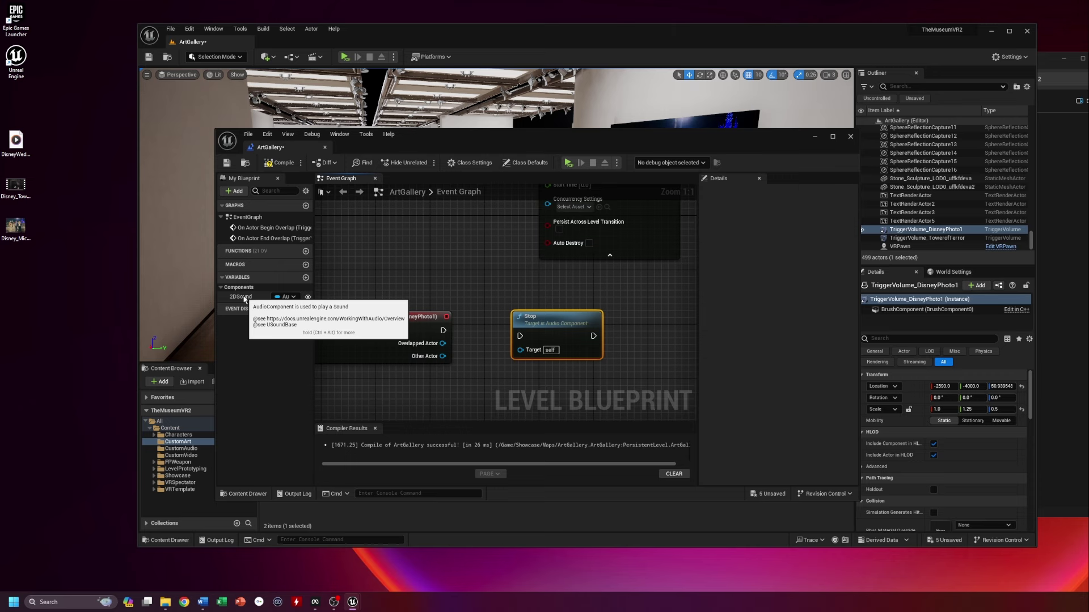
Connect the On Actor End Overlap event's execution output to the Stop node and compile the Level Blueprint
{"action": "scroll", "coordinate": [633, 350], "scroll_direction": "down", "scroll_amount": 5}
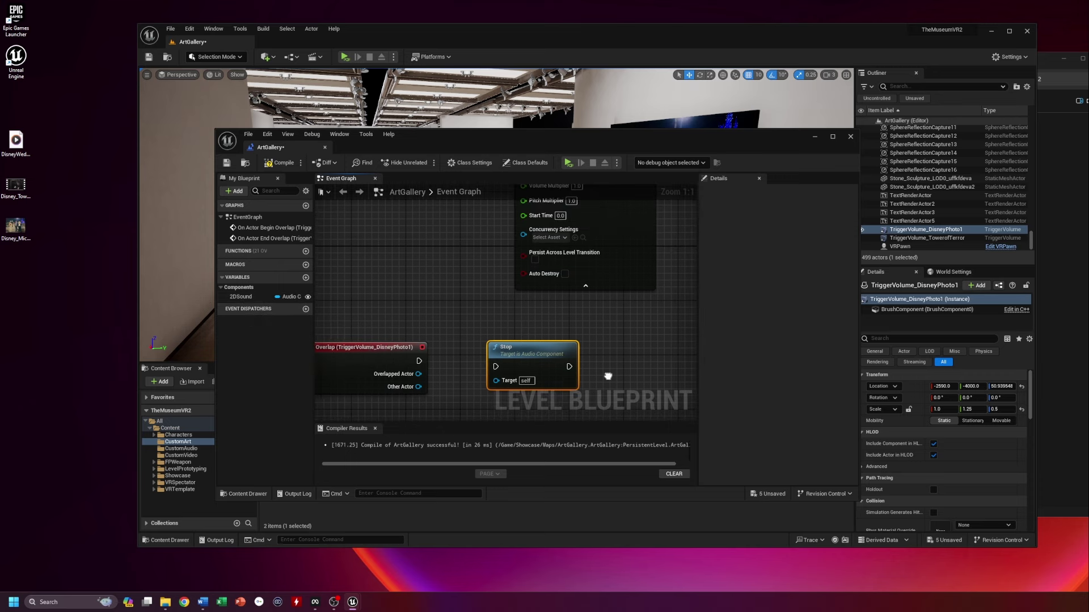
{"action": "scroll", "coordinate": [647, 363], "scroll_direction": "up", "scroll_amount": 2}
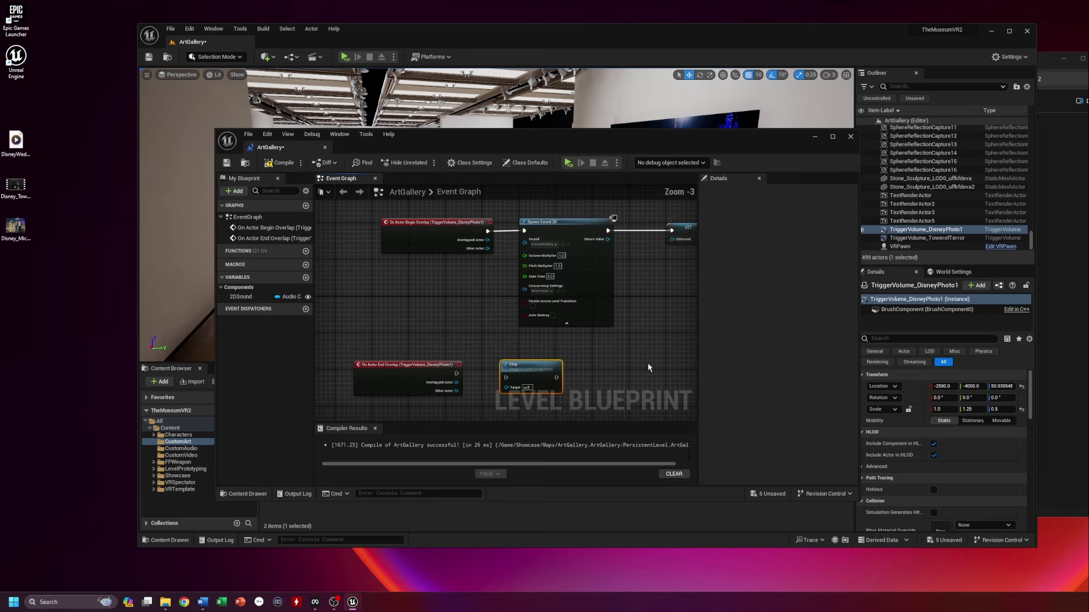
{"action": "right_click_drag", "start_coordinate": [648, 363], "coordinate": [605, 359]}
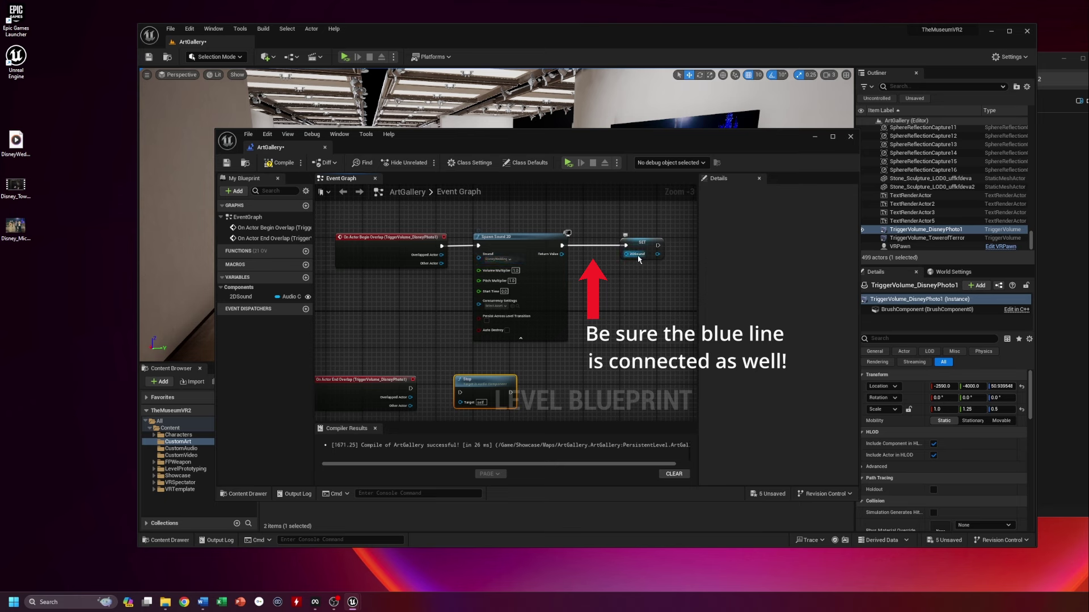
{"action": "scroll", "coordinate": [626, 342], "scroll_direction": "up", "scroll_amount": 3}
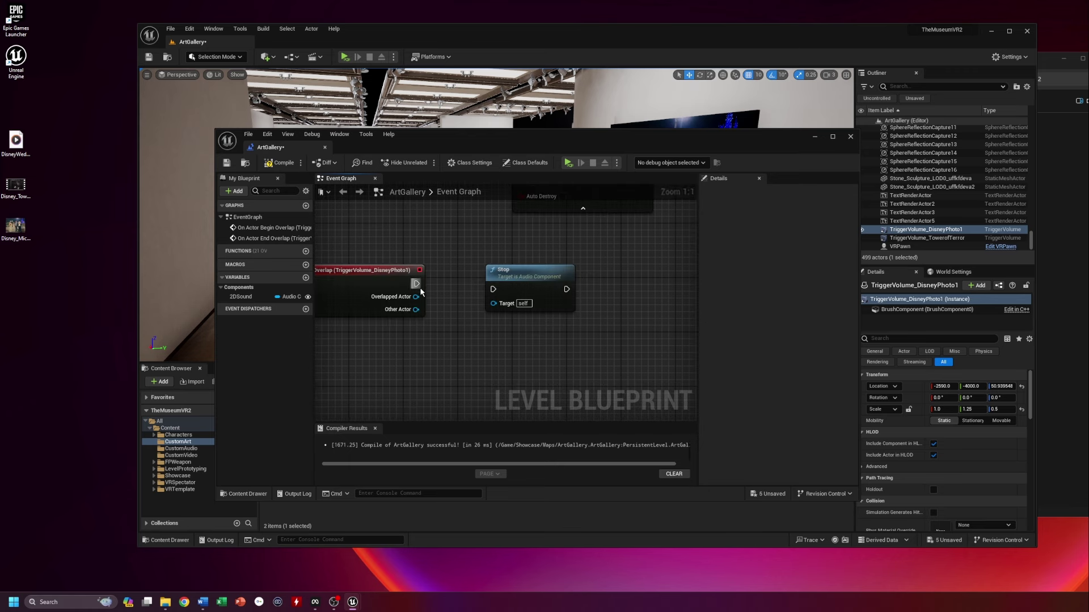
{"action": "left_click_drag", "start_coordinate": [416, 284], "coordinate": [500, 296]}
{"action": "mouse_move", "coordinate": [540, 272]}
{"action": "left_mouse_down"}
{"action": "mouse_move", "coordinate": [531, 273]}
{"action": "mouse_move", "coordinate": [546, 273]}
{"action": "left_mouse_up"}
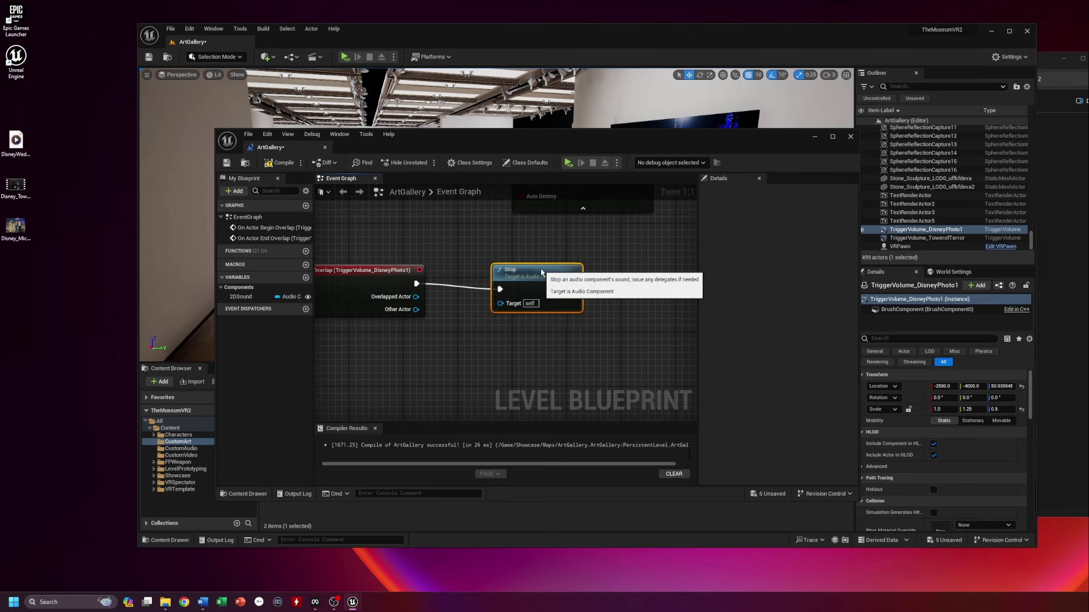
{"action": "left_click", "coordinate": [288, 165]}
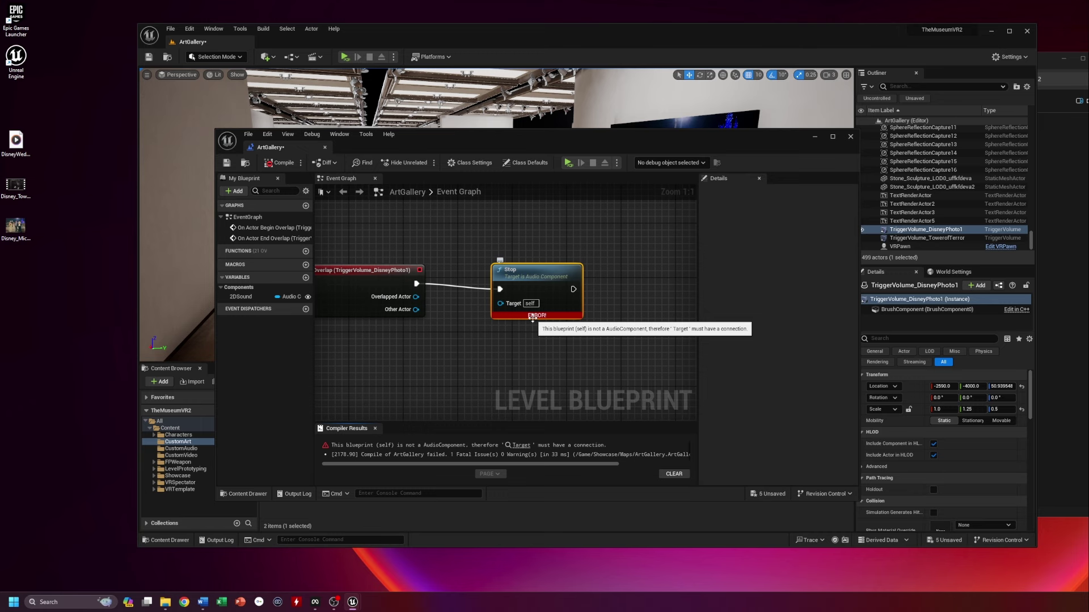
Add a Get 2DSound node below the end overlap event, connect it to the Stop node's Target, and compile
{"action": "left_click_drag", "start_coordinate": [249, 297], "coordinate": [431, 360]}
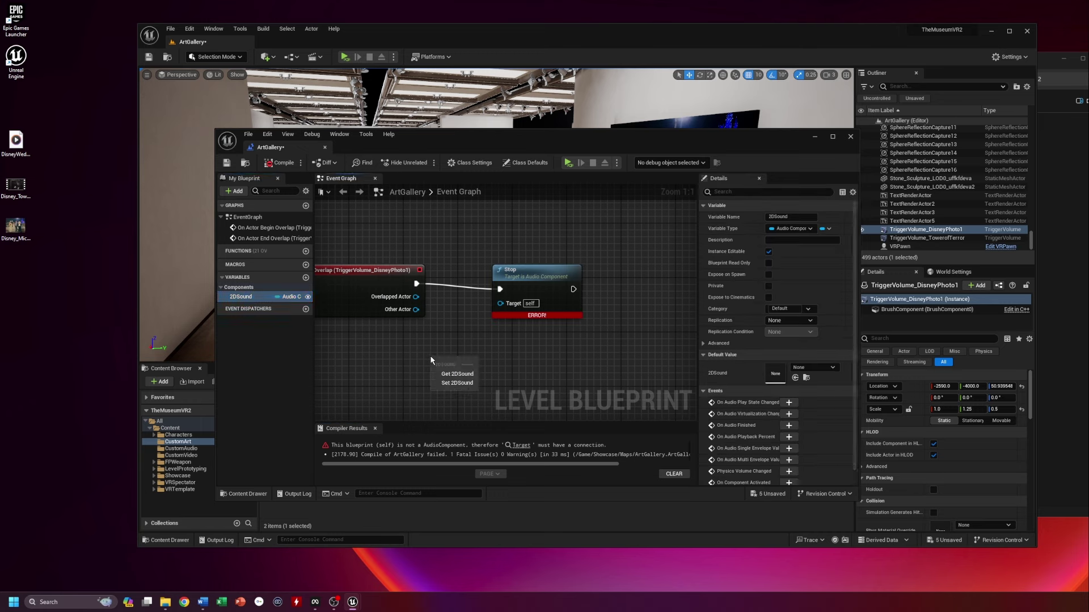
{"action": "left_click", "coordinate": [465, 376]}
{"action": "left_click_drag", "start_coordinate": [478, 361], "coordinate": [498, 302]}
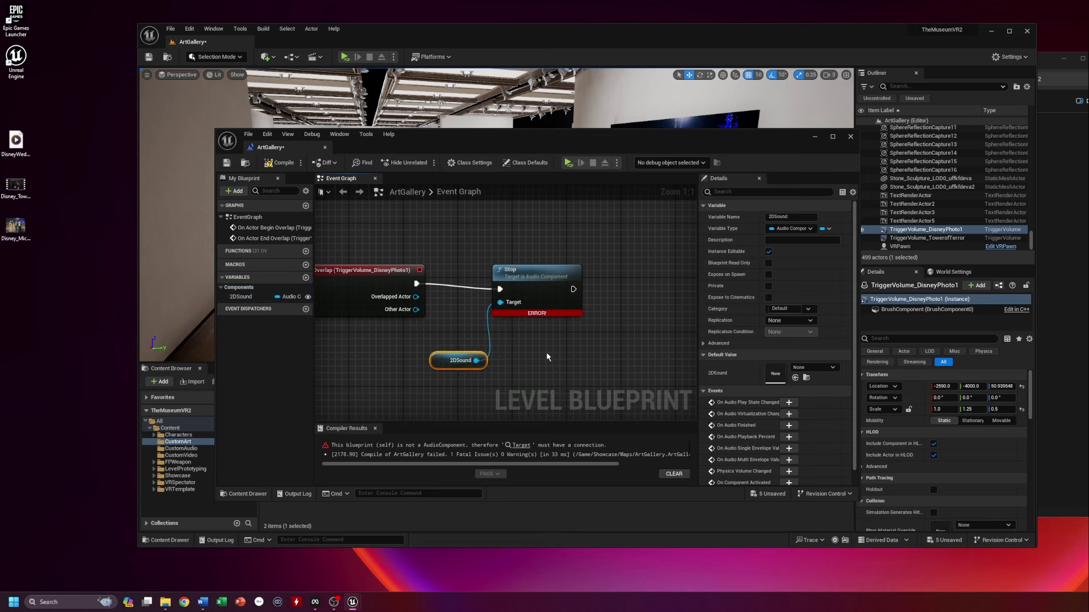
{"action": "left_click", "coordinate": [280, 163]}
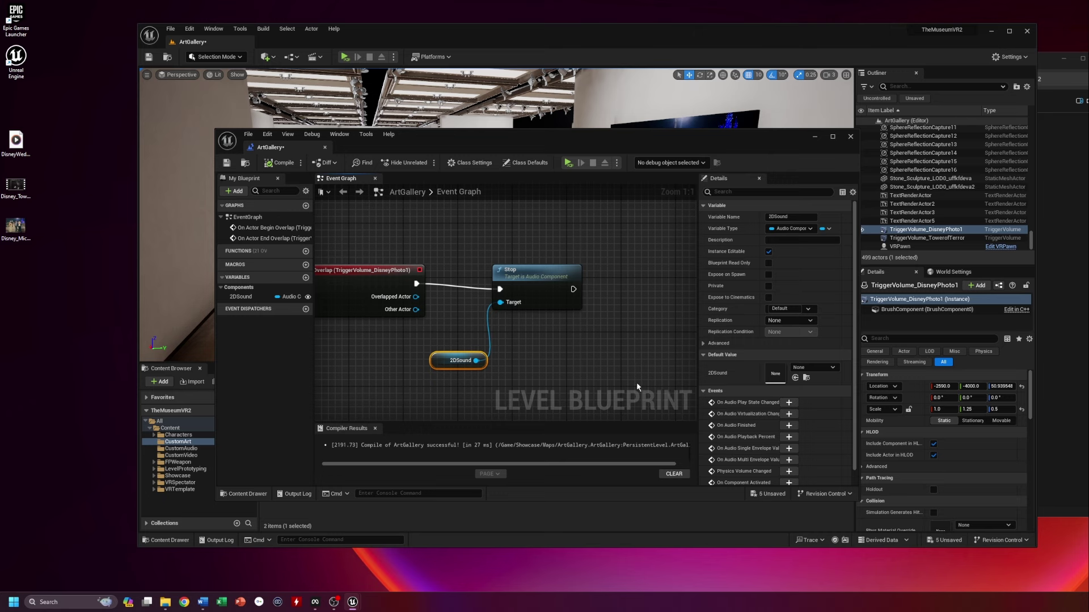
{"action": "left_click_drag", "start_coordinate": [459, 361], "coordinate": [428, 355]}
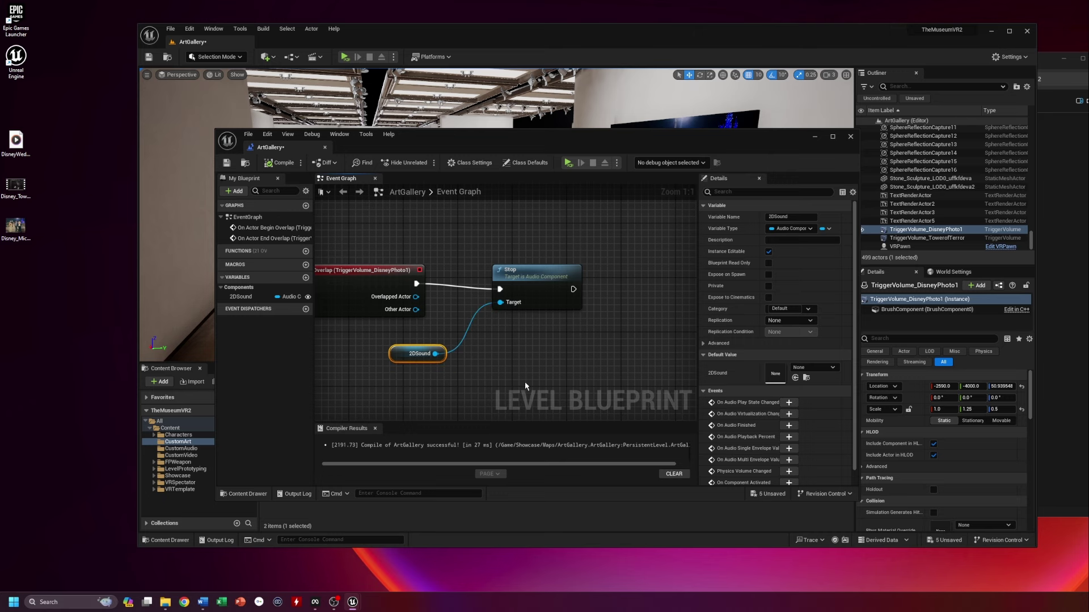
{"action": "scroll", "coordinate": [525, 382], "scroll_direction": "down", "scroll_amount": 1}
{"action": "scroll", "coordinate": [540, 386], "scroll_direction": "down", "scroll_amount": 3}
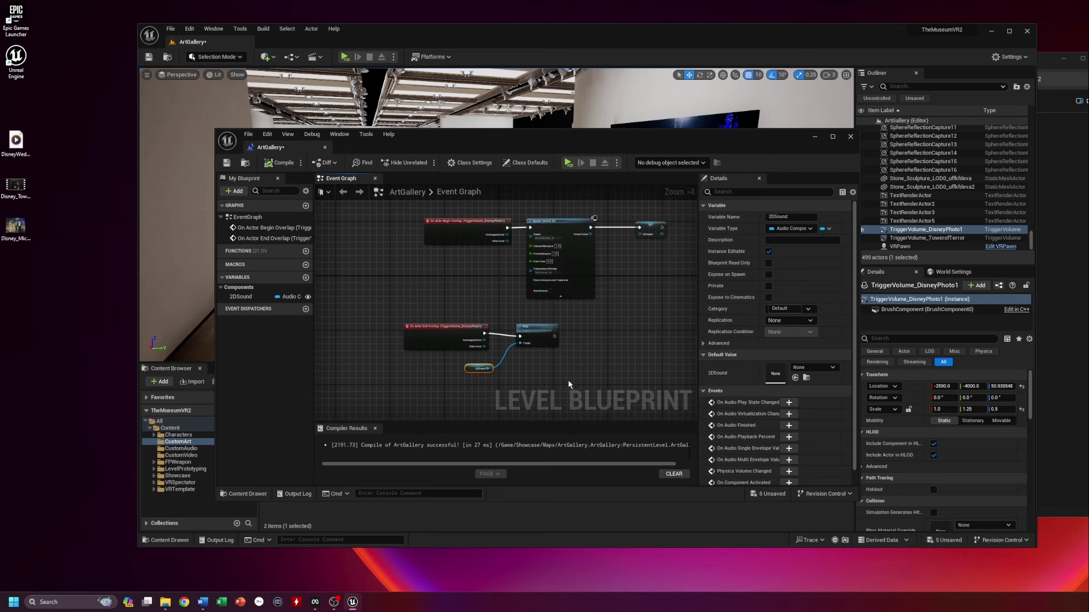
{"action": "left_click_drag", "start_coordinate": [575, 353], "coordinate": [572, 352]}
{"action": "right_click_drag", "start_coordinate": [605, 350], "coordinate": [582, 355]}
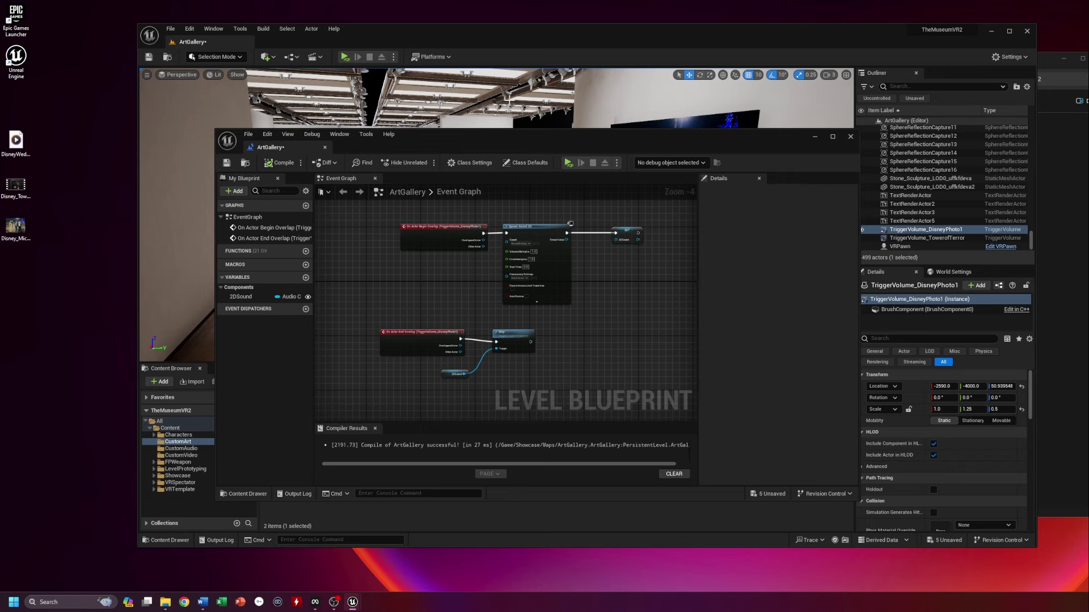
Close the Level Blueprint and select TriggerVolume_TowerofTerror in front of the astronaut painting
{"action": "left_click", "coordinate": [850, 138]}
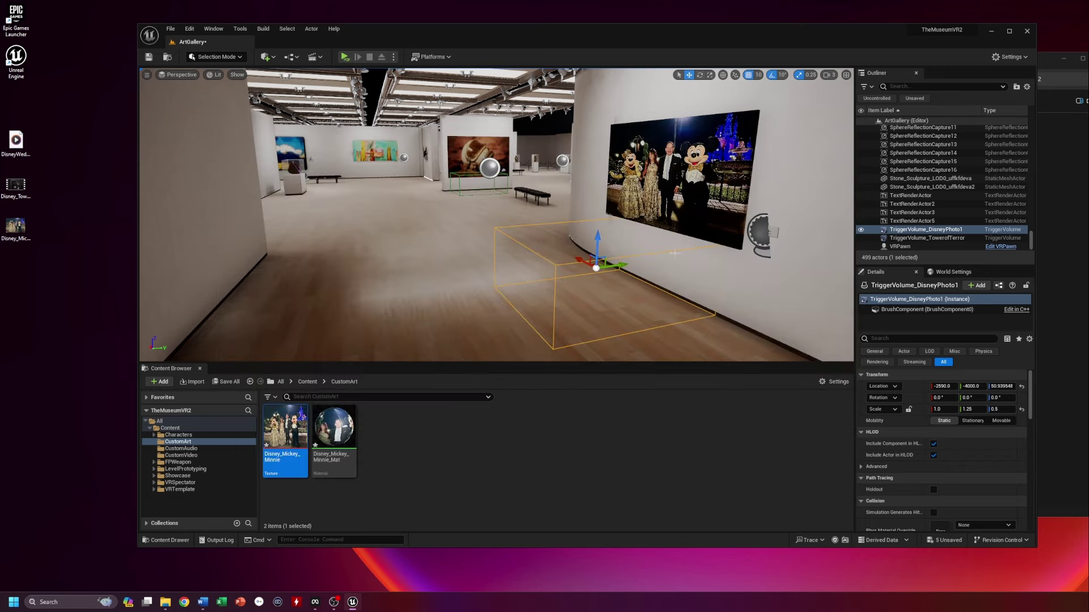
{"action": "left_click_drag", "start_coordinate": [674, 253], "coordinate": [745, 255]}
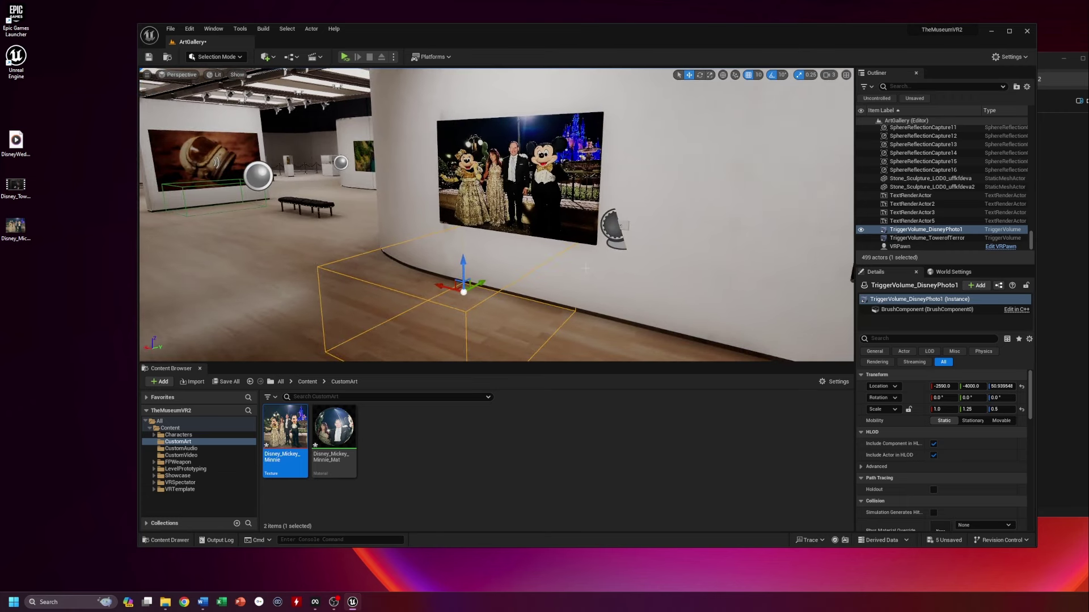
{"action": "left_click_drag", "start_coordinate": [592, 303], "coordinate": [591, 252]}
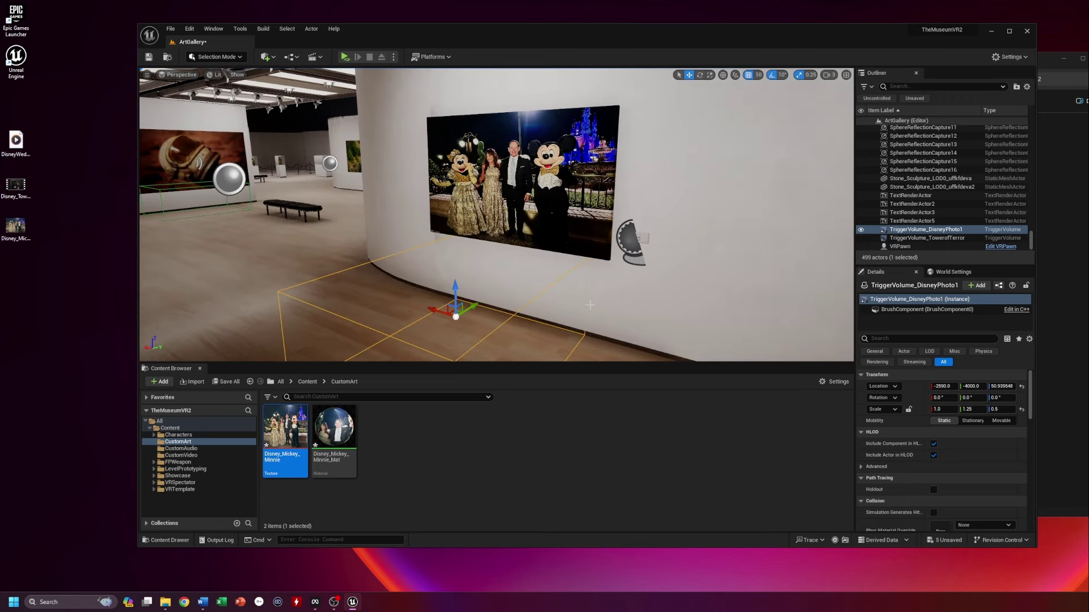
{"action": "left_click_drag", "start_coordinate": [592, 303], "coordinate": [553, 329]}
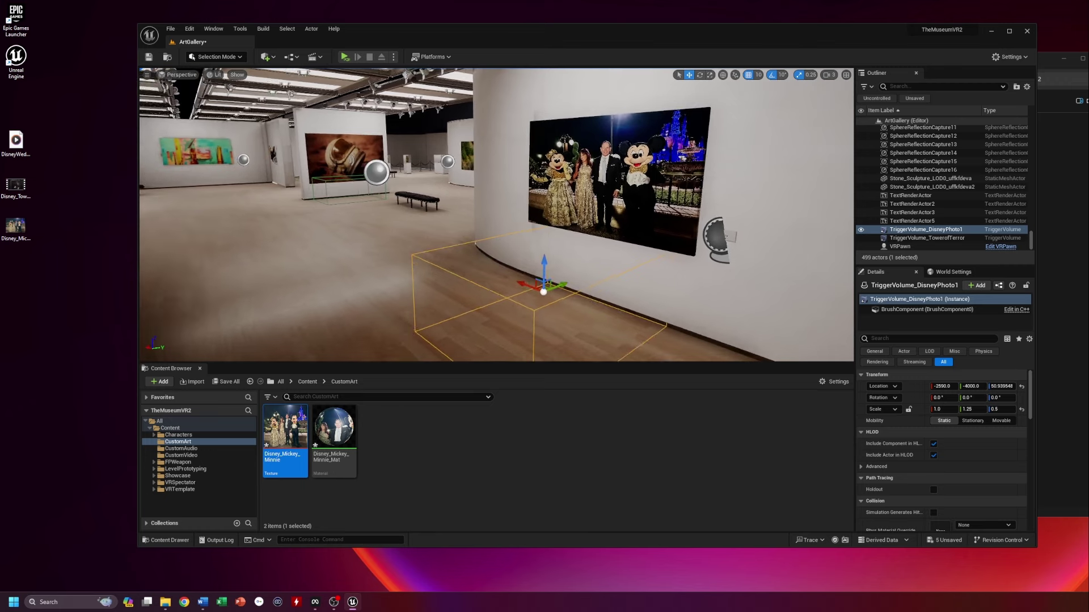
{"action": "left_click", "coordinate": [289, 56]}
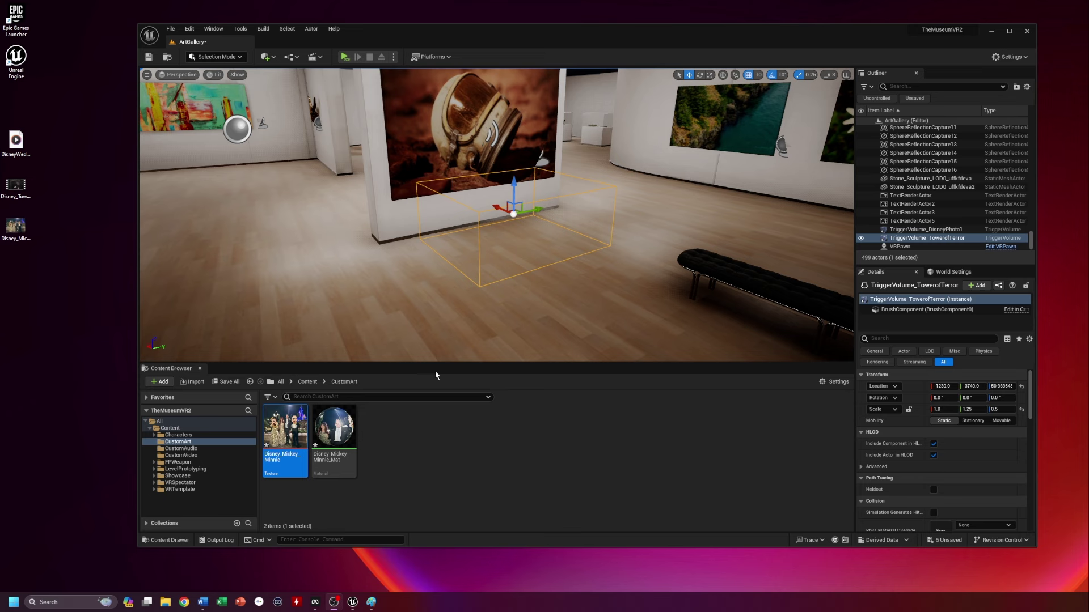
{"action": "left_click", "coordinate": [492, 209]}
Create a Media Player in the CustomVideo folder with a linked video output MediaTexture asset, keeping the default name
{"action": "left_click", "coordinate": [183, 456]}
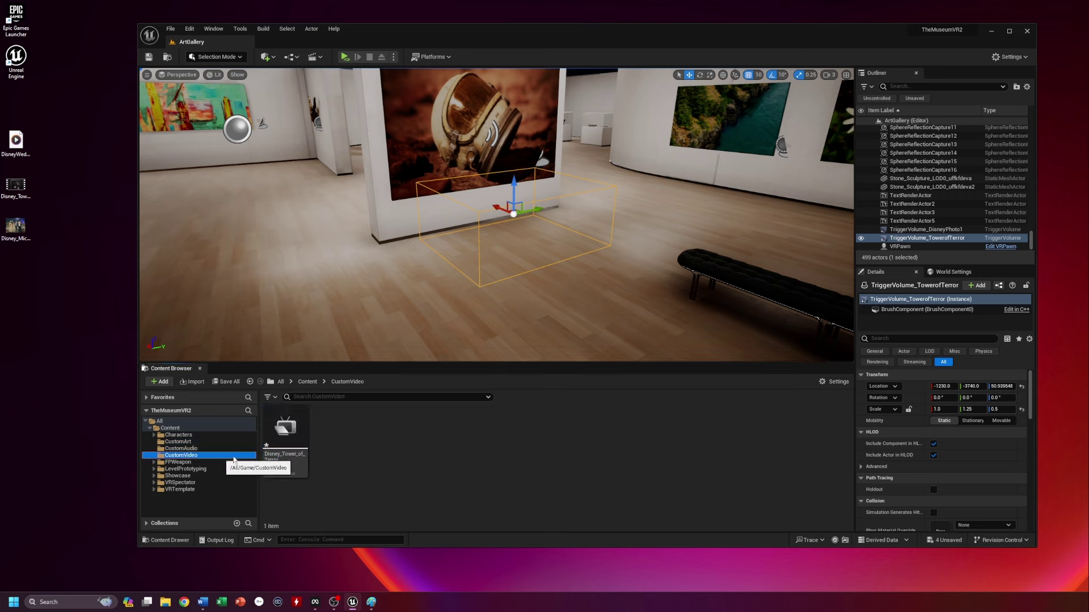
{"action": "left_click", "coordinate": [295, 431]}
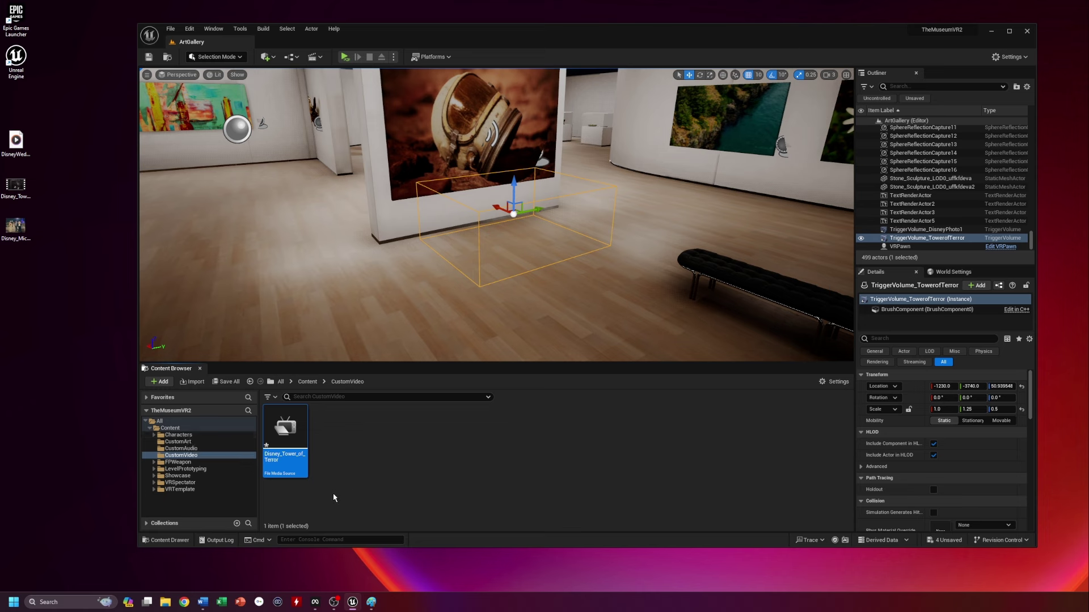
{"action": "mouse_move", "coordinate": [291, 437]}
{"action": "right_click", "coordinate": [342, 434]}
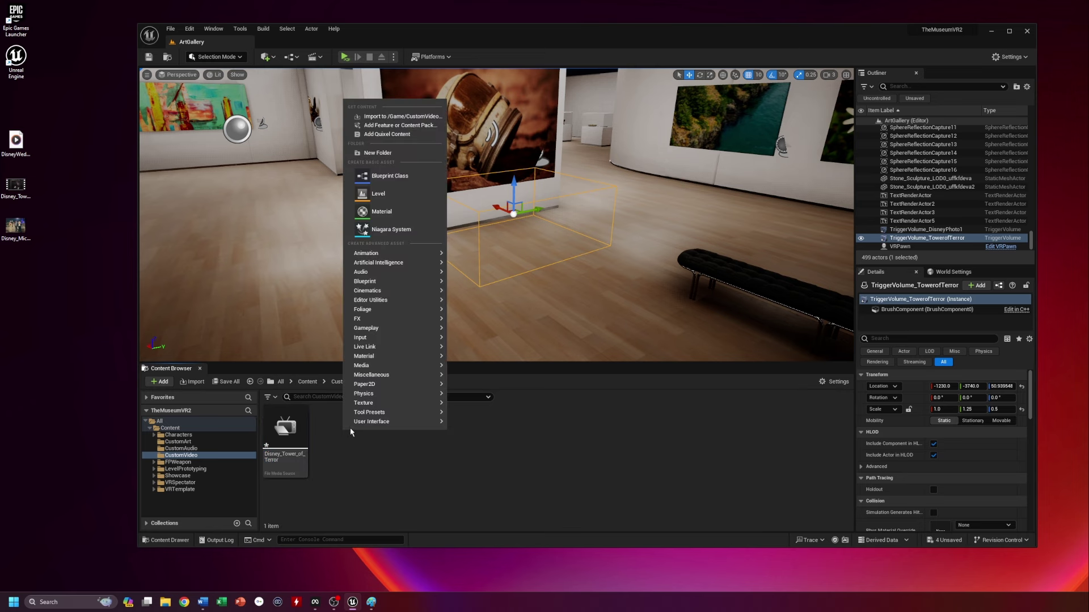
{"action": "mouse_move", "coordinate": [375, 369]}
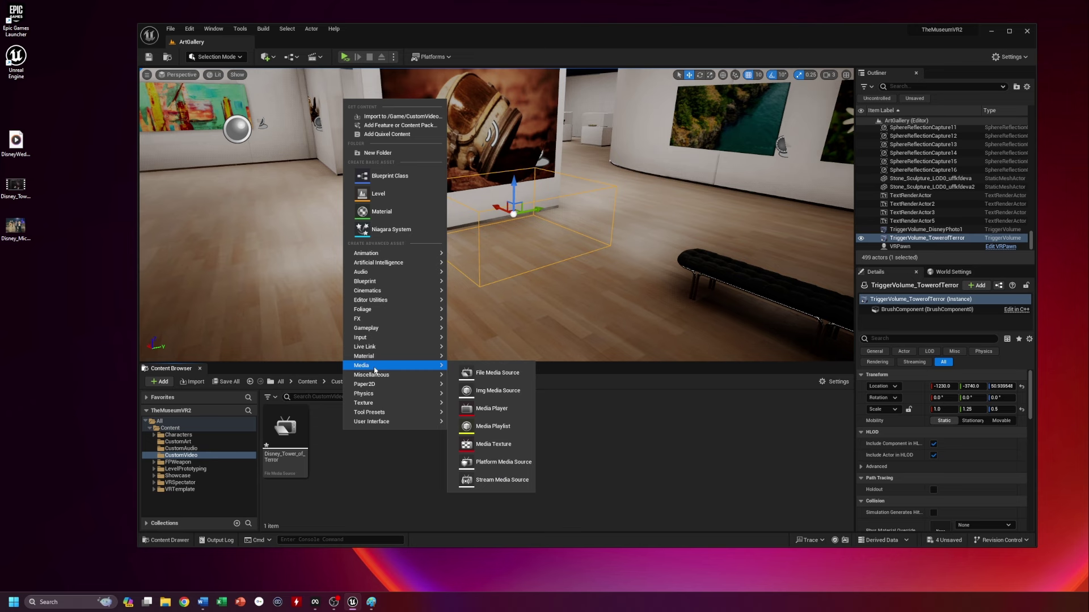
{"action": "left_click", "coordinate": [495, 413]}
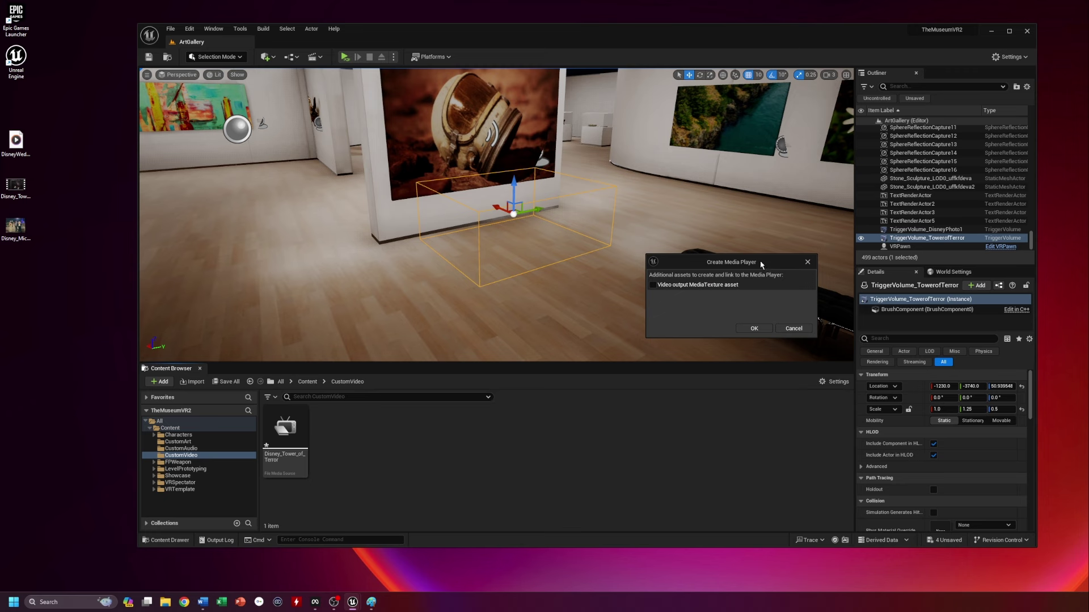
{"action": "left_click_drag", "start_coordinate": [762, 262], "coordinate": [550, 230]}
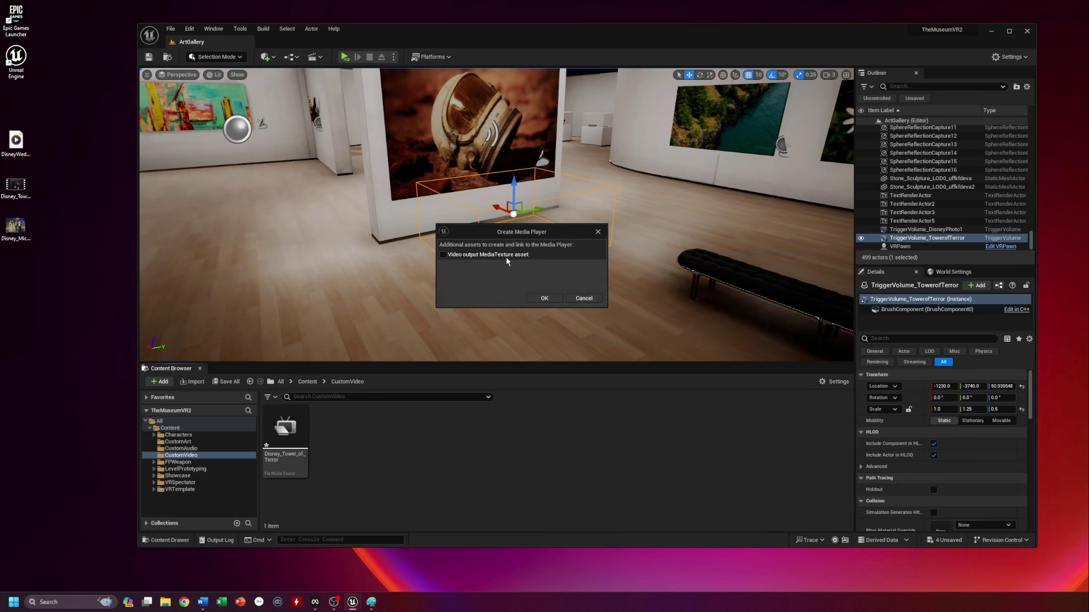
{"action": "left_click", "coordinate": [444, 256]}
{"action": "left_click", "coordinate": [543, 297]}
{"action": "key", "text": "Return"}
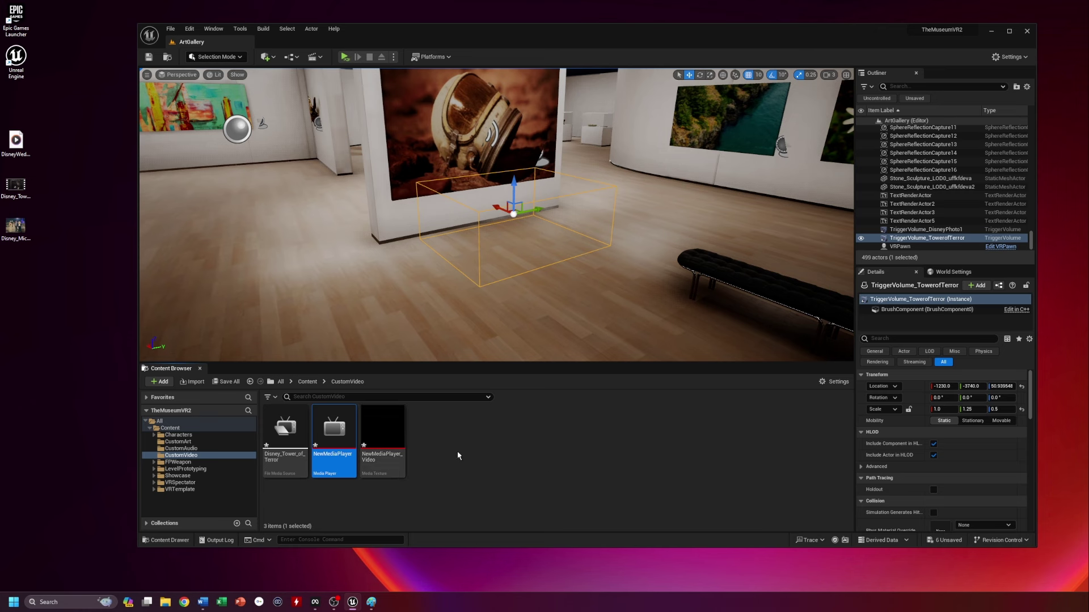
Load the Disney_Tower_of_Terror source in NewMediaPlayer, pause its playback, save the media player and close its editor
{"action": "double_click", "coordinate": [333, 434]}
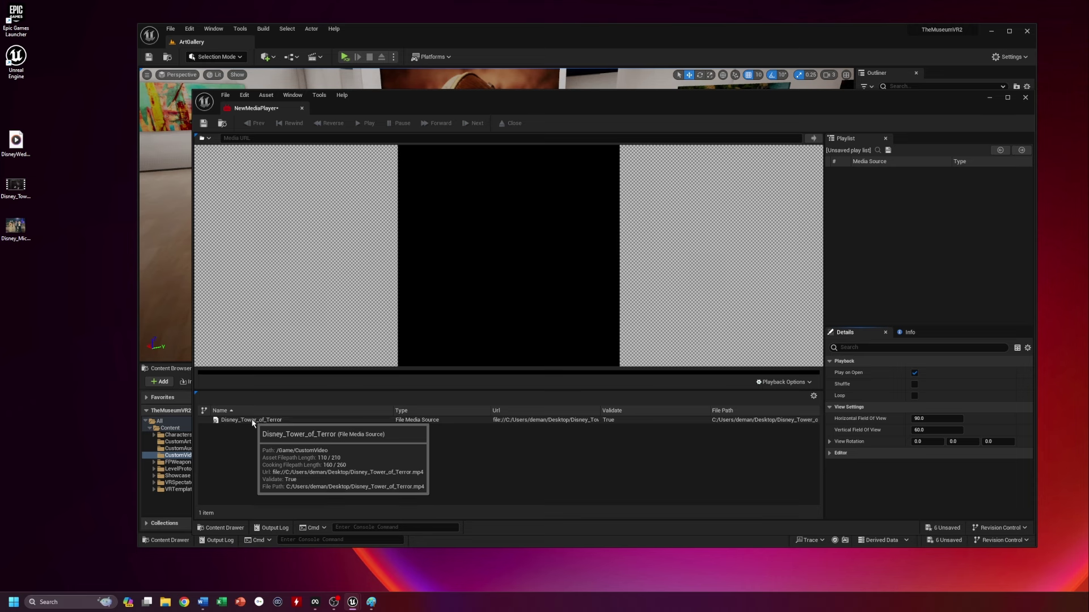
{"action": "double_click", "coordinate": [252, 421]}
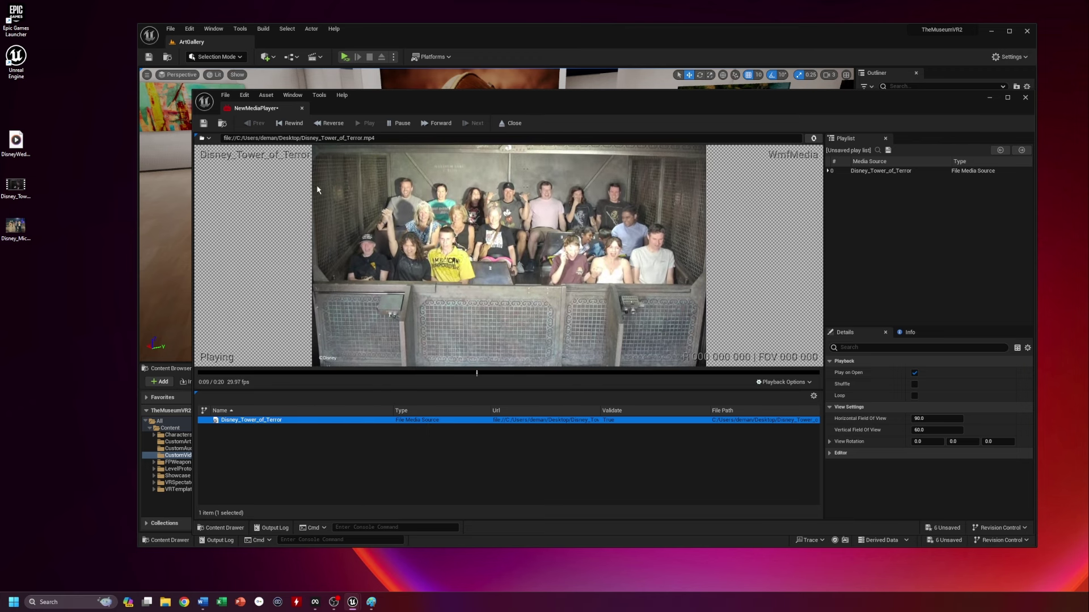
{"action": "left_click", "coordinate": [399, 123]}
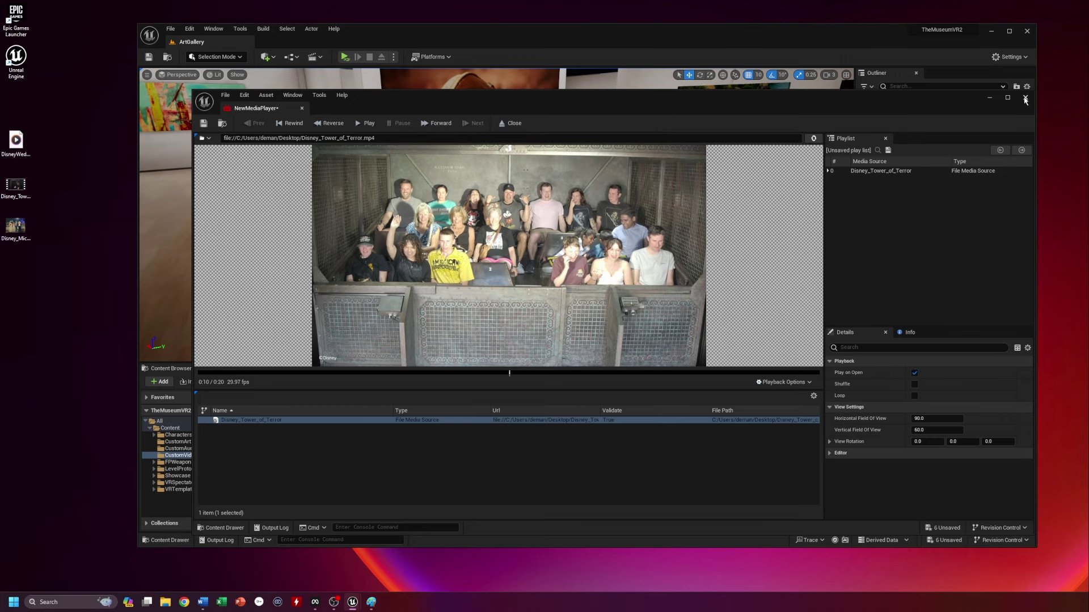
{"action": "key", "text": "ctrl+s"}
{"action": "left_click", "coordinate": [1024, 98]}
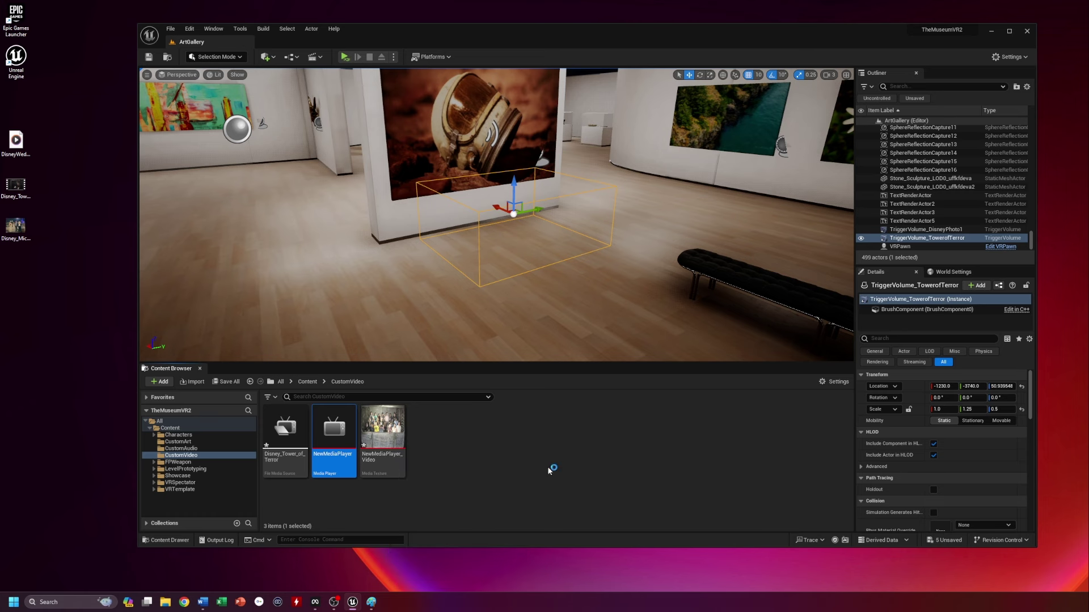
Apply the NewMediaPlayer_Video media texture to the astronaut painting and select that painting
{"action": "mouse_move", "coordinate": [382, 432]}
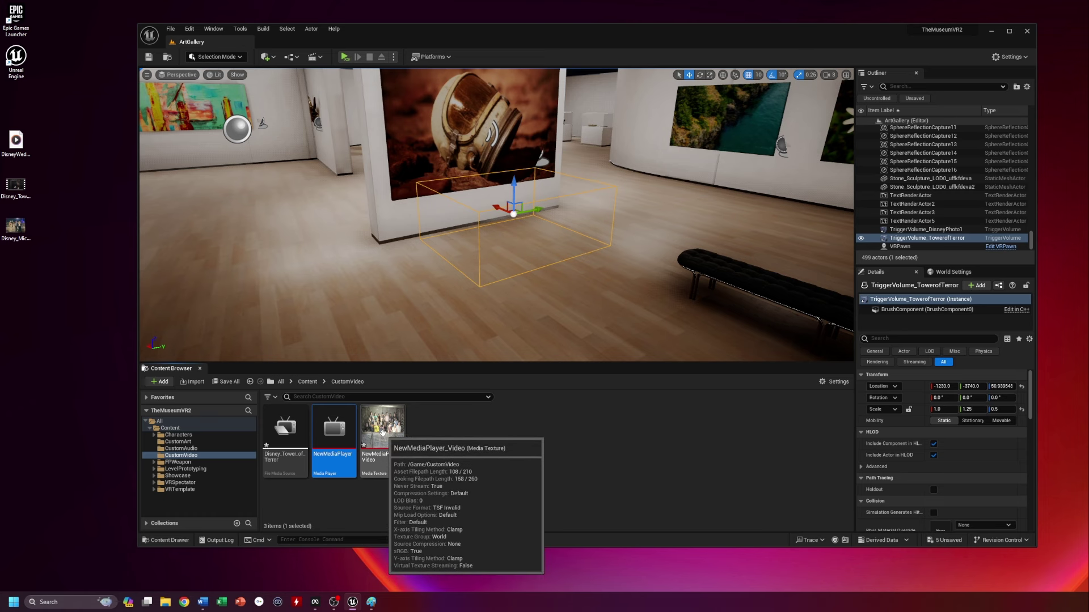
{"action": "mouse_move", "coordinate": [383, 433]}
{"action": "left_mouse_down"}
{"action": "mouse_move", "coordinate": [428, 190]}
{"action": "mouse_move", "coordinate": [451, 132]}
{"action": "left_mouse_up"}
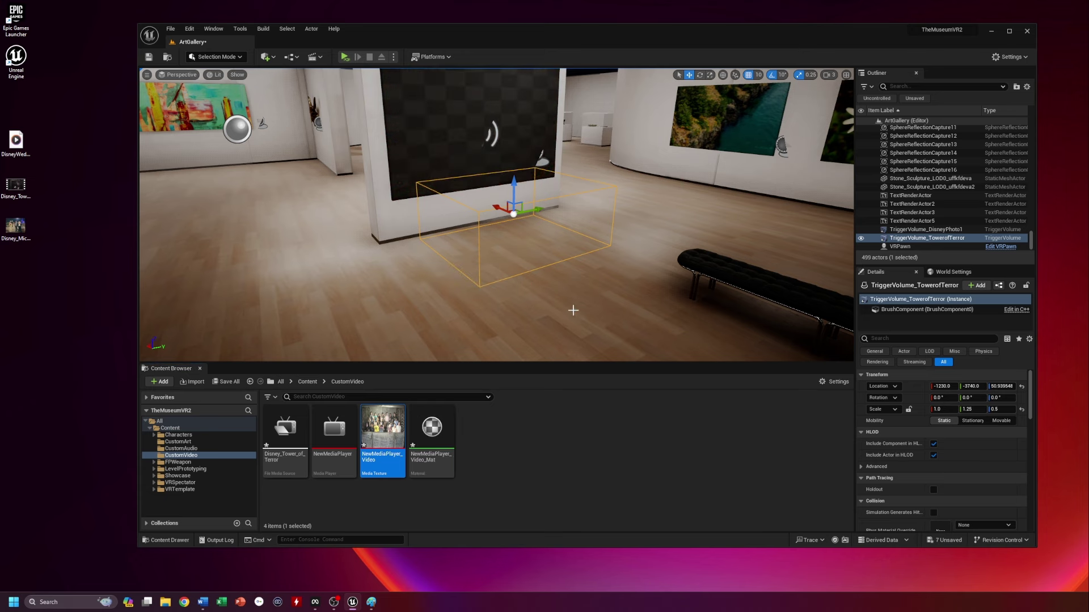
{"action": "scroll", "coordinate": [573, 310], "scroll_direction": "down", "scroll_amount": 4}
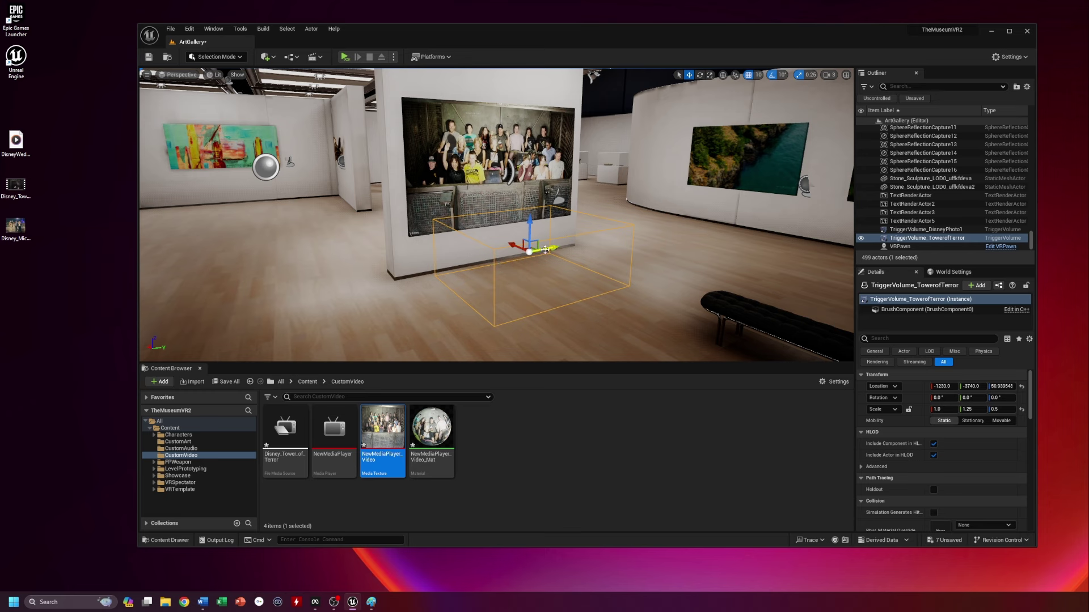
{"action": "left_click", "coordinate": [501, 143]}
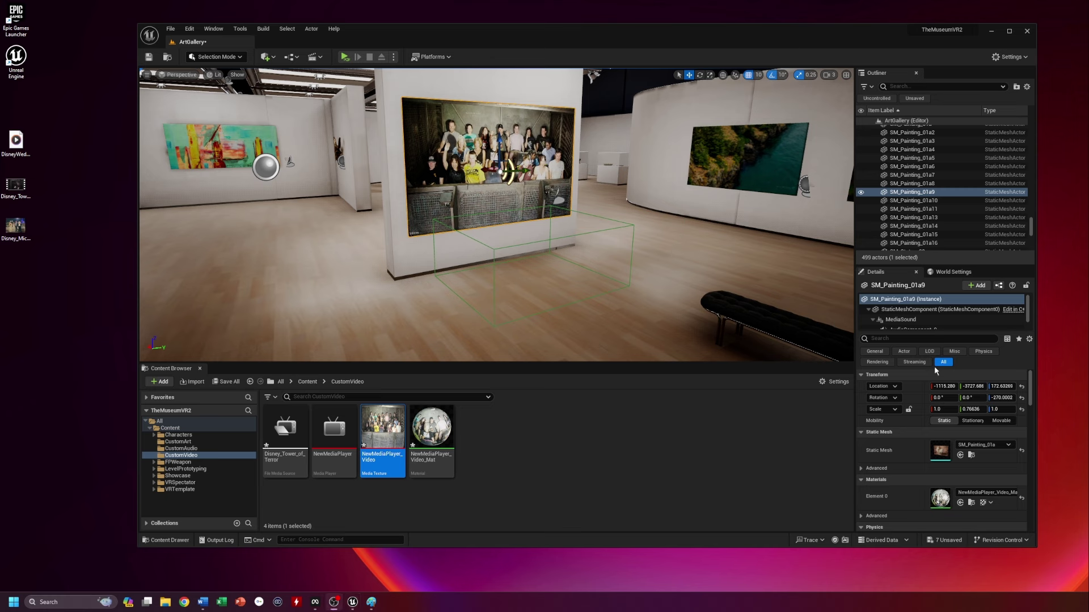
Open the Level Blueprint and add a Media Player Open Source node below the end overlap nodes, with context sensitivity off
{"action": "left_click", "coordinate": [296, 59]}
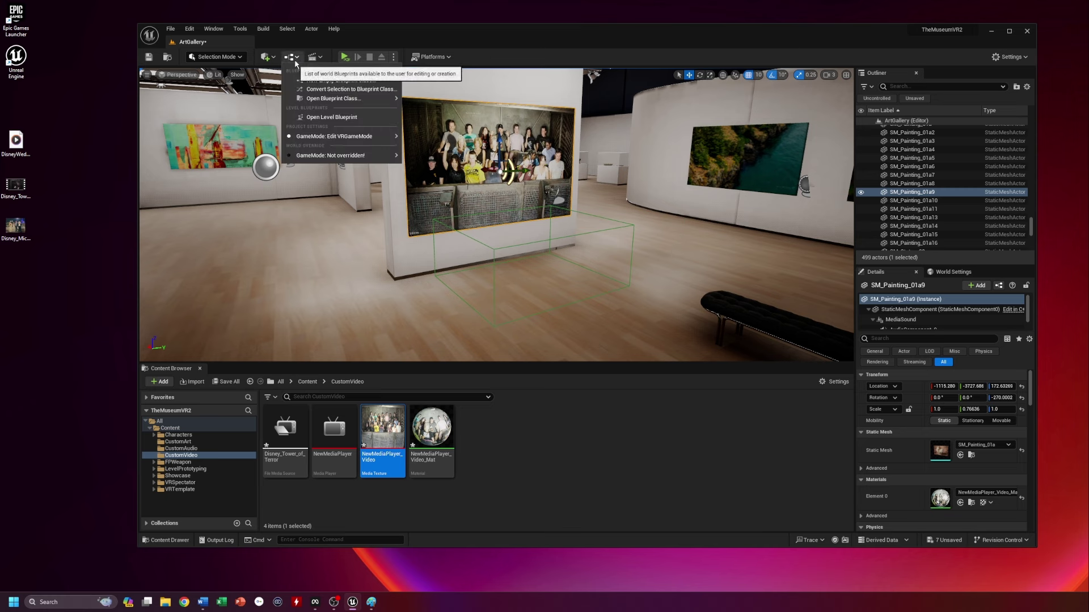
{"action": "left_click", "coordinate": [309, 116]}
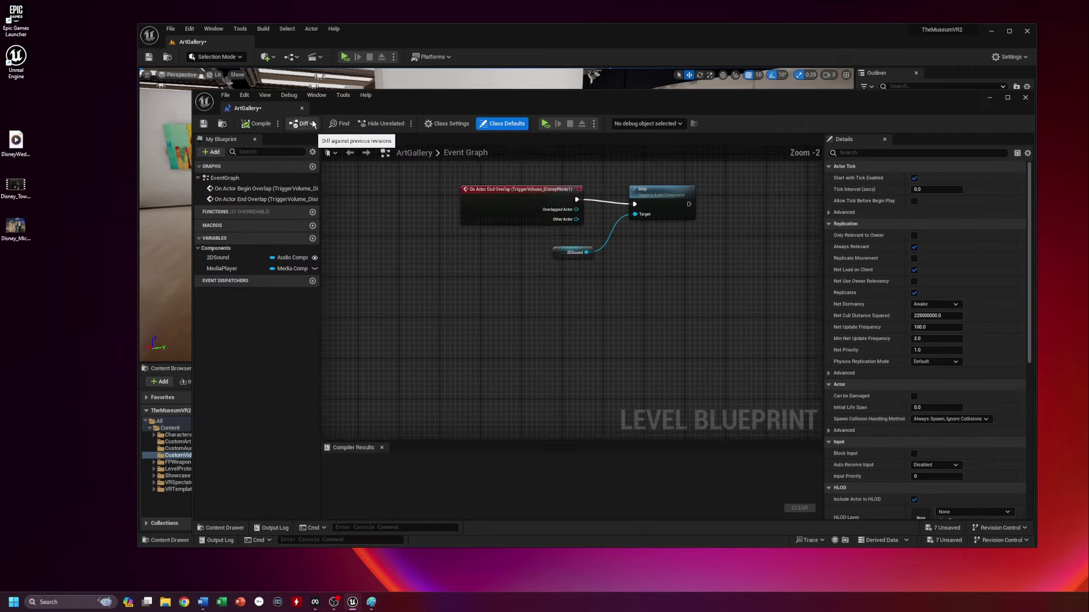
{"action": "scroll", "coordinate": [507, 406], "scroll_direction": "up", "scroll_amount": 2}
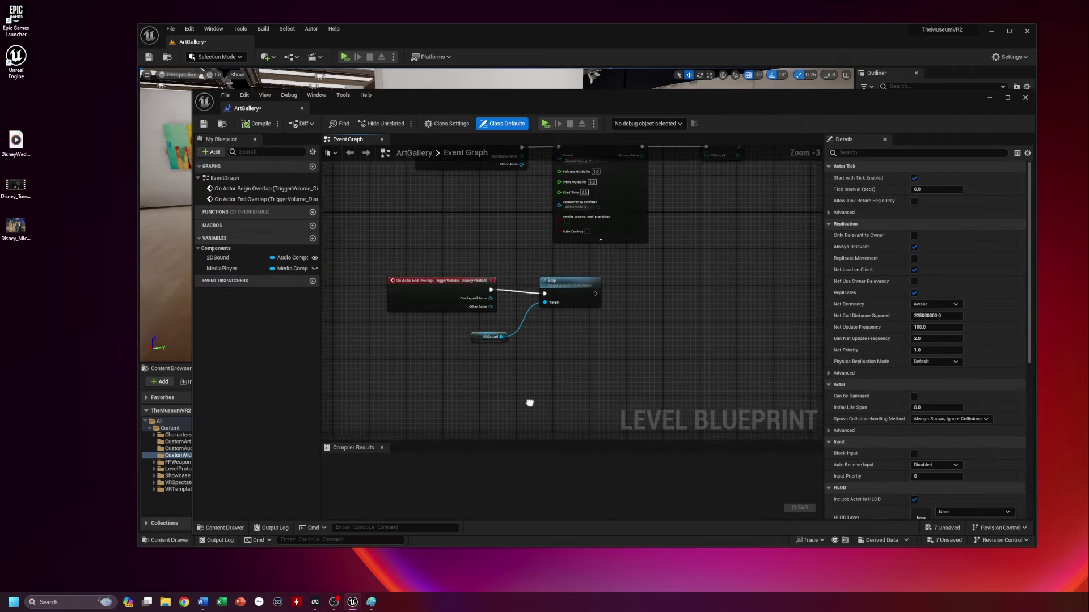
{"action": "right_click_drag", "start_coordinate": [527, 401], "coordinate": [513, 346]}
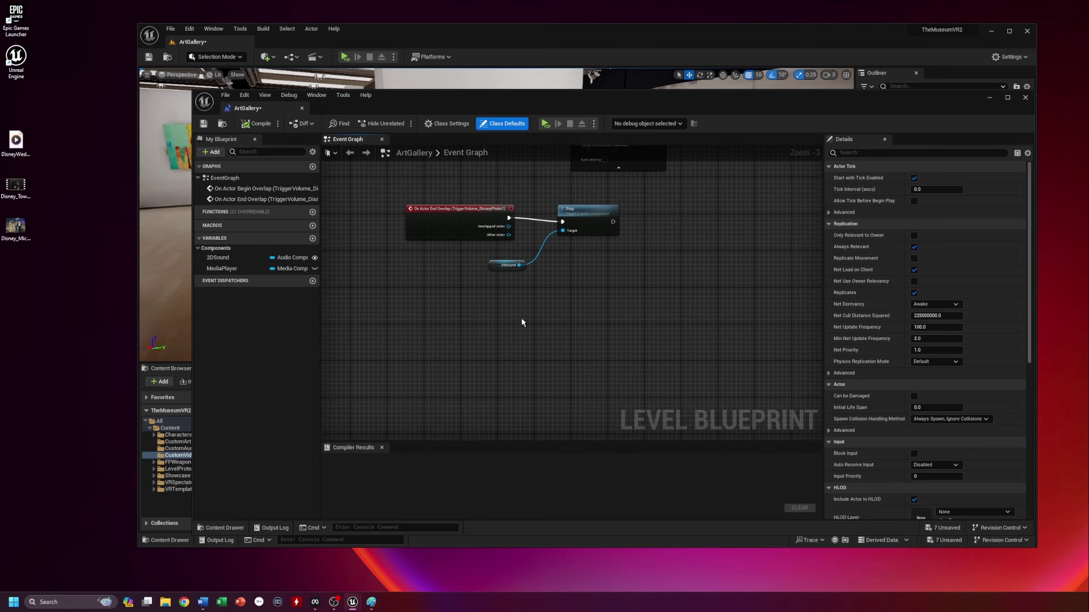
{"action": "right_click", "coordinate": [514, 322]}
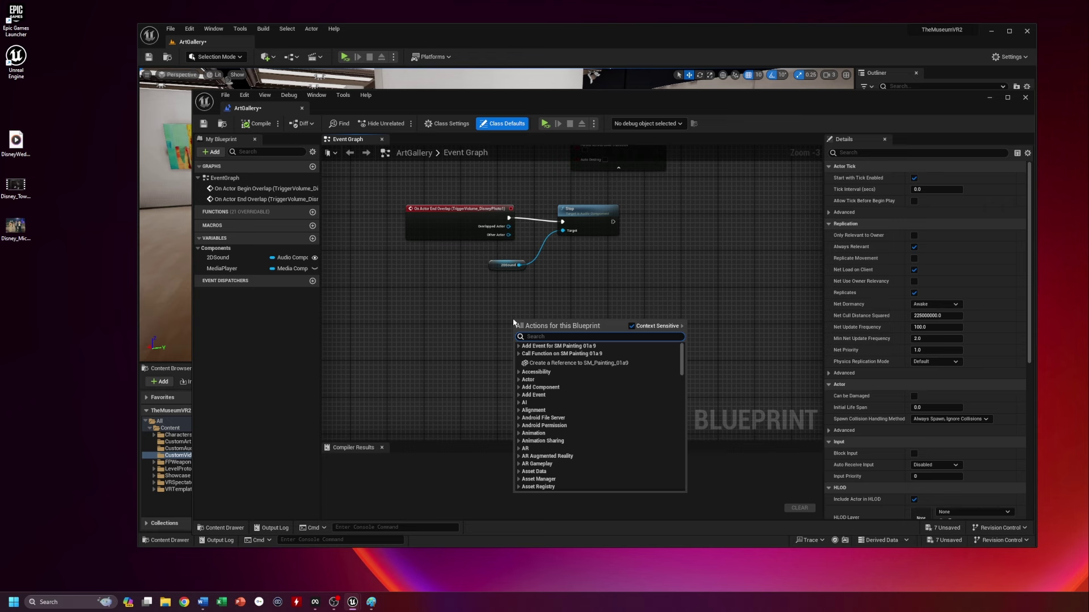
{"action": "type", "text": "open sour"}
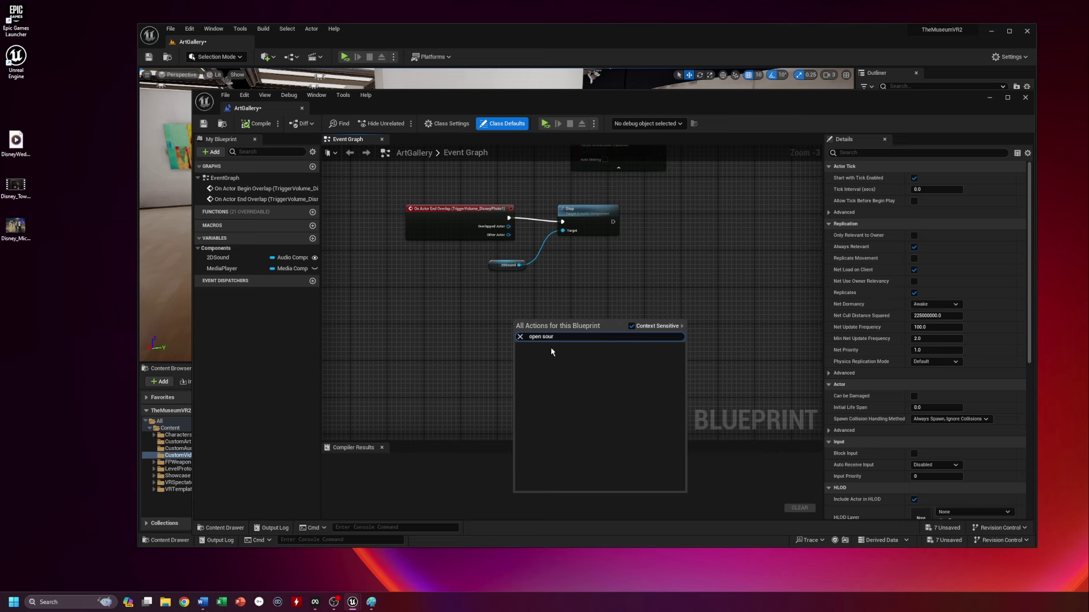
{"action": "left_click", "coordinate": [633, 327]}
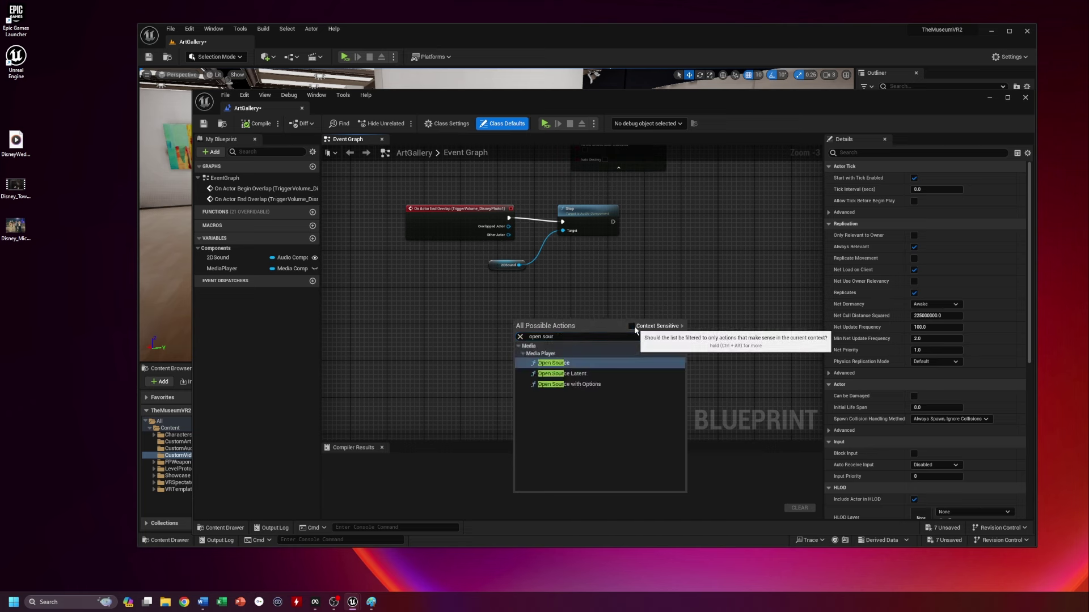
{"action": "left_click", "coordinate": [553, 364]}
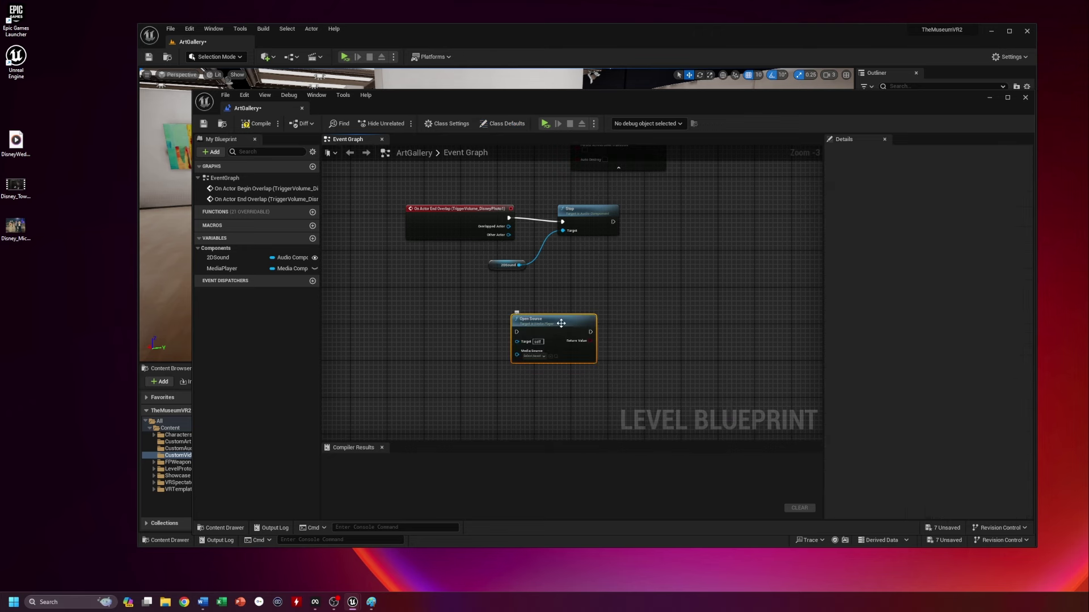
{"action": "left_click_drag", "start_coordinate": [562, 320], "coordinate": [603, 302]}
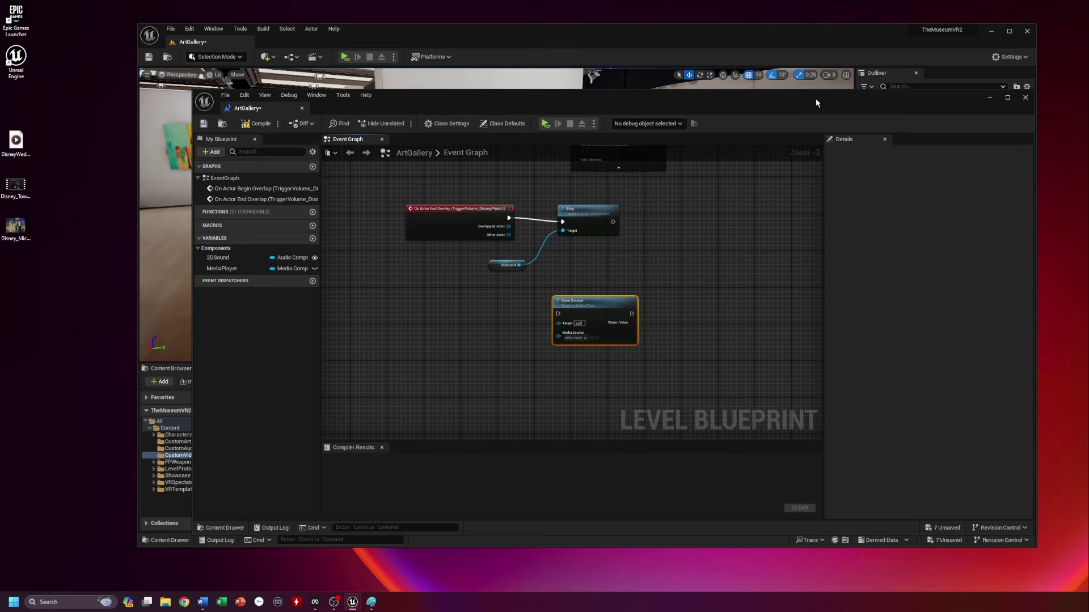
Uncover the Outliner beside the Level Blueprint, filter its actors by "trigg" and select TriggerVolume_TowerofTerror
{"action": "left_click_drag", "start_coordinate": [816, 102], "coordinate": [759, 101]}
{"action": "left_click_drag", "start_coordinate": [973, 253], "coordinate": [821, 253]}
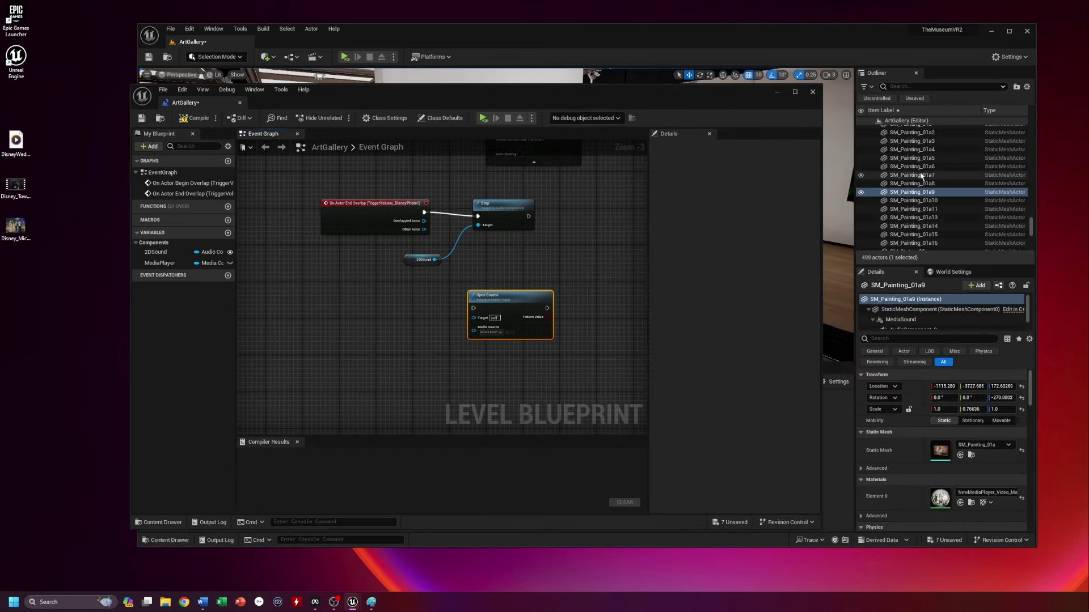
{"action": "left_click", "coordinate": [883, 87]}
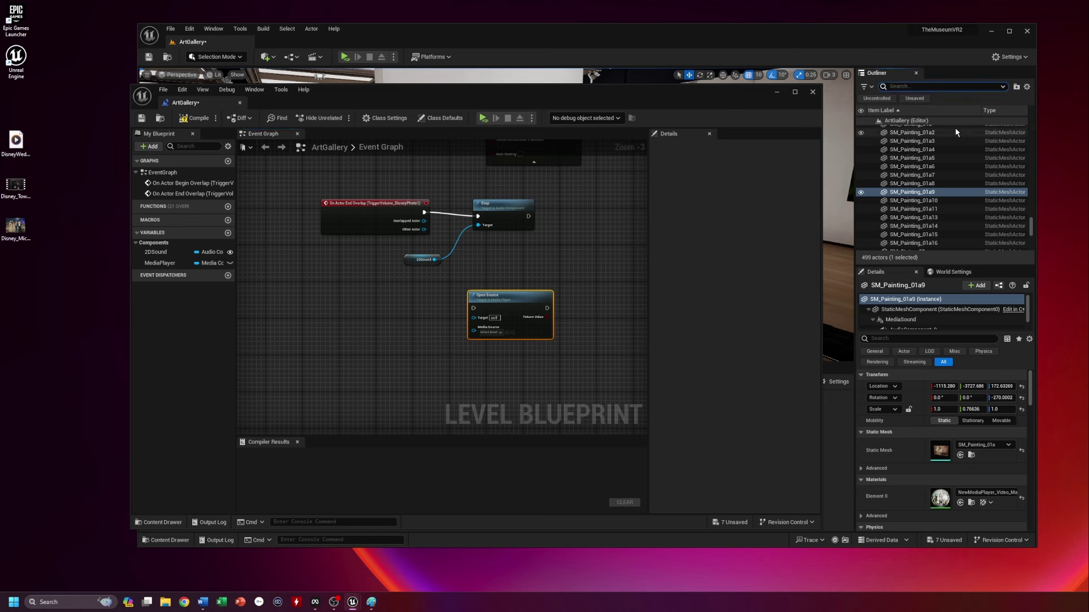
{"action": "type", "text": "trigg"}
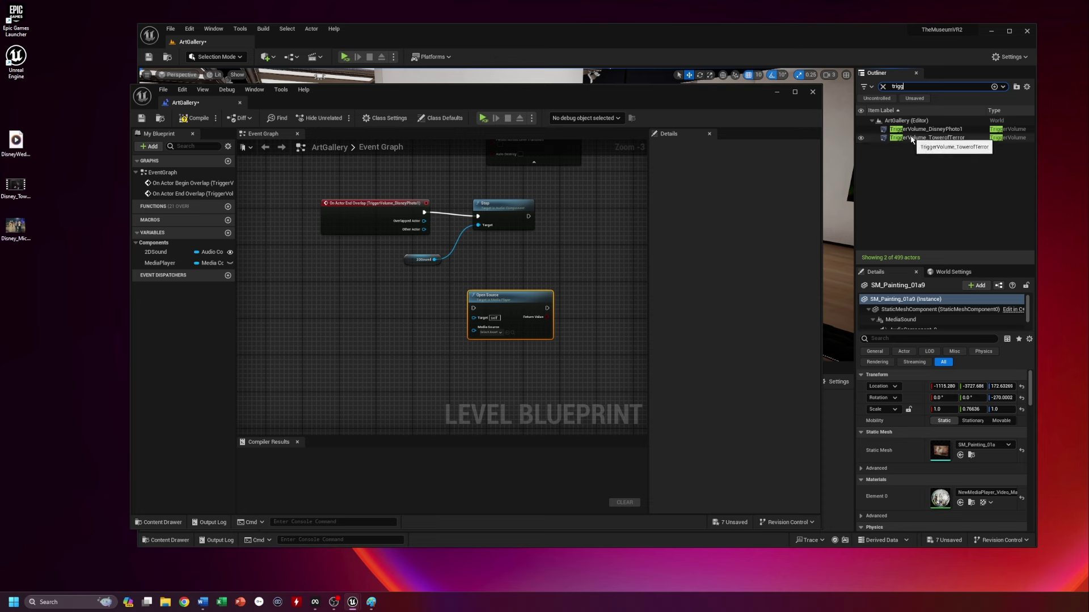
{"action": "left_click", "coordinate": [930, 138]}
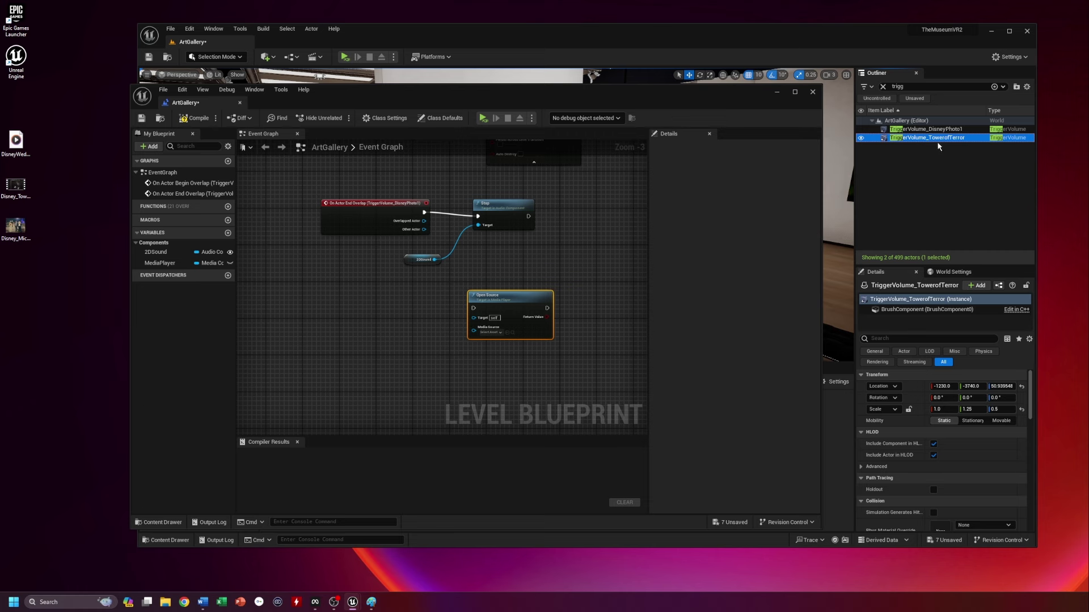
Add an On Actor Begin Overlap event for TriggerVolume_TowerofTerror to the Event Graph, with context sensitivity on
{"action": "right_click", "coordinate": [342, 311]}
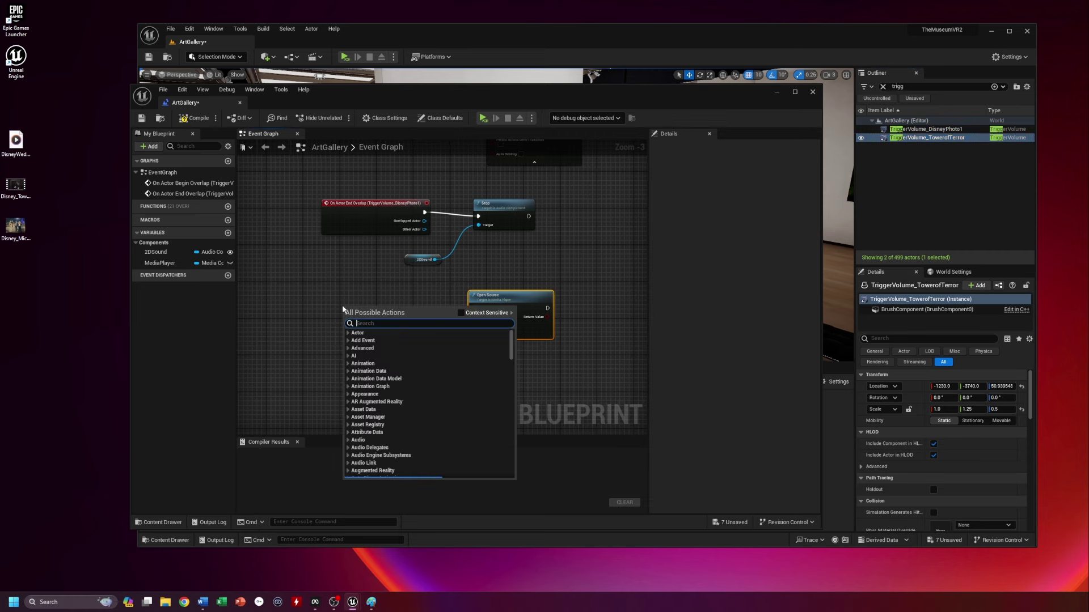
{"action": "left_click", "coordinate": [460, 313]}
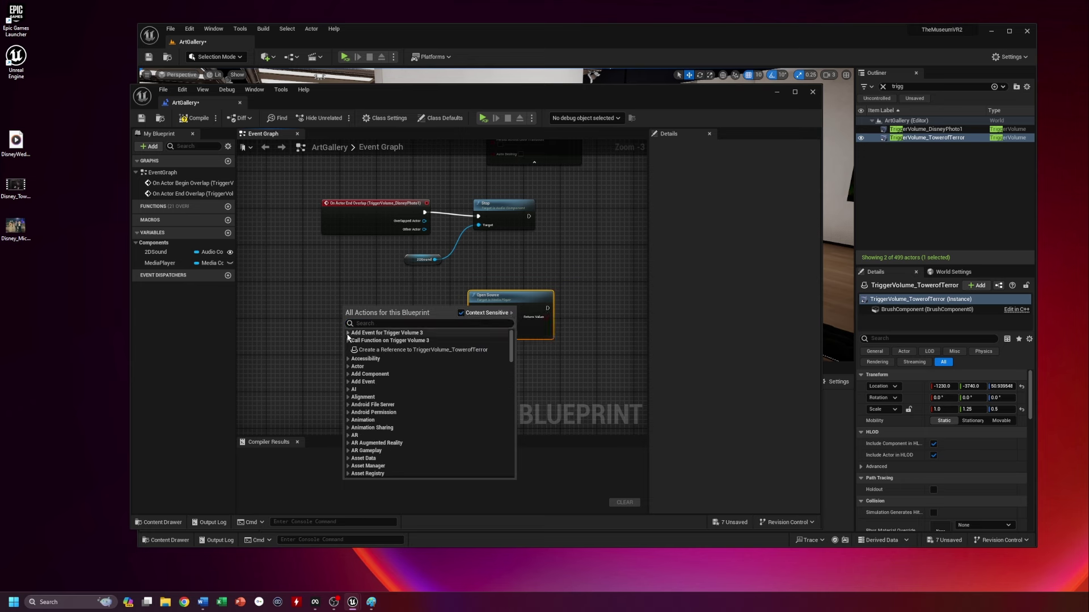
{"action": "left_click", "coordinate": [348, 334]}
{"action": "left_click", "coordinate": [352, 340]}
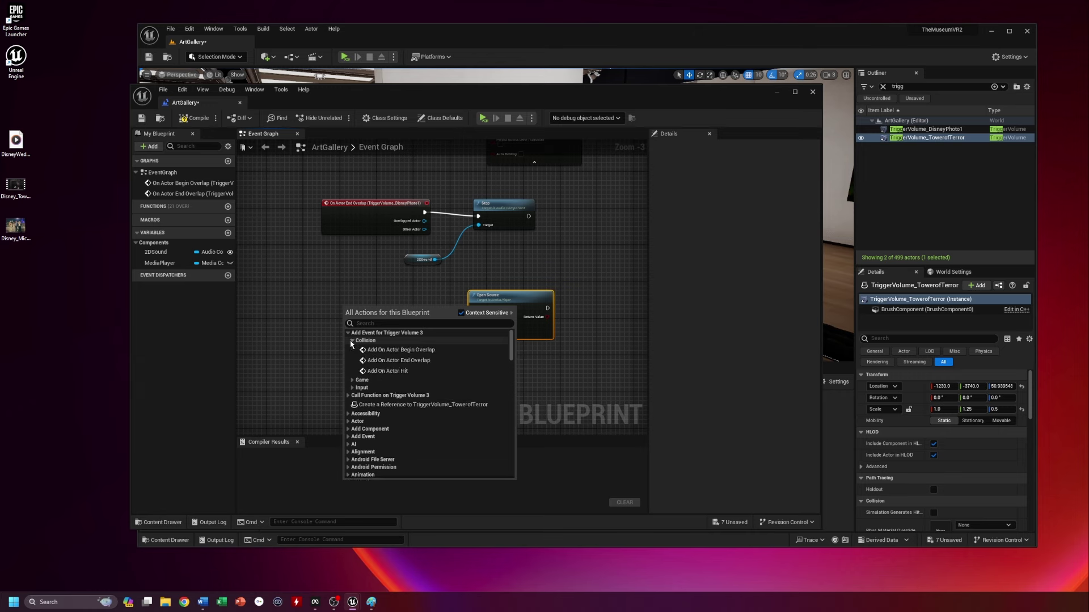
{"action": "left_click", "coordinate": [395, 350]}
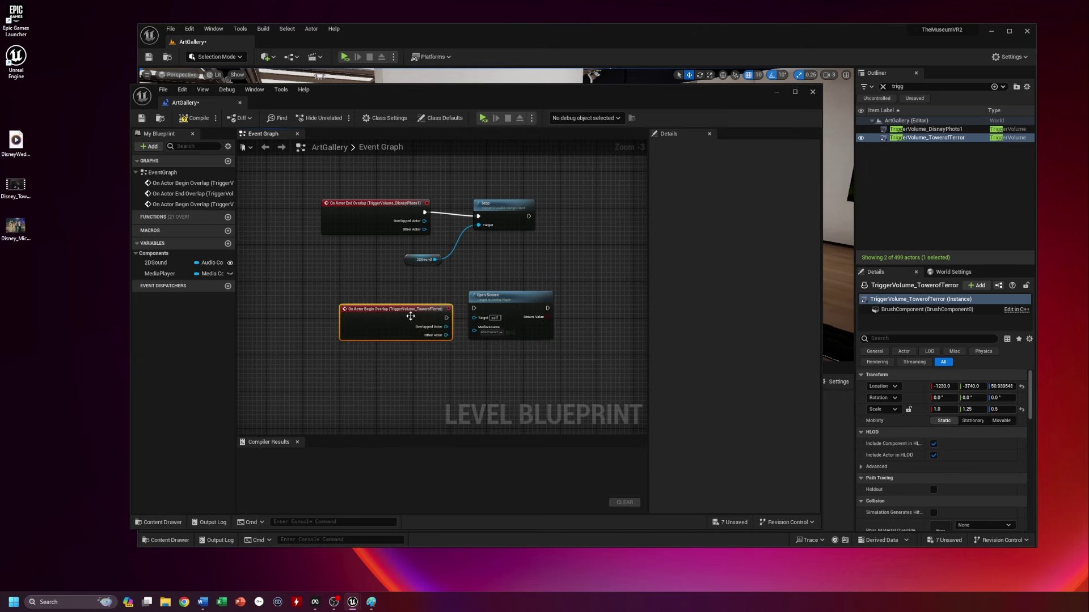
Place the Tower of Terror begin overlap event before the Open Source node and connect their execution pins
{"action": "left_click_drag", "start_coordinate": [408, 310], "coordinate": [377, 305]}
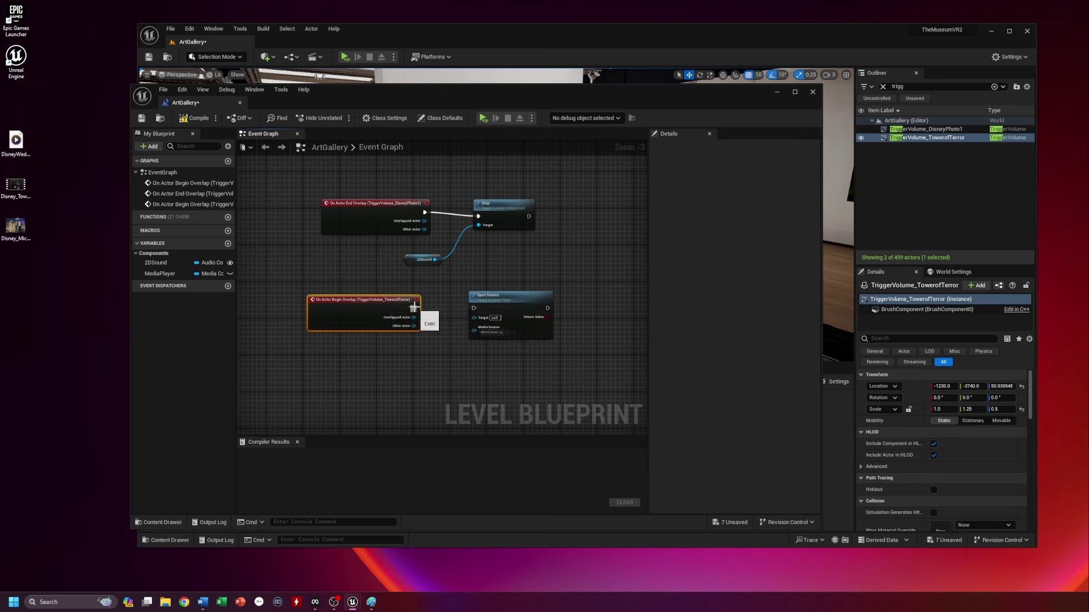
{"action": "left_click_drag", "start_coordinate": [414, 308], "coordinate": [475, 311]}
{"action": "scroll", "coordinate": [502, 363], "scroll_direction": "up", "scroll_amount": 3}
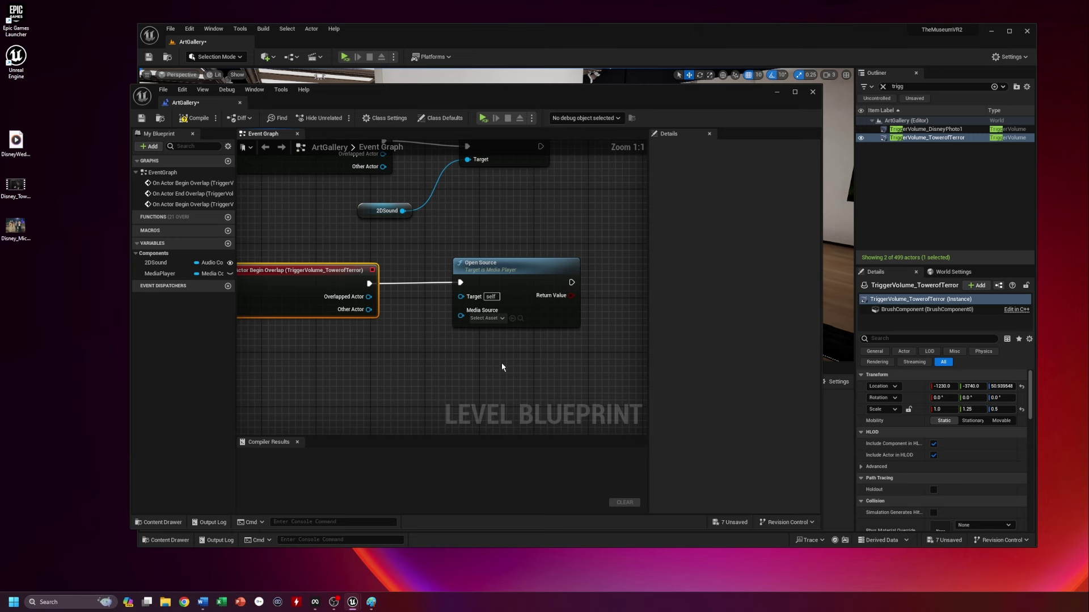
Set the Open Source node's Media Source to Disney_Tower_of_Terror, and compile and save the Level Blueprint
{"action": "right_click_drag", "start_coordinate": [425, 376], "coordinate": [458, 353]}
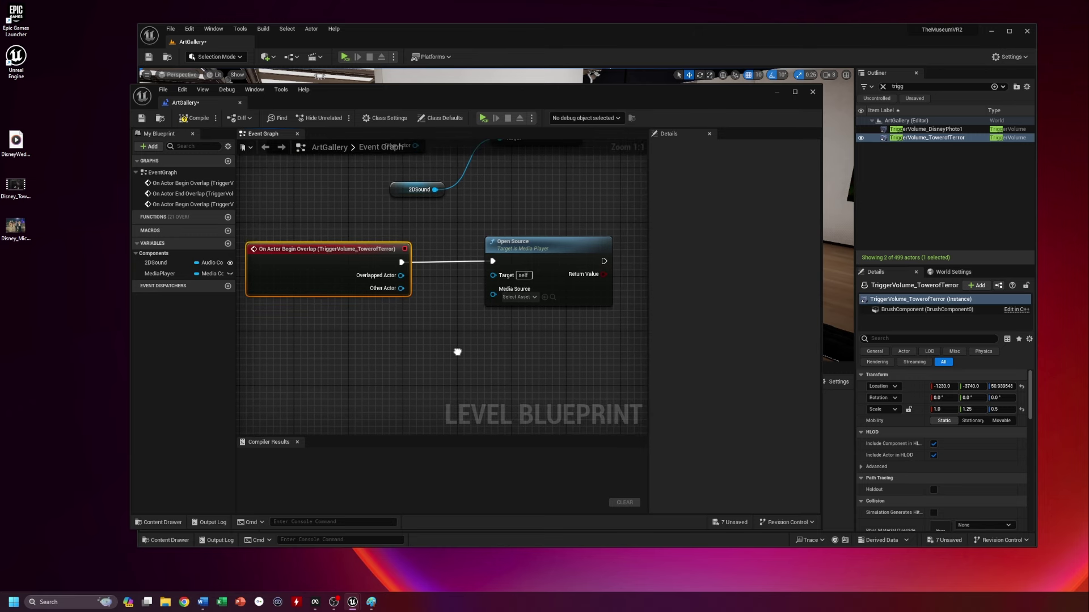
{"action": "left_click", "coordinate": [511, 297]}
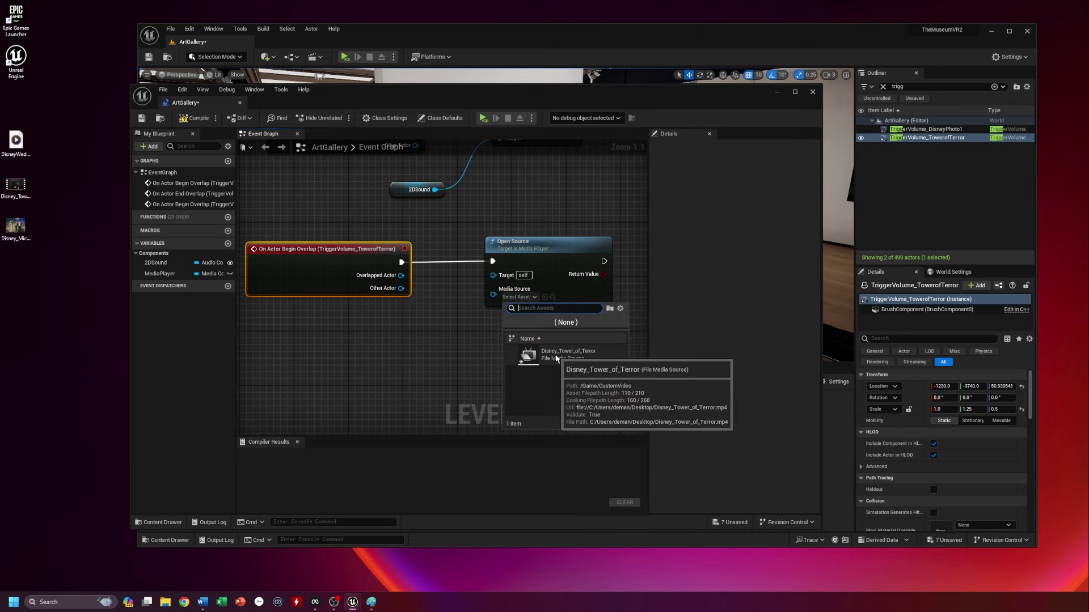
{"action": "left_click", "coordinate": [576, 356]}
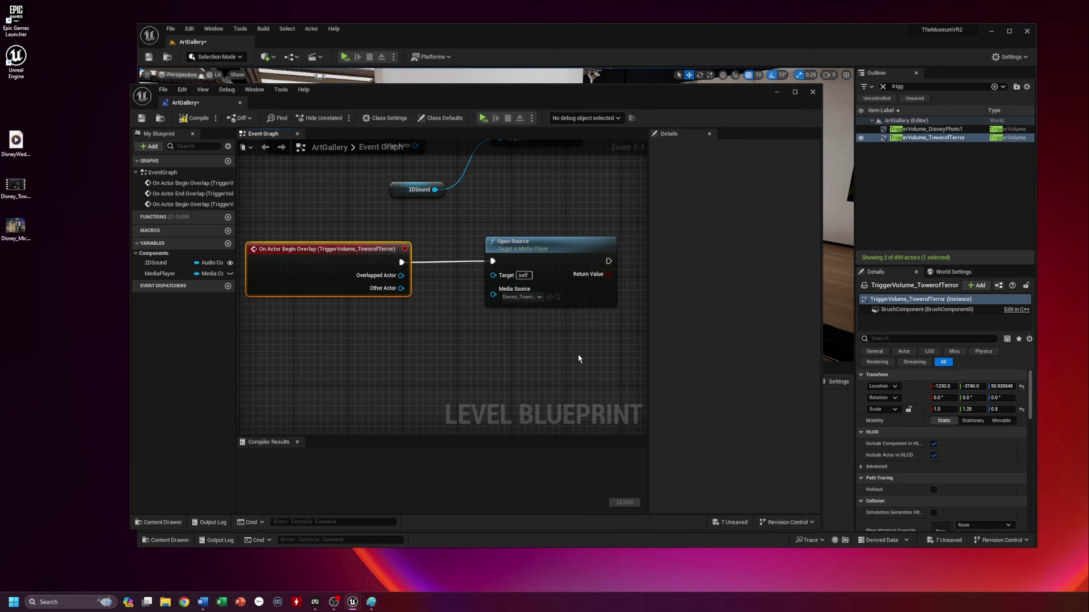
{"action": "left_click", "coordinate": [204, 122]}
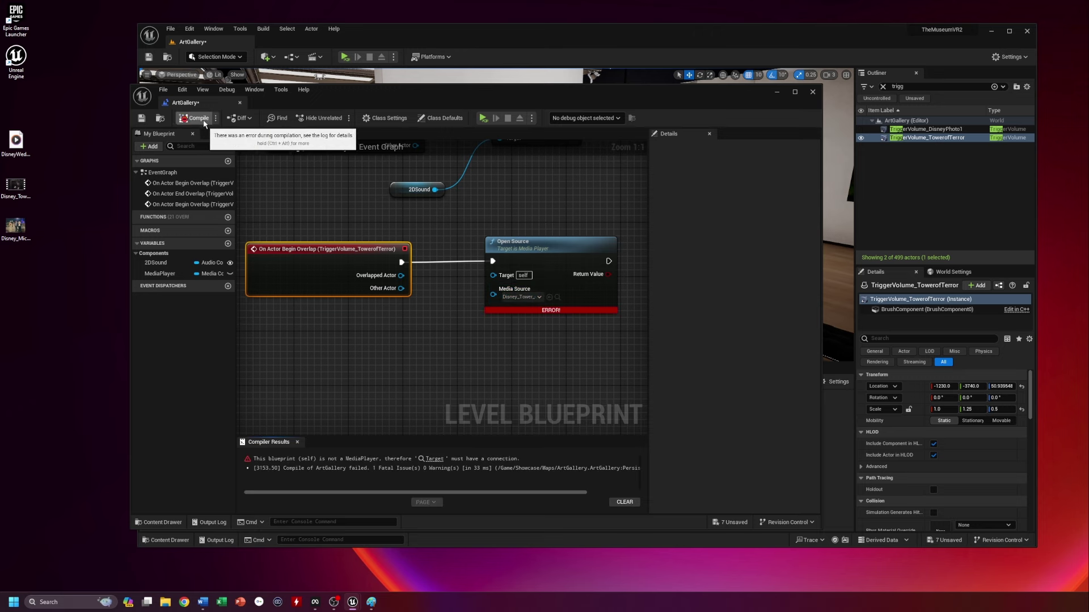
{"action": "left_click", "coordinate": [142, 120]}
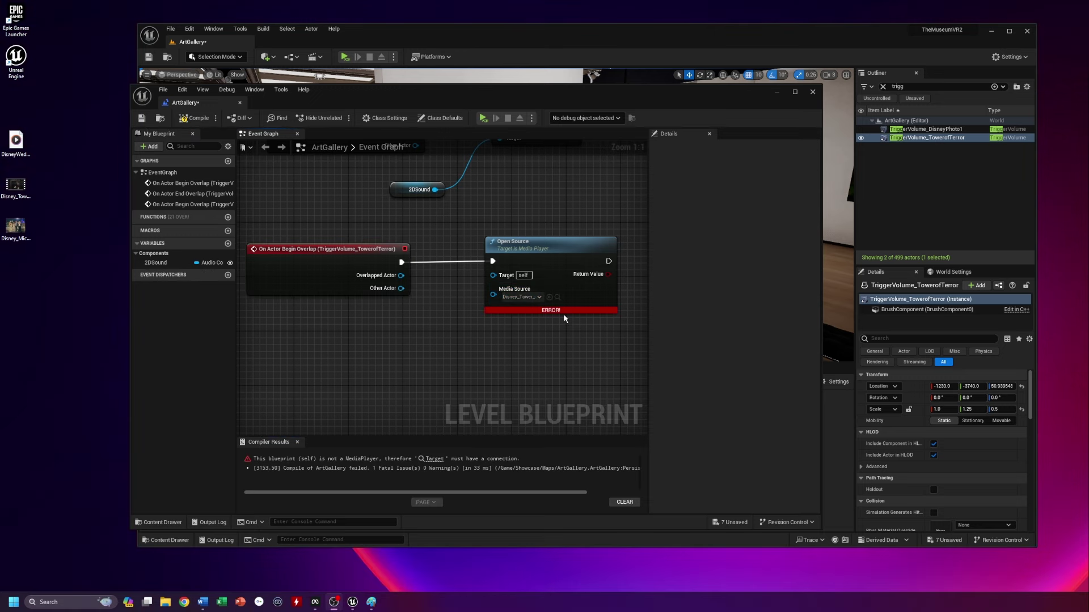
Add a variable named MediaPlayer to the Level Blueprint, set its type to Media Player object reference, and compile
{"action": "mouse_move", "coordinate": [555, 311]}
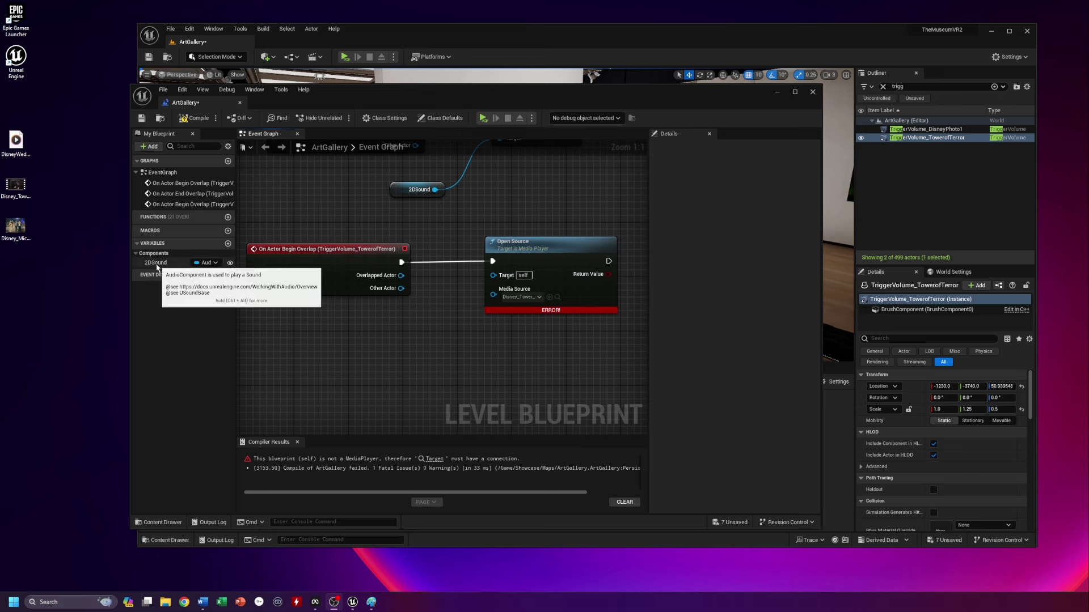
{"action": "left_click", "coordinate": [228, 244]}
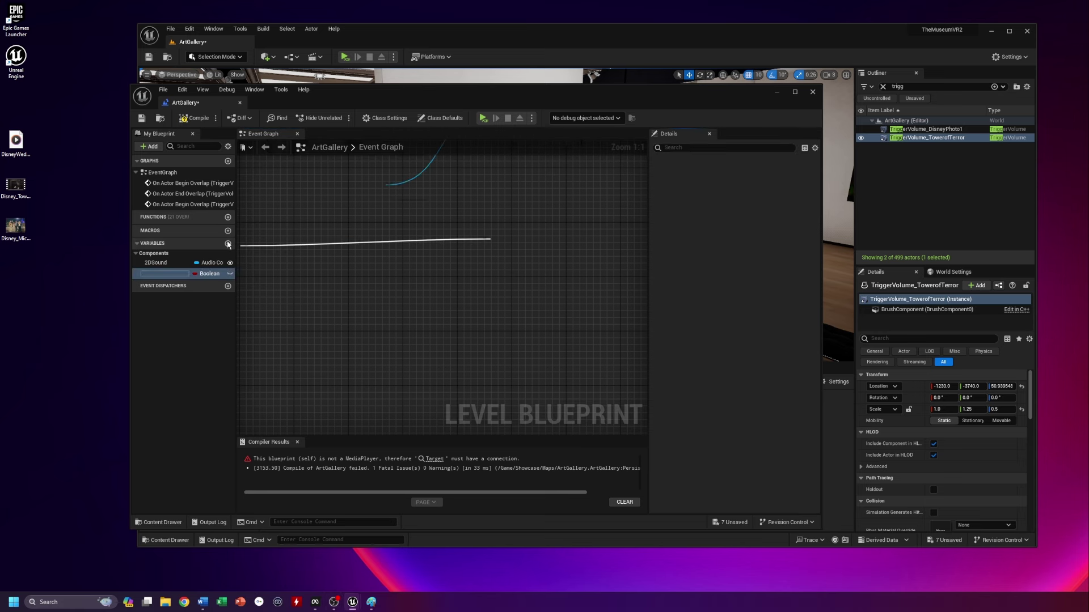
{"action": "type", "text": "MediaPlayer"}
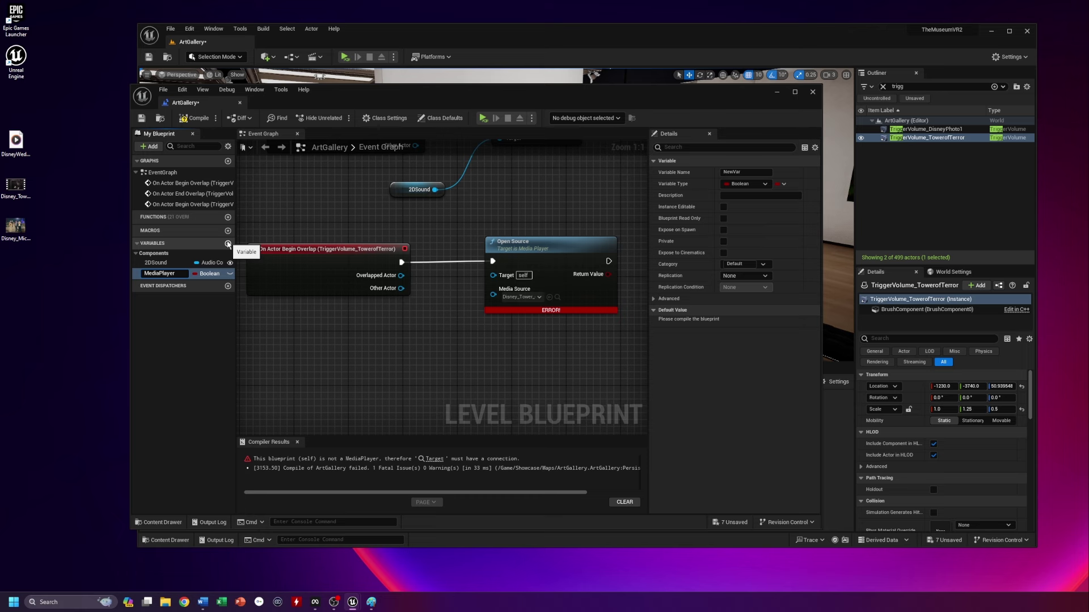
{"action": "key", "text": "Return"}
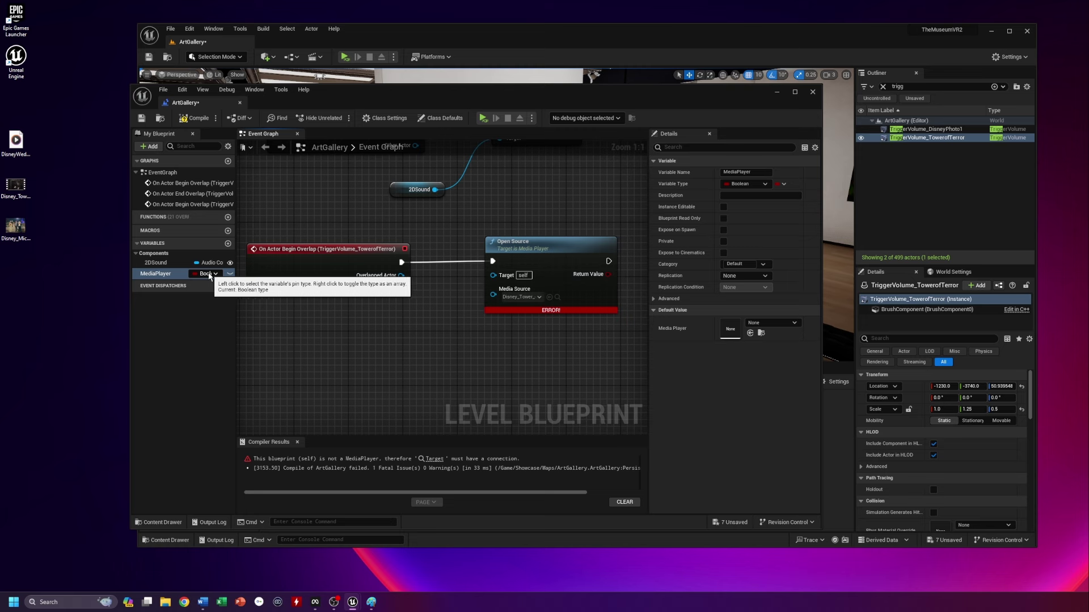
{"action": "left_click", "coordinate": [764, 185]}
{"action": "type", "text": "media player"}
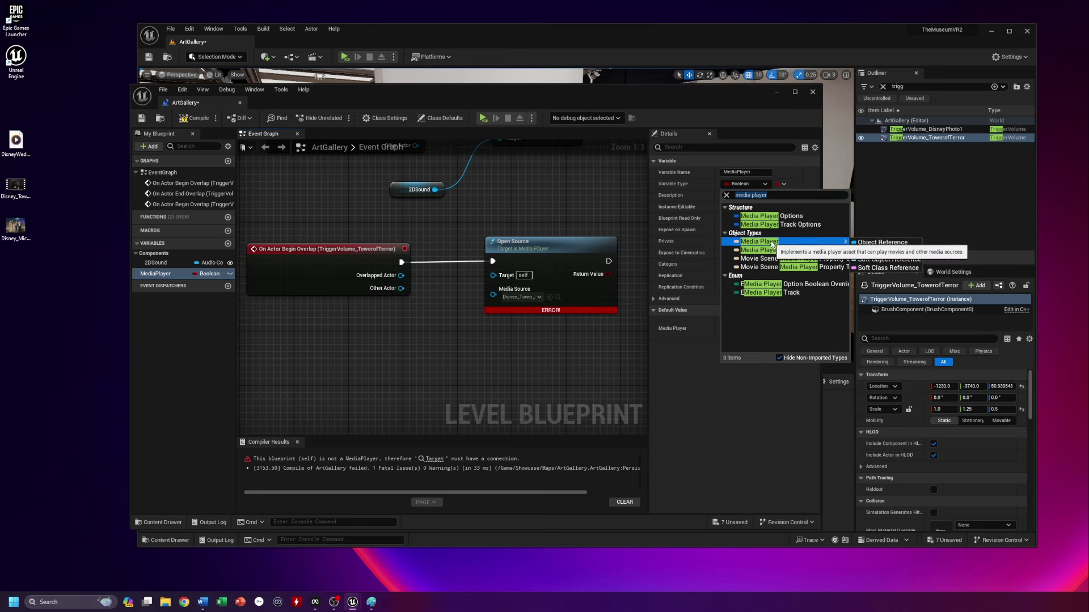
{"action": "left_click", "coordinate": [773, 244]}
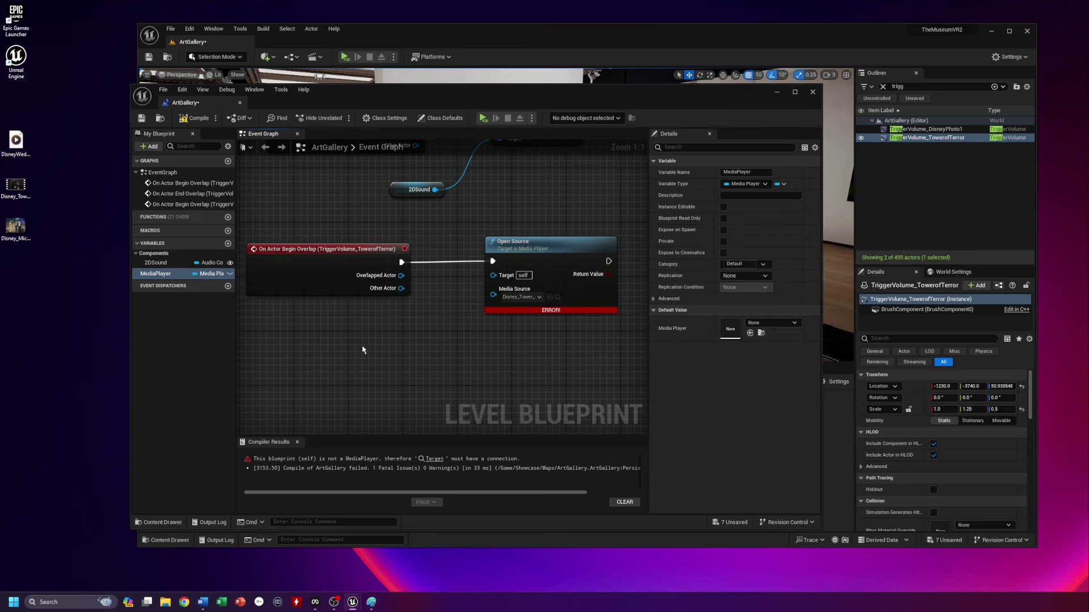
{"action": "left_click", "coordinate": [202, 120]}
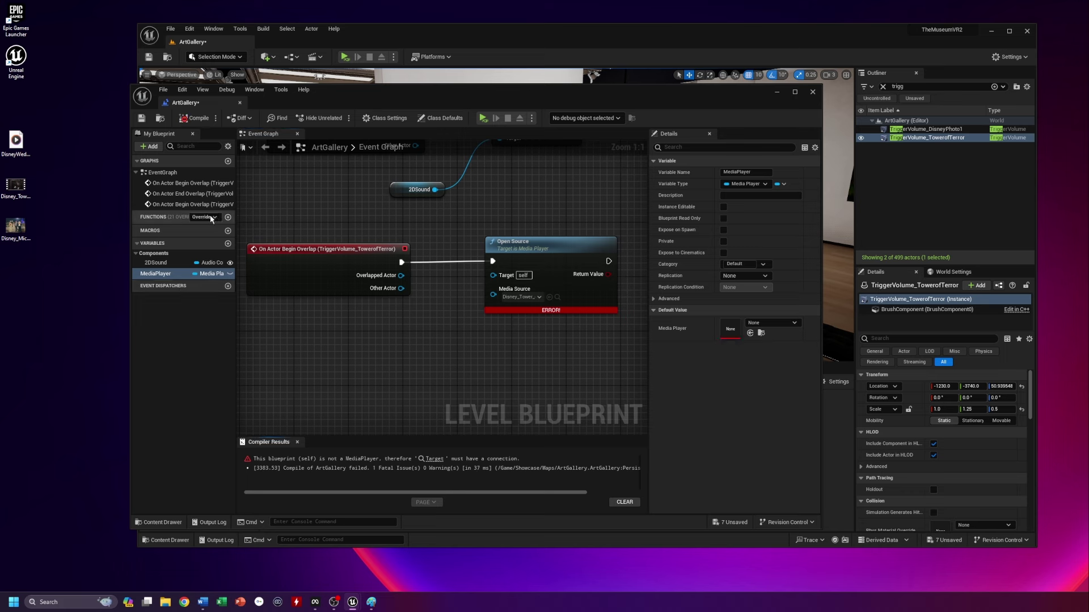
Place a Get MediaPlayer node below the Tower of Terror overlap event and connect it to the Open Source node's Target
{"action": "left_click_drag", "start_coordinate": [164, 274], "coordinate": [384, 348]}
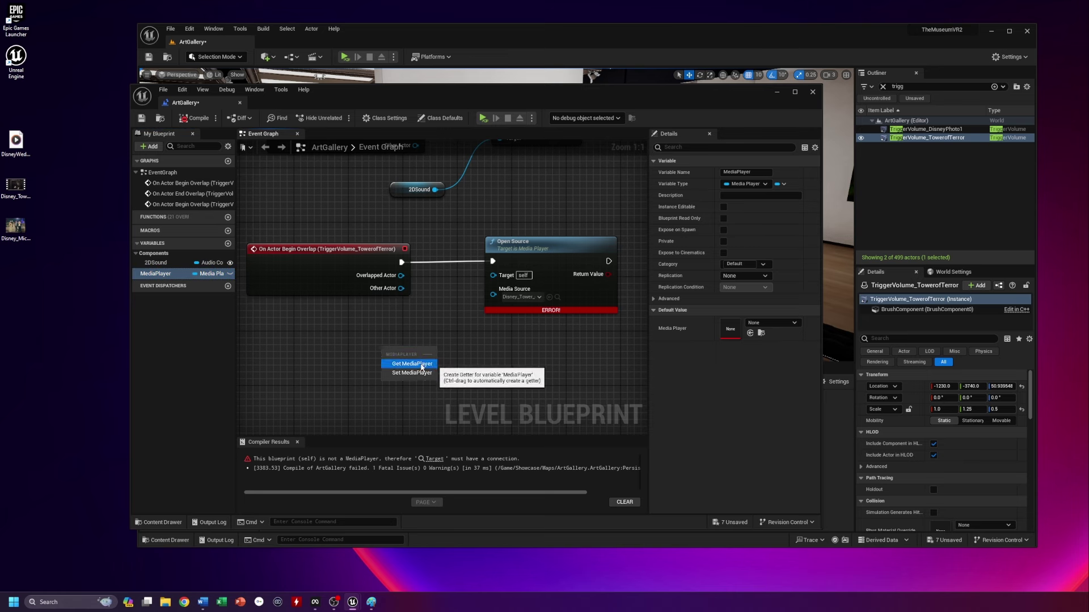
{"action": "left_click", "coordinate": [412, 365]}
{"action": "left_click_drag", "start_coordinate": [429, 352], "coordinate": [493, 275]}
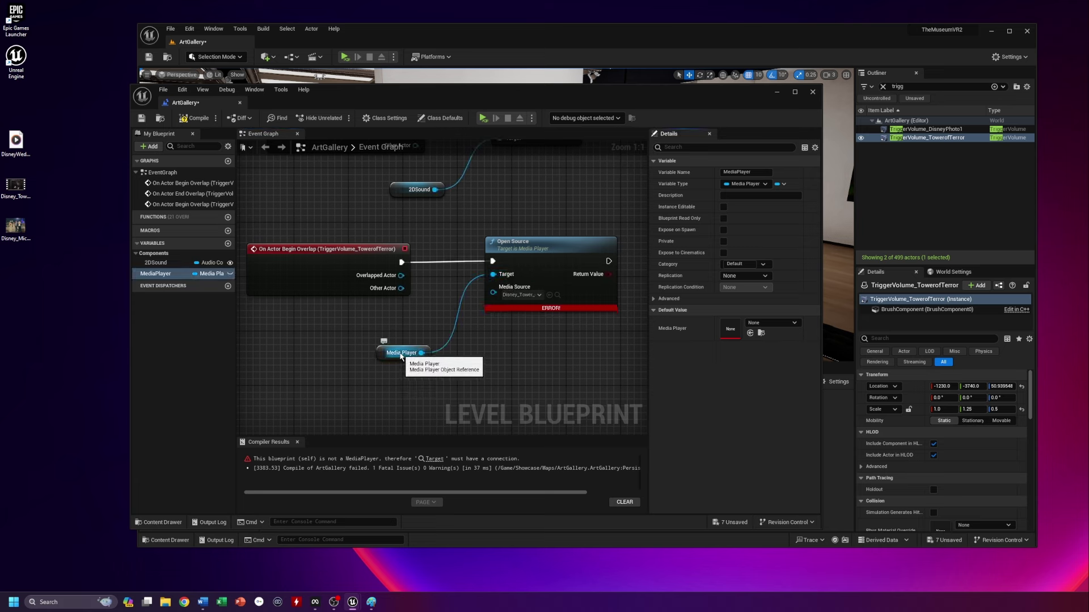
{"action": "left_click_drag", "start_coordinate": [400, 356], "coordinate": [395, 335]}
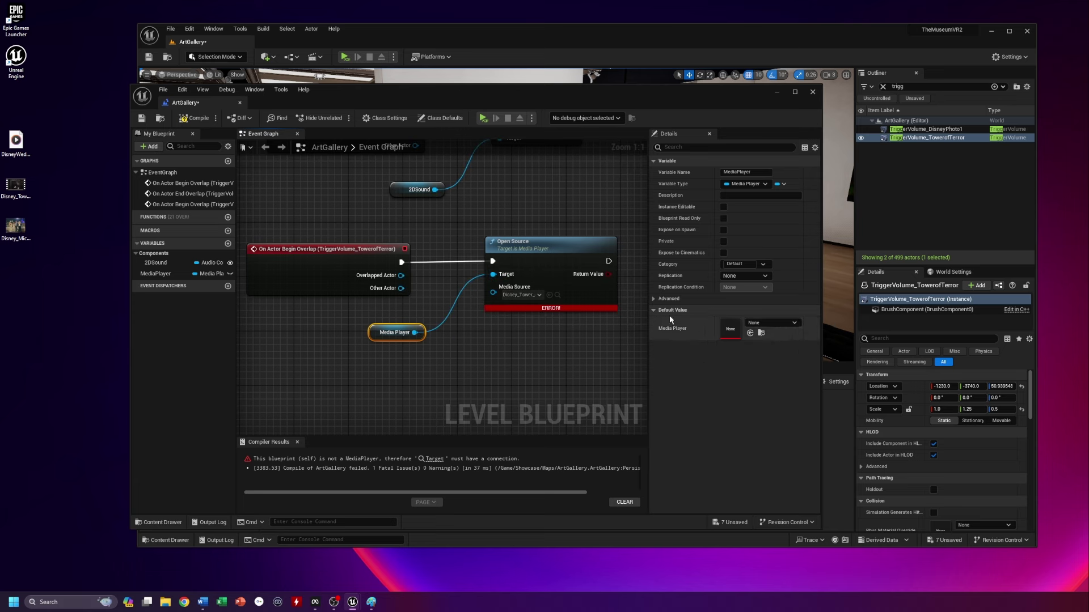
Set the MediaPlayer variable's default value to NewMediaPlayer, and compile and save the Level Blueprint
{"action": "left_click", "coordinate": [794, 323]}
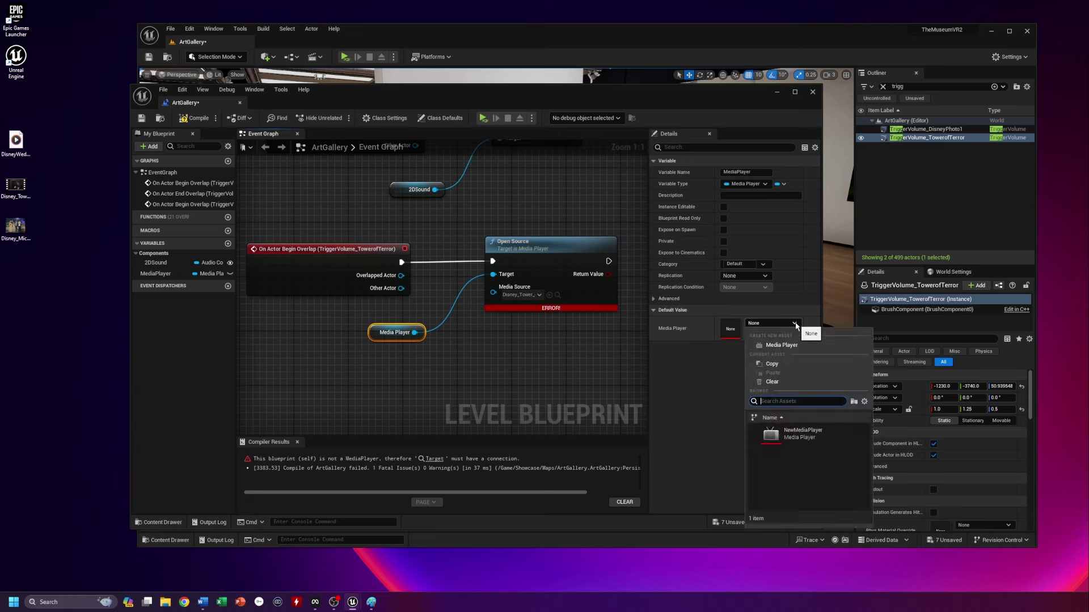
{"action": "left_click", "coordinate": [809, 437]}
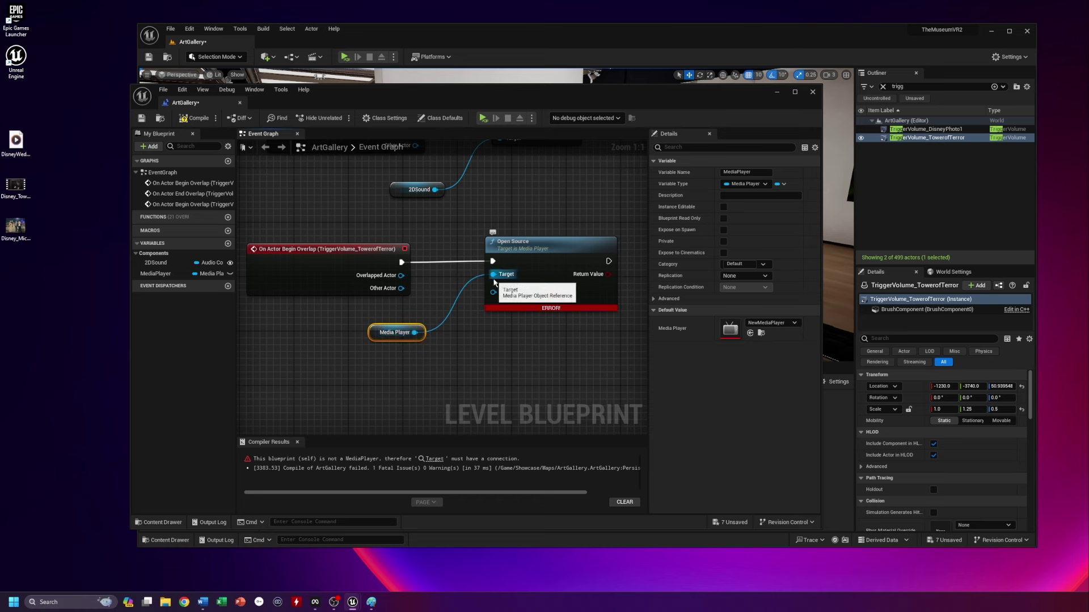
{"action": "left_click", "coordinate": [197, 120]}
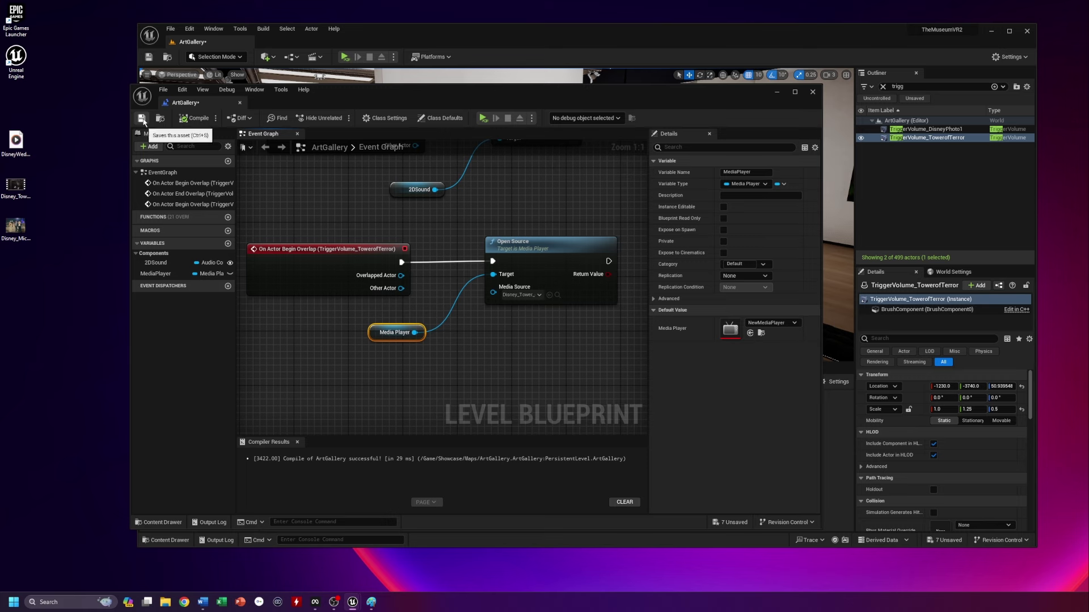
{"action": "left_click", "coordinate": [141, 119]}
{"action": "scroll", "coordinate": [486, 369], "scroll_direction": "down", "scroll_amount": 1}
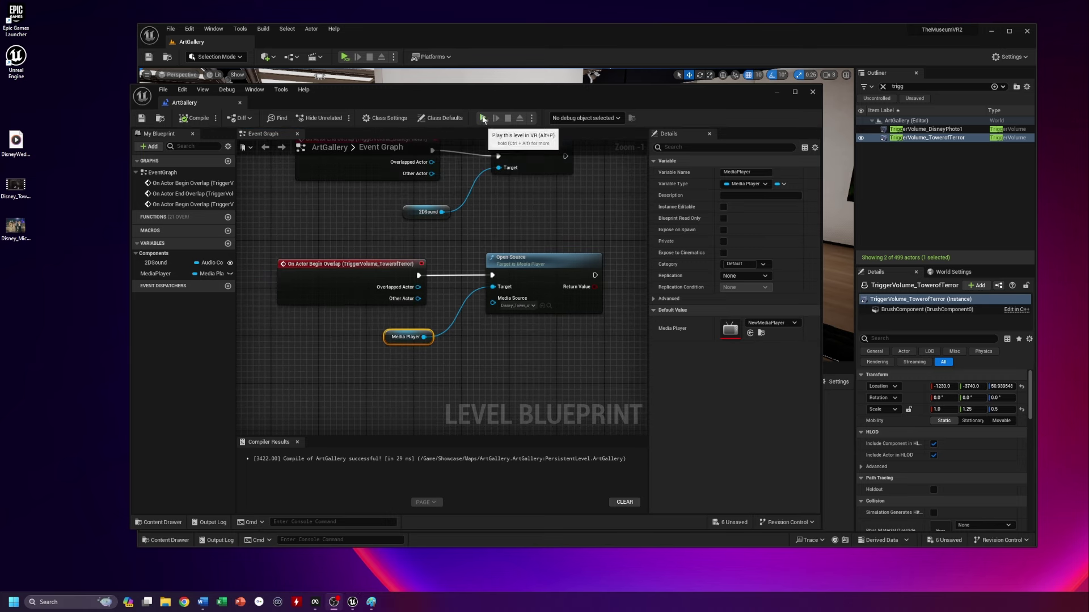
Play the level in VR to test the Tower of Terror video on the painting, and stop the preview
{"action": "left_click", "coordinate": [345, 57]}
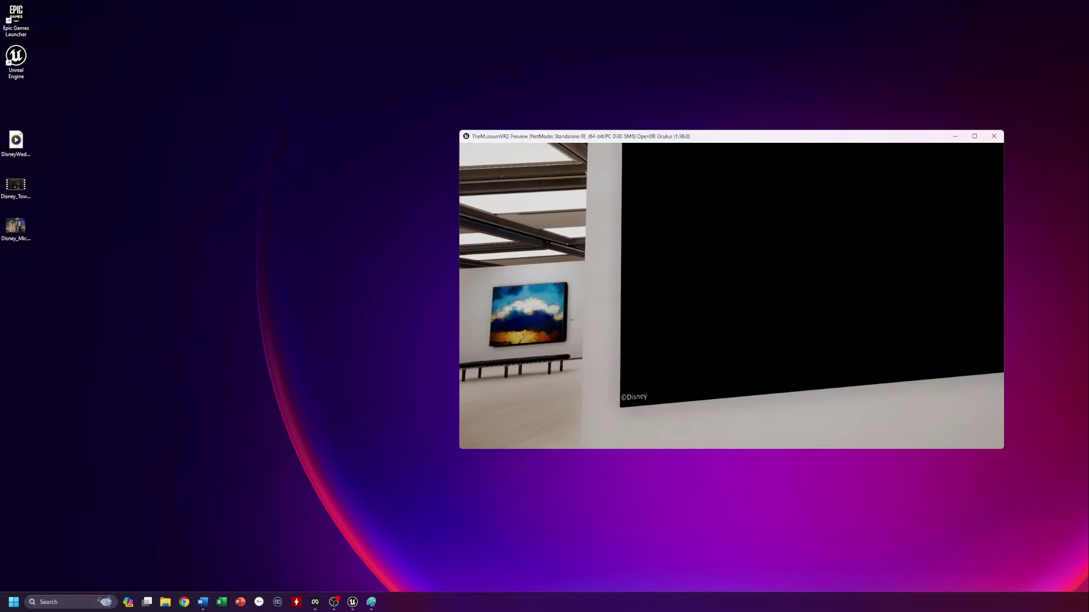
{"action": "key", "text": "Escape"}
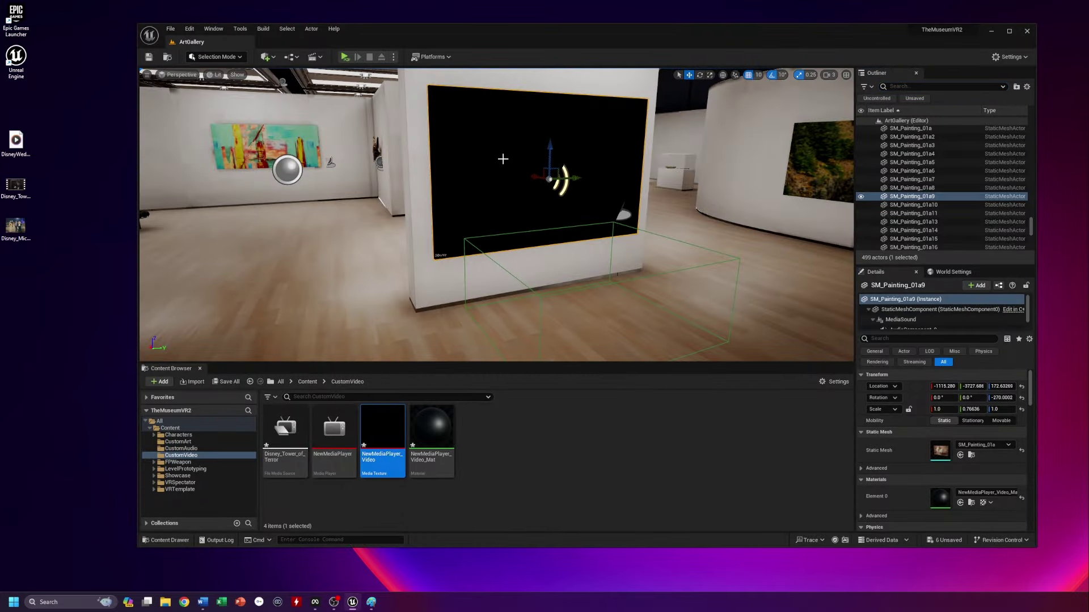
Enlarge SM_Painting_01a9's component list, look up Media Sound among the addable components by searching "sound", and play the level in VR
{"action": "left_click", "coordinate": [901, 198]}
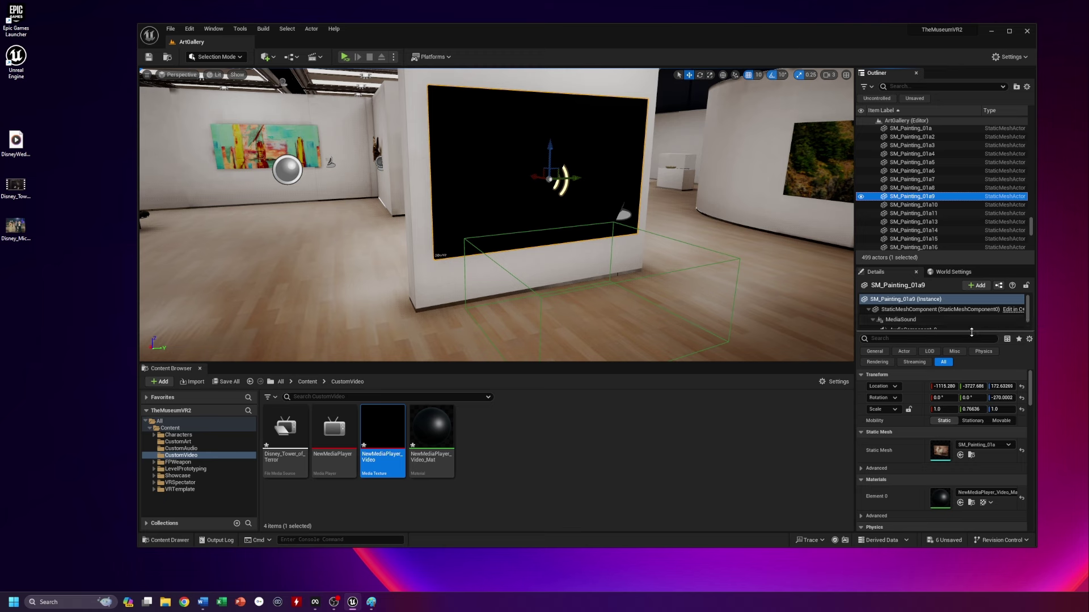
{"action": "left_click_drag", "start_coordinate": [972, 336], "coordinate": [958, 417]}
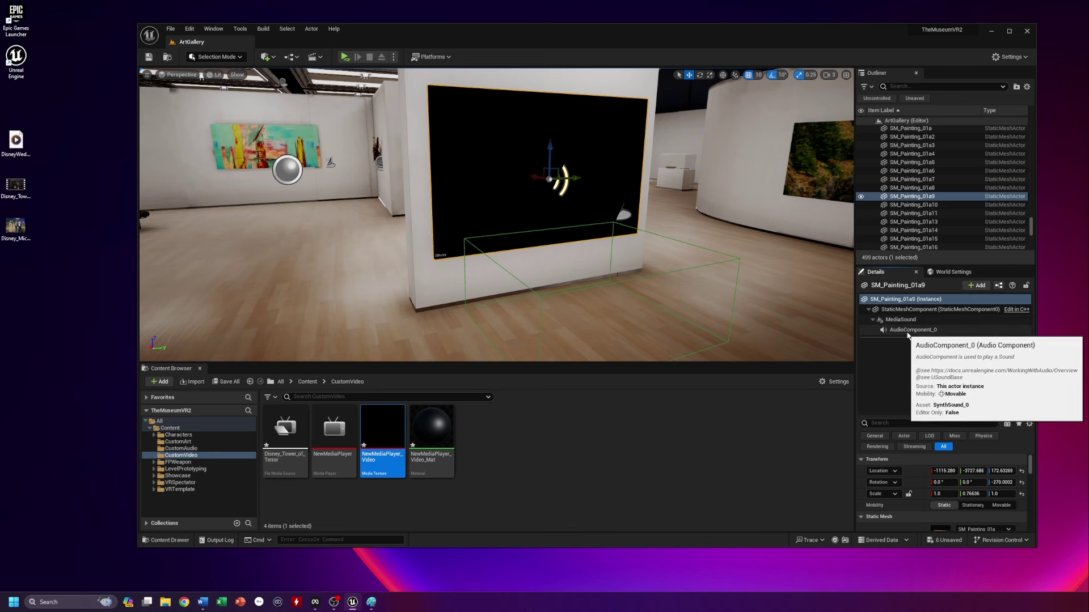
{"action": "left_click", "coordinate": [977, 286]}
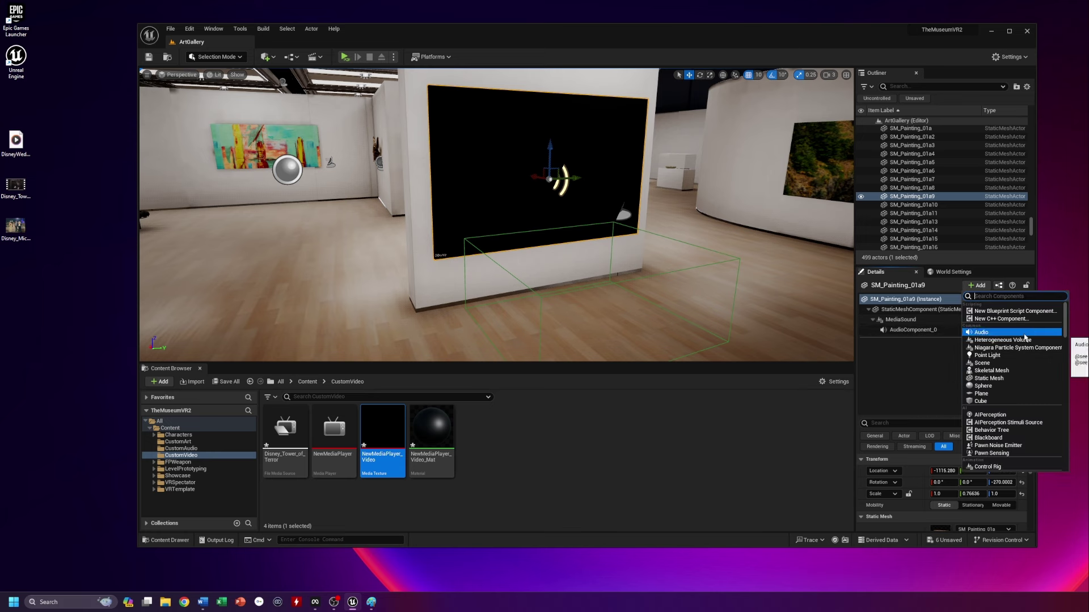
{"action": "type", "text": "sound"}
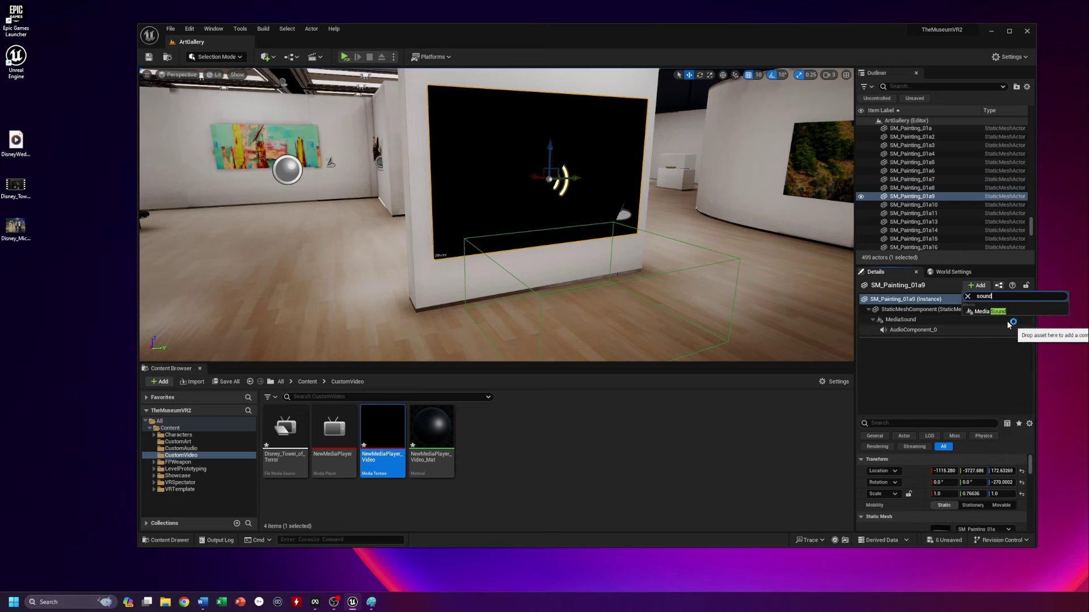
{"action": "left_click", "coordinate": [983, 312]}
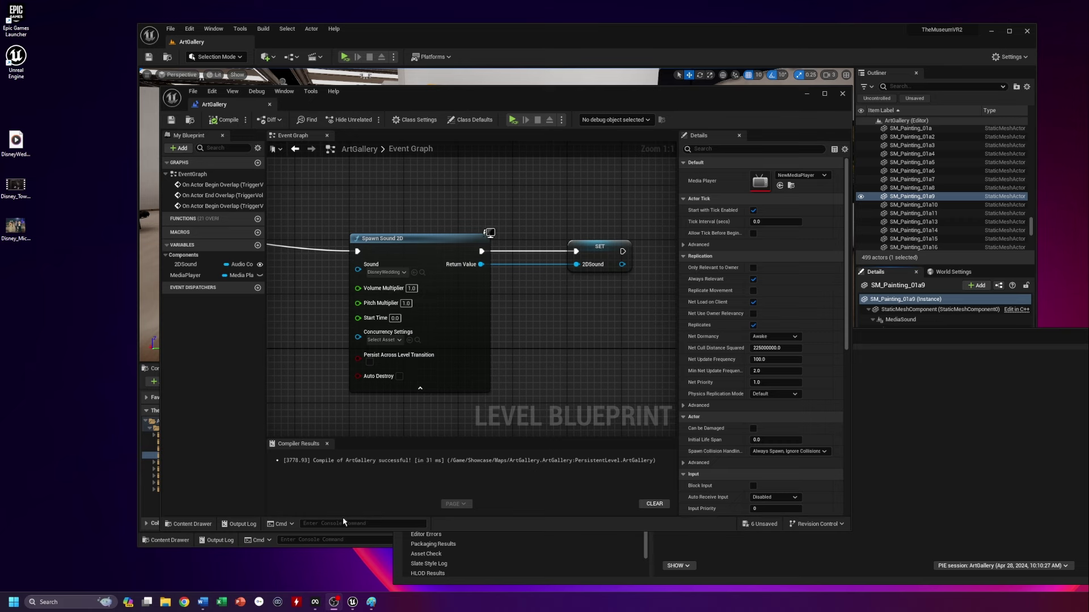
{"action": "left_click", "coordinate": [344, 57]}
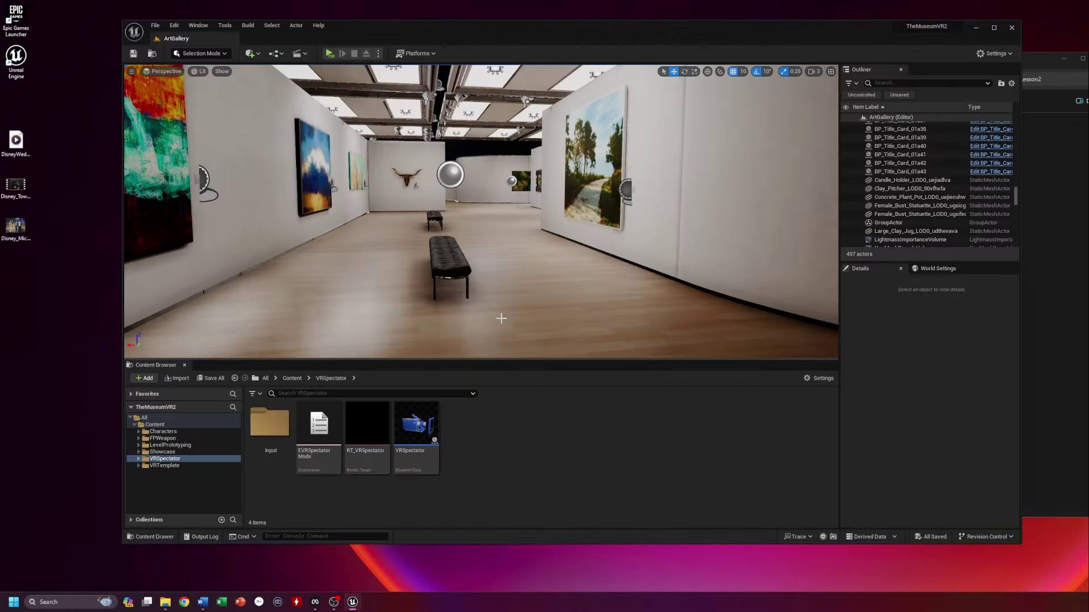
Open the WidgetMenu widget blueprint from the VRTemplate/Blueprints folder
{"action": "left_click_drag", "start_coordinate": [521, 299], "coordinate": [521, 299]}
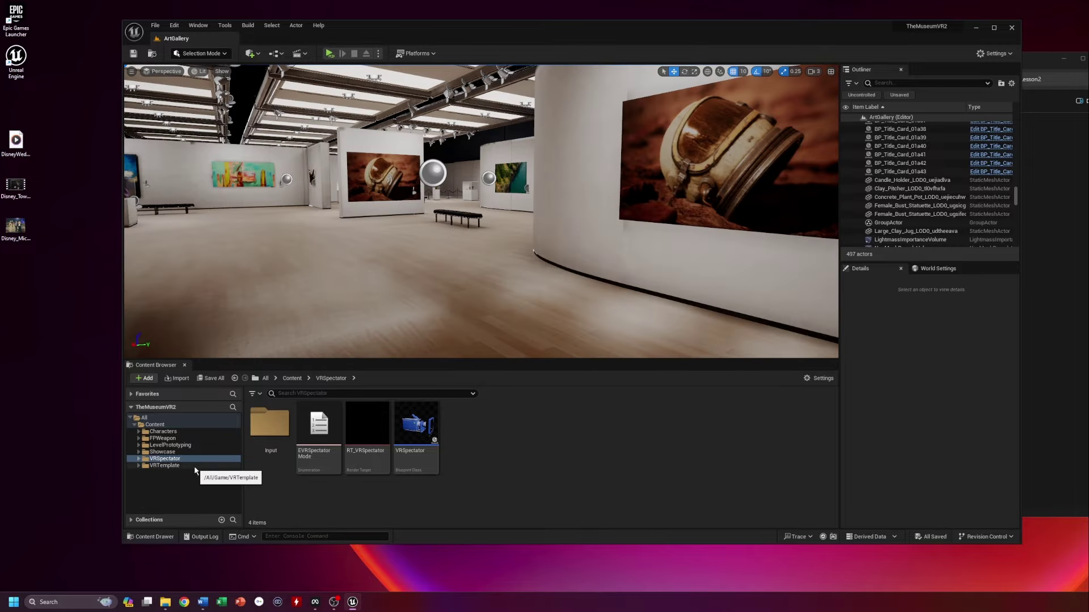
{"action": "left_click", "coordinate": [165, 466]}
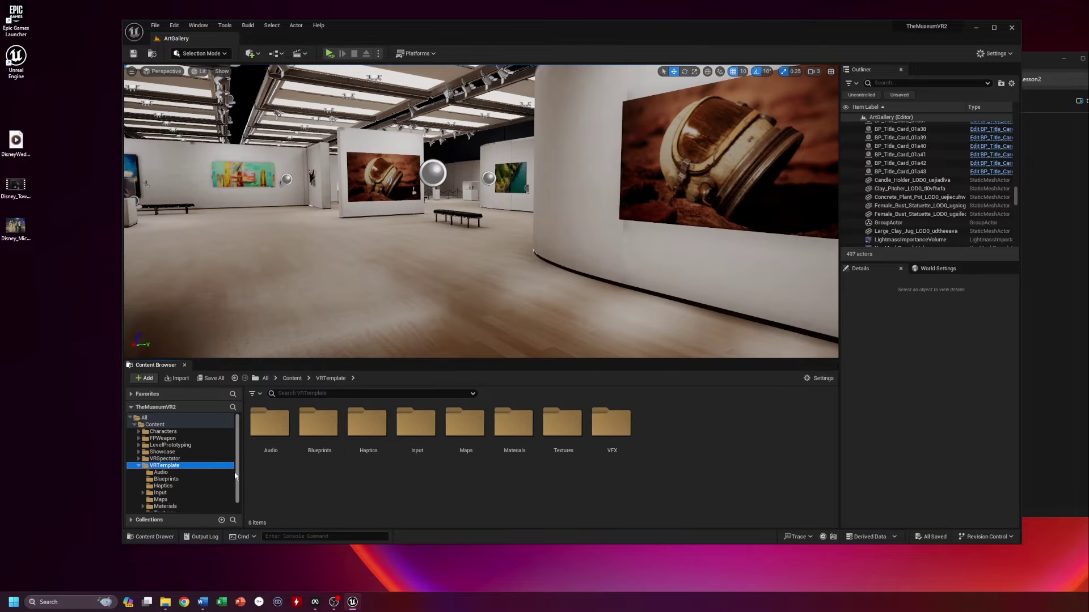
{"action": "left_click_drag", "start_coordinate": [238, 478], "coordinate": [238, 489]}
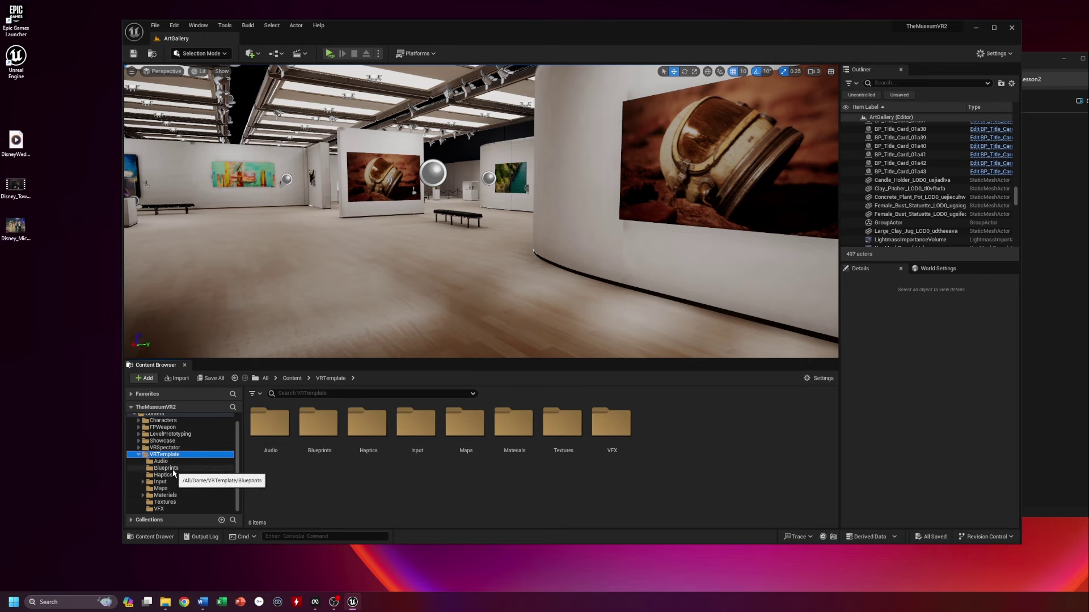
{"action": "left_click", "coordinate": [174, 472]}
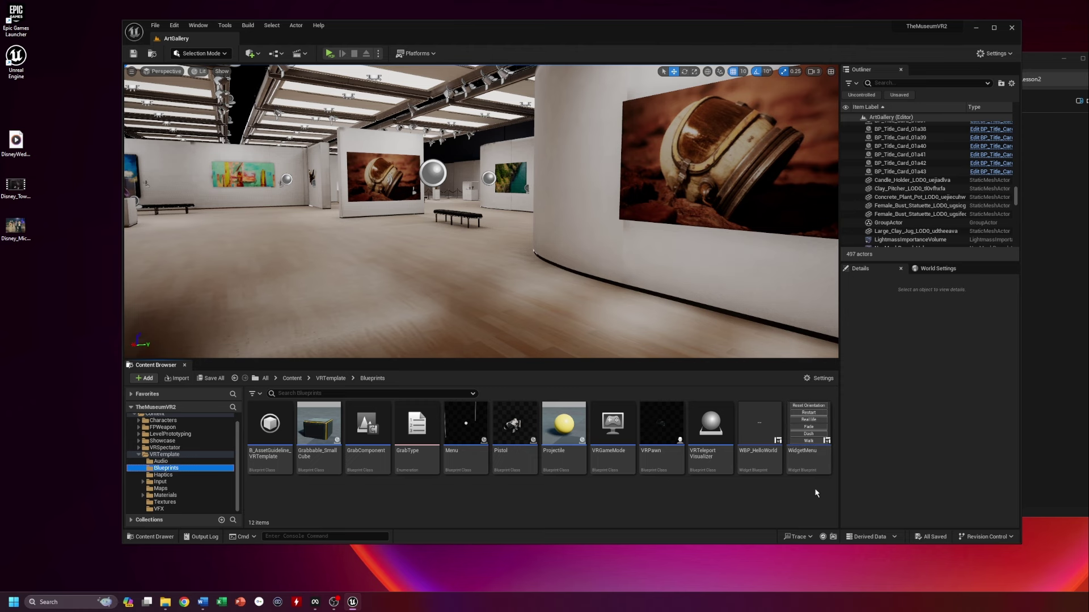
{"action": "double_click", "coordinate": [806, 429]}
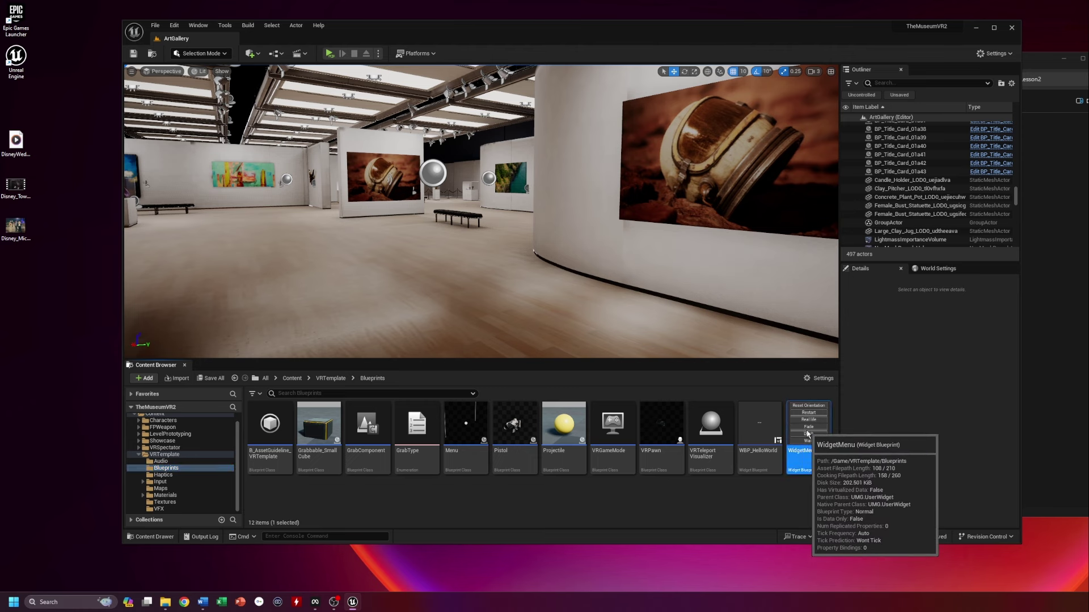
Select RestartButton in the widget hierarchy and open its On Clicked event in the Event Graph
{"action": "left_click", "coordinate": [242, 356]}
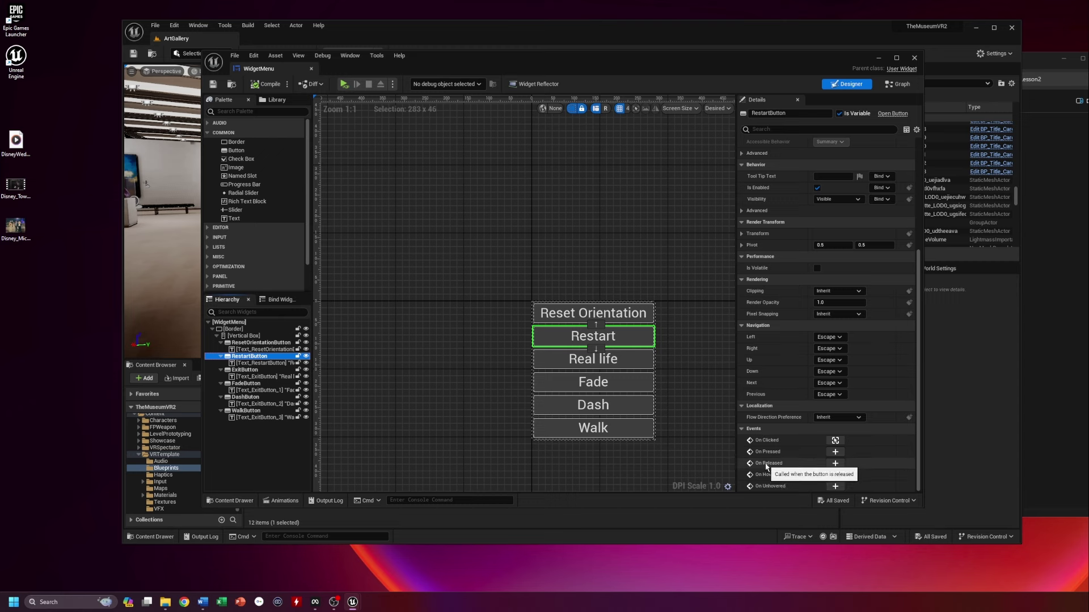
{"action": "left_click", "coordinate": [592, 339]}
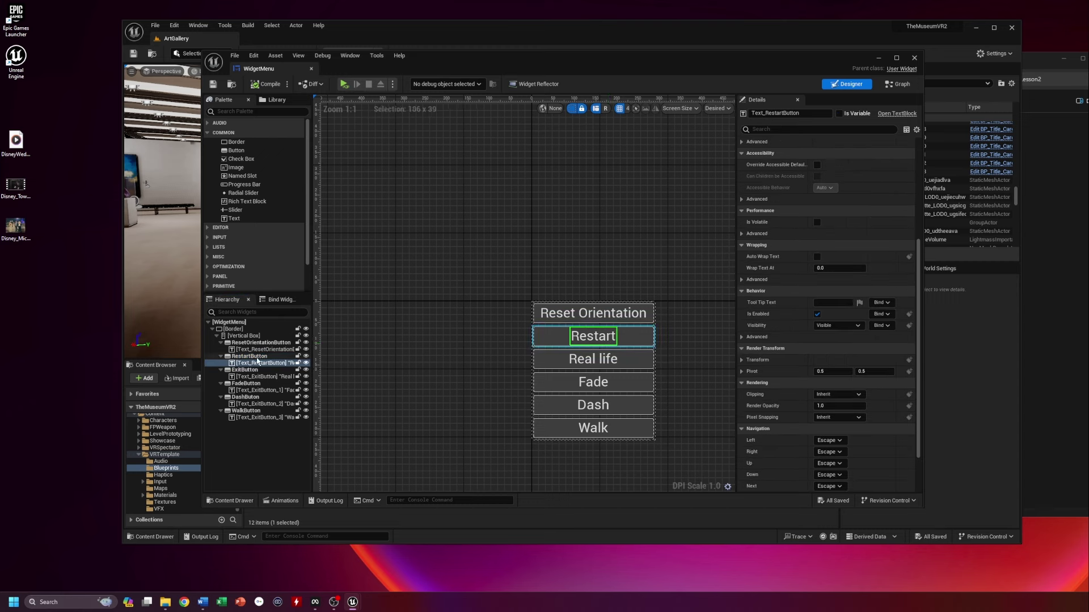
{"action": "left_click", "coordinate": [257, 360]}
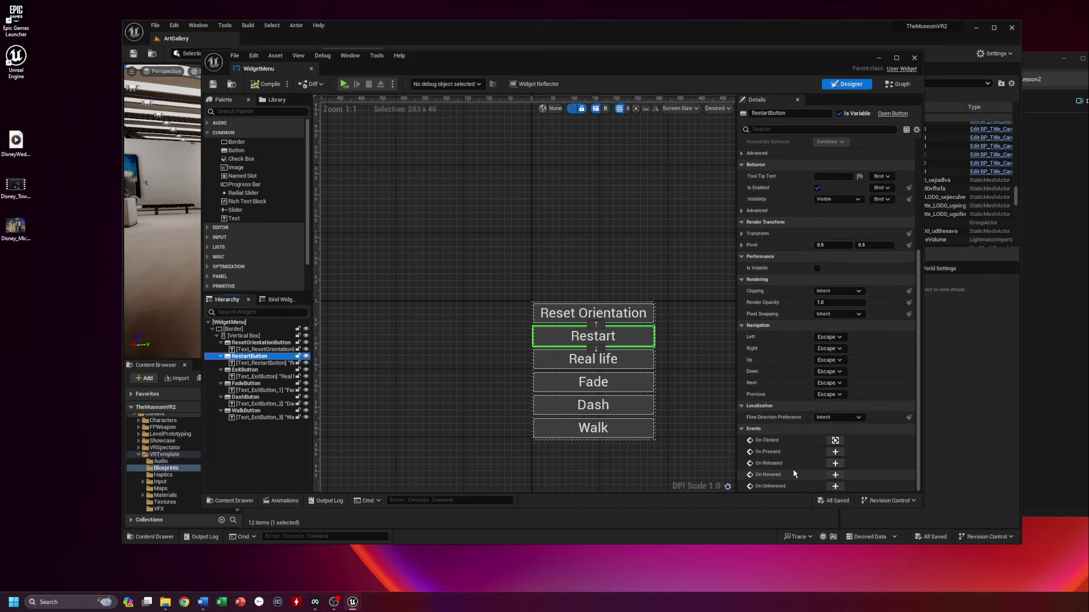
{"action": "left_click", "coordinate": [835, 441]}
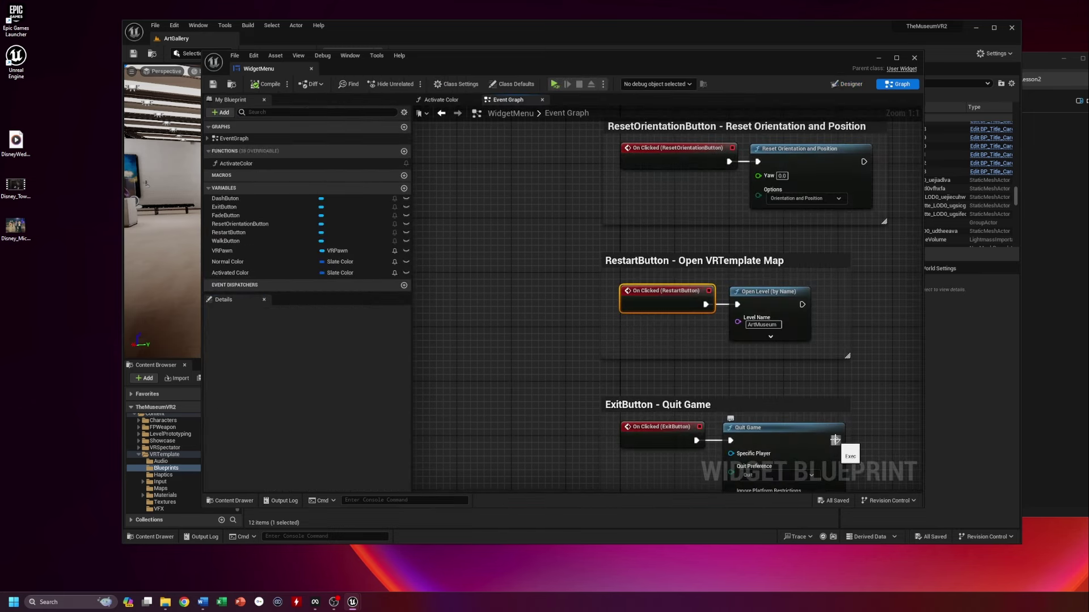